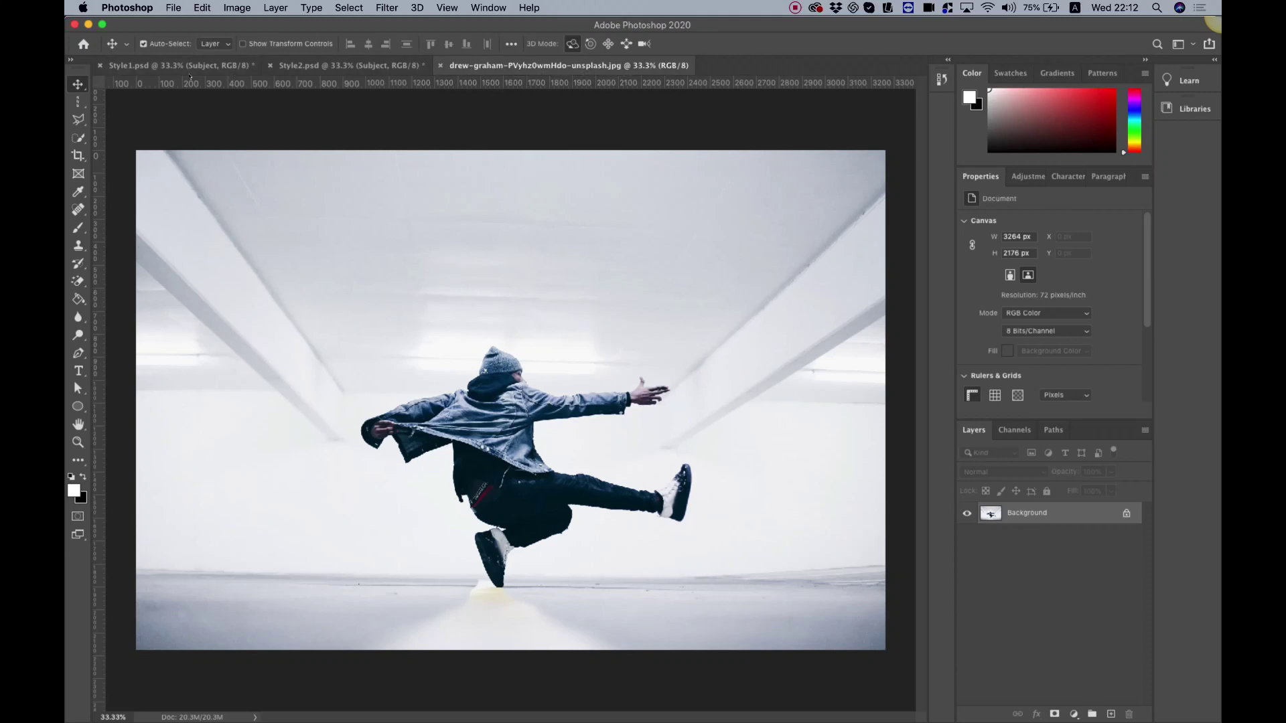
# Compare the finished stretch effects in Style1.psd and Style2.psd with the original dancer photo
pyautogui.click(190, 69)
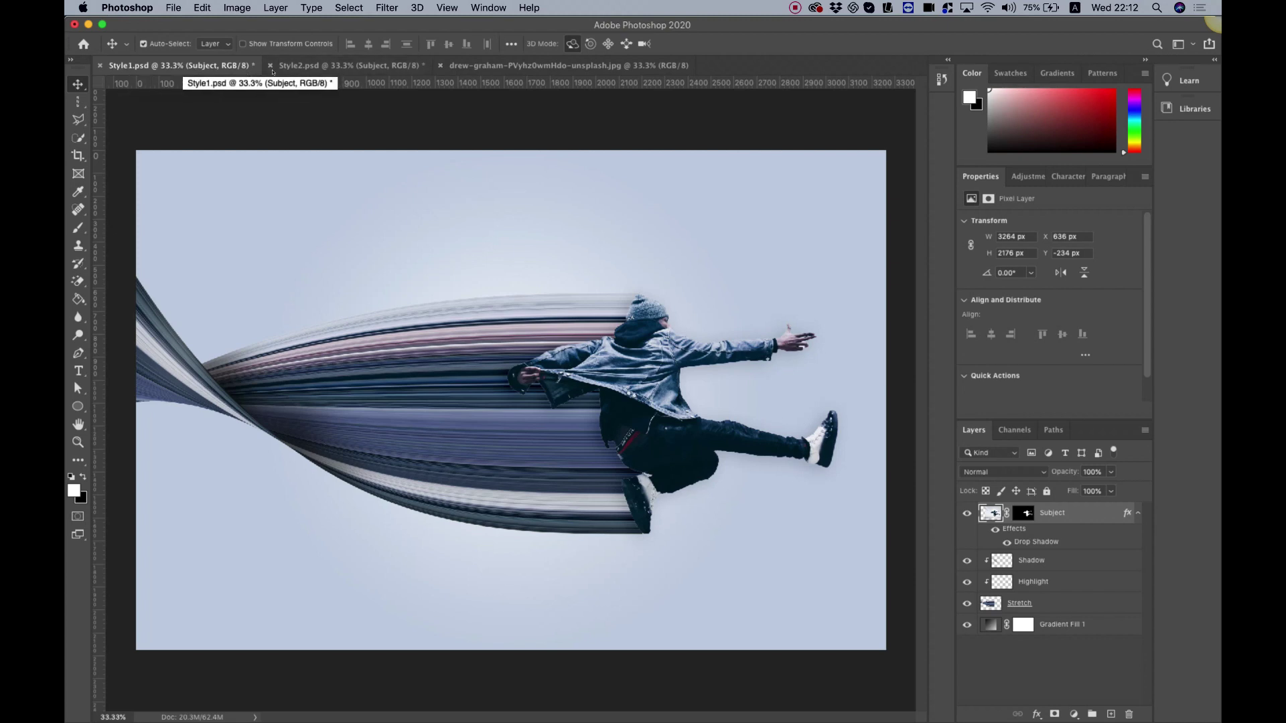
pyautogui.click(313, 67)
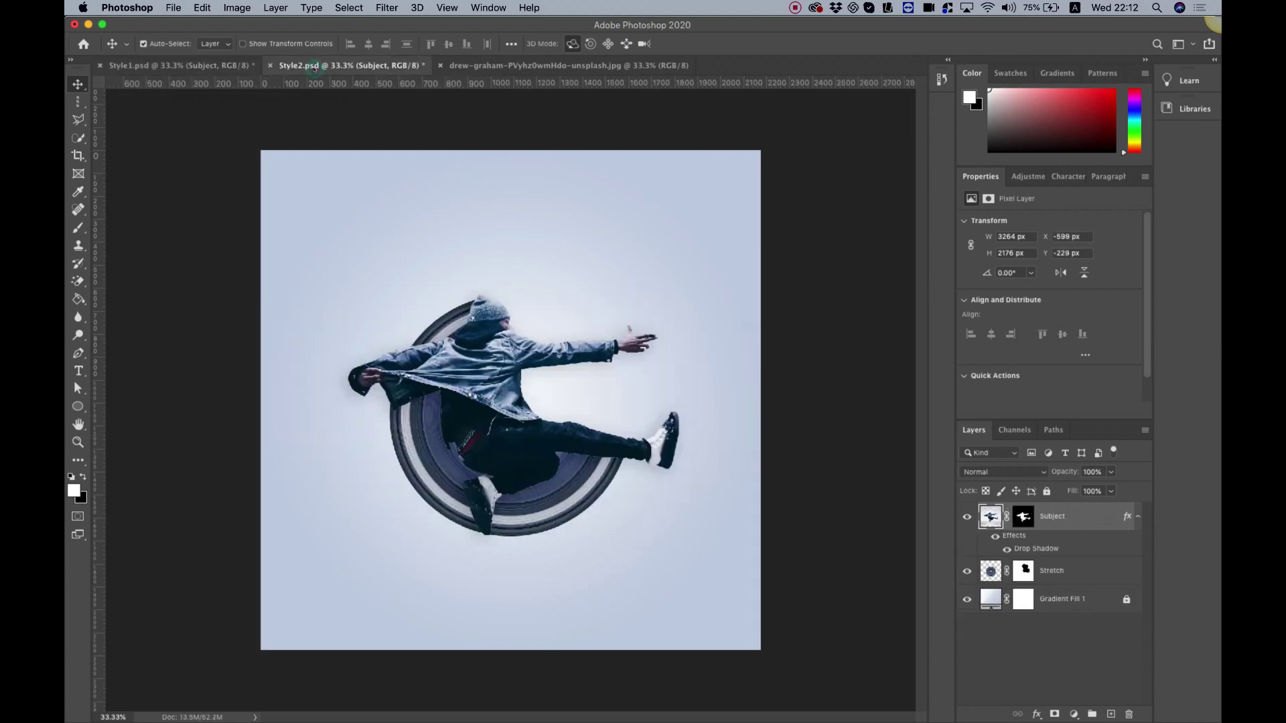
pyautogui.click(199, 67)
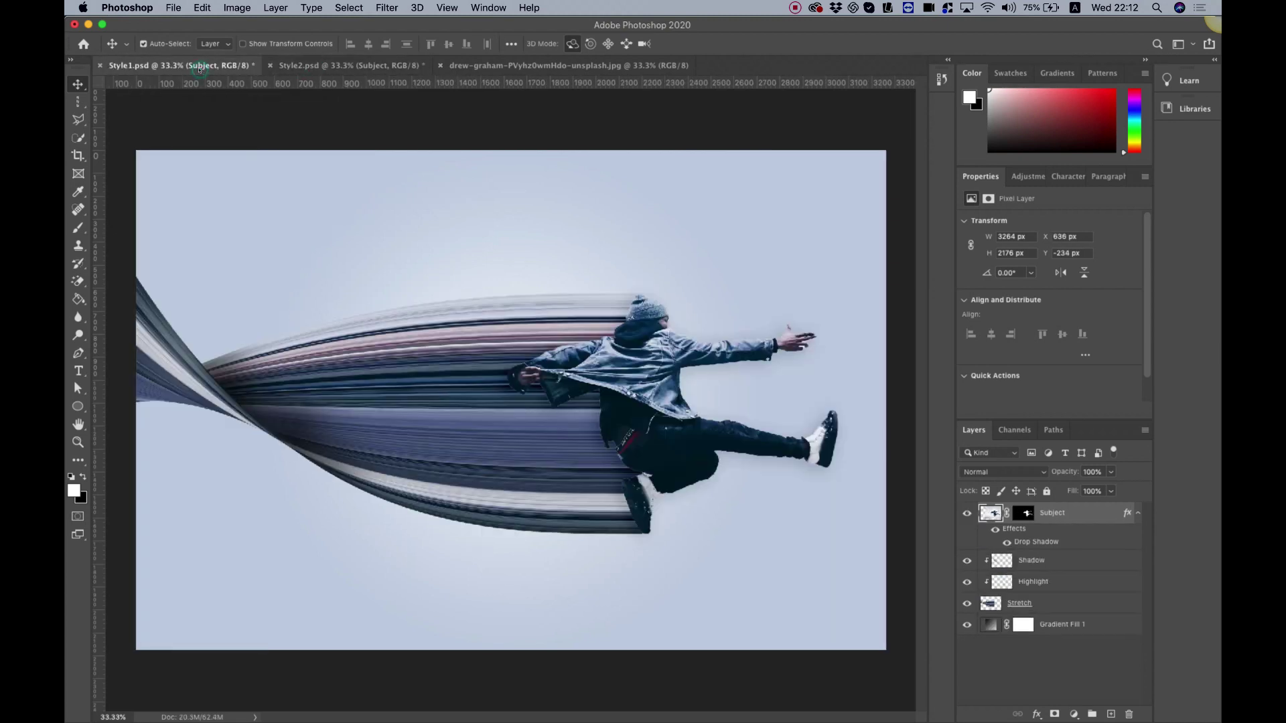
pyautogui.click(640, 67)
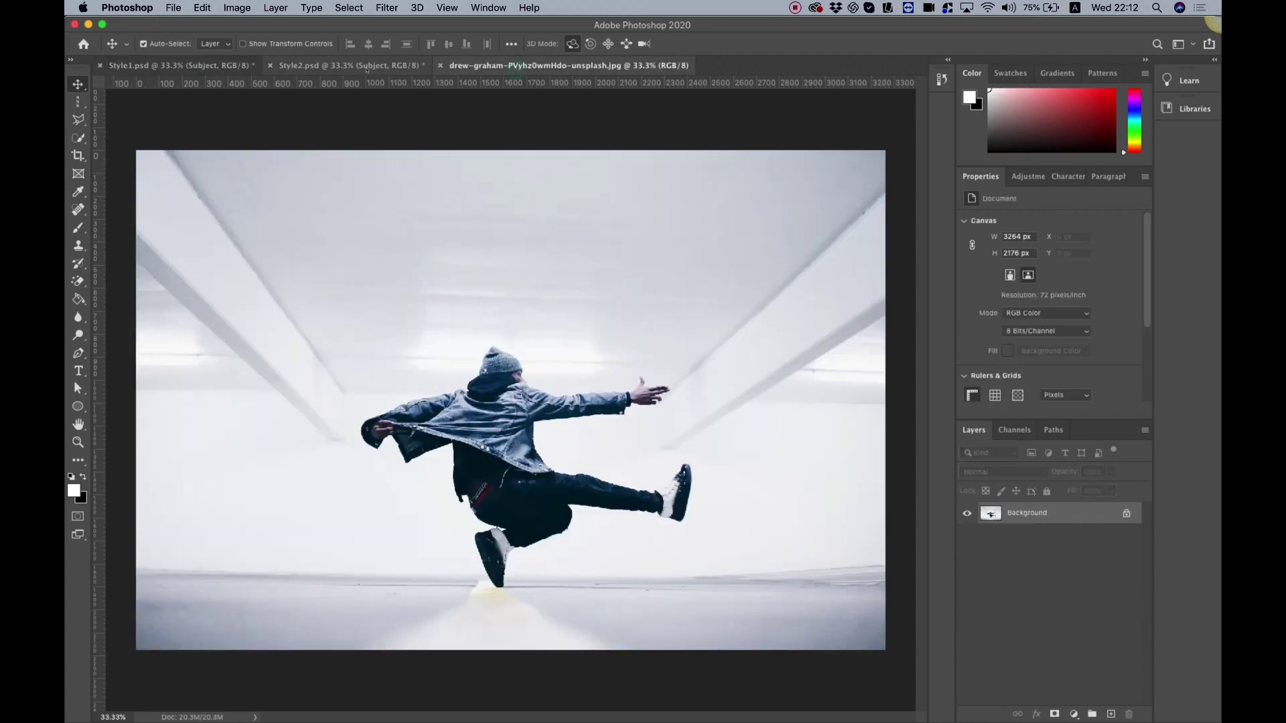
pyautogui.click(326, 67)
pyautogui.click(199, 67)
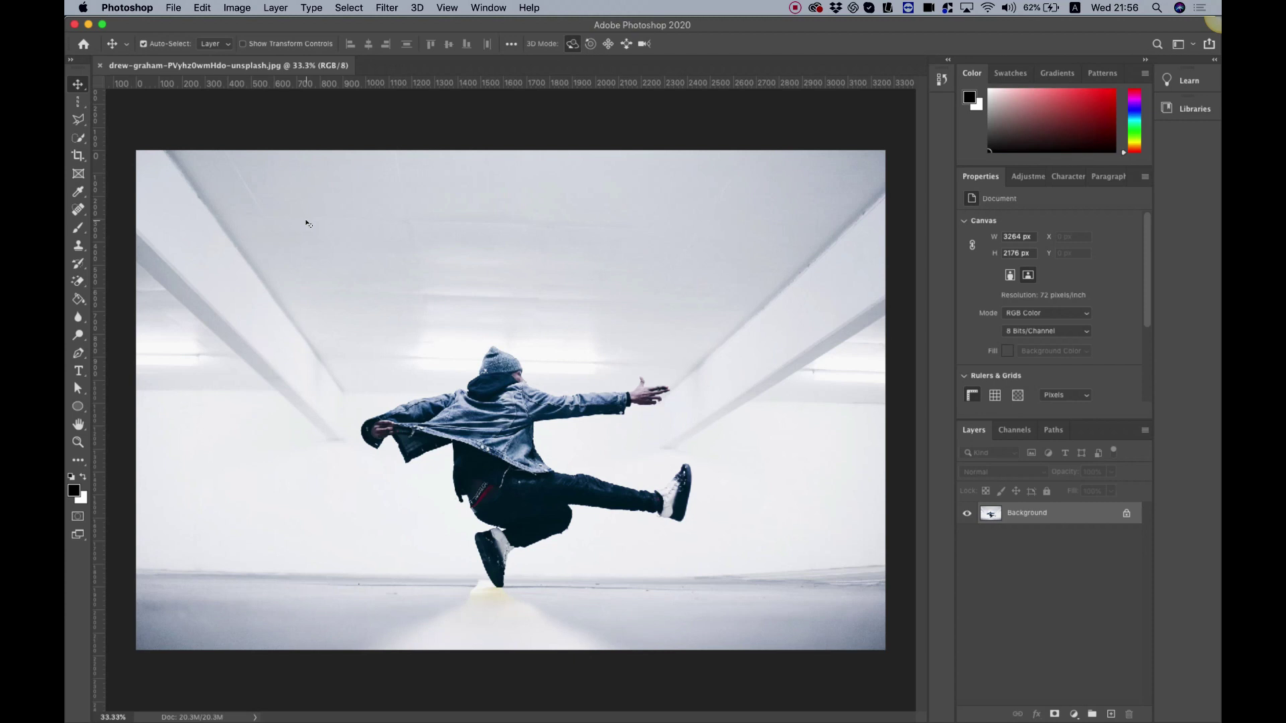
# Convert the photo's Background into a regular layer and remove the backdrop around the dancer
pyautogui.doubleClick(990, 516)
pyautogui.click(846, 376)
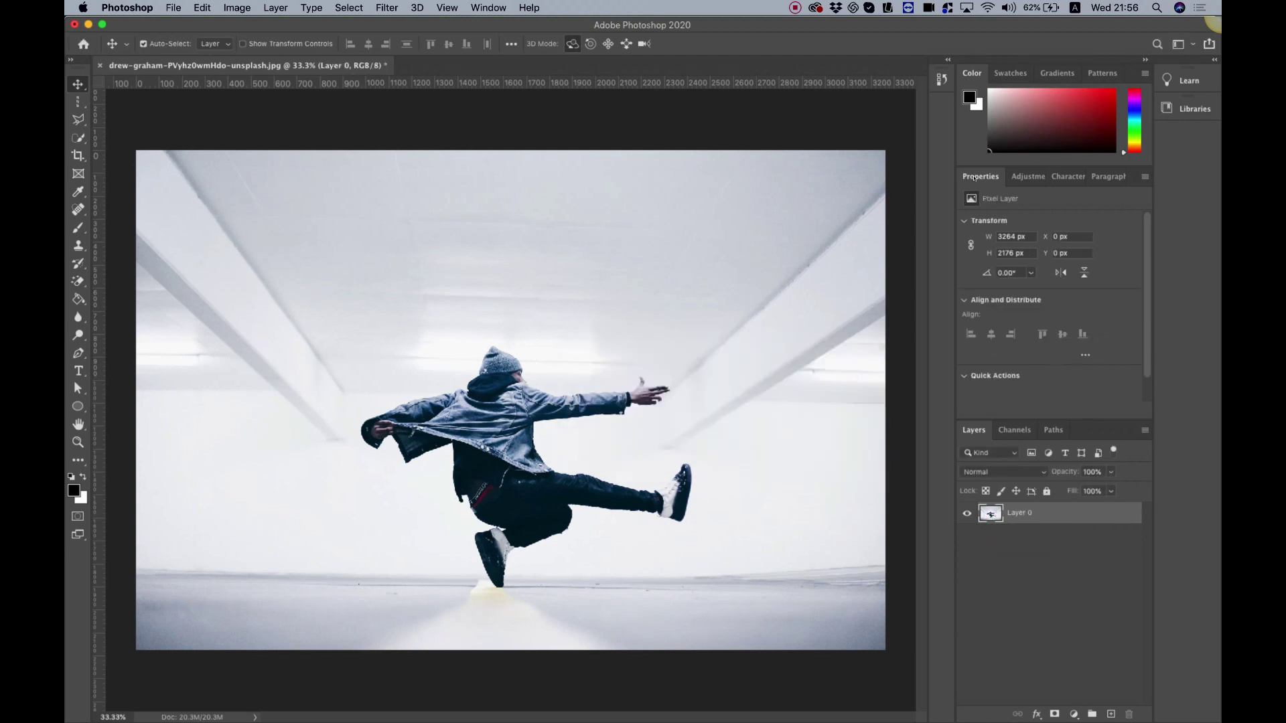
pyautogui.click(993, 377)
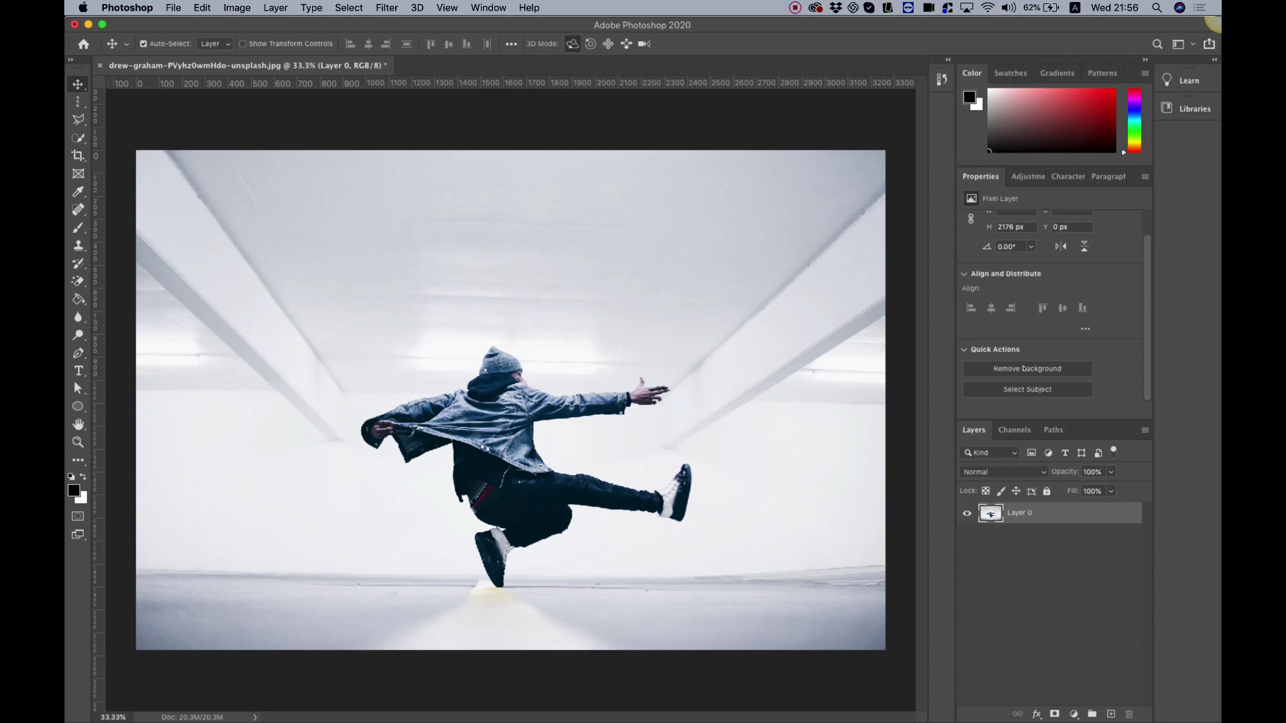
pyautogui.click(1023, 369)
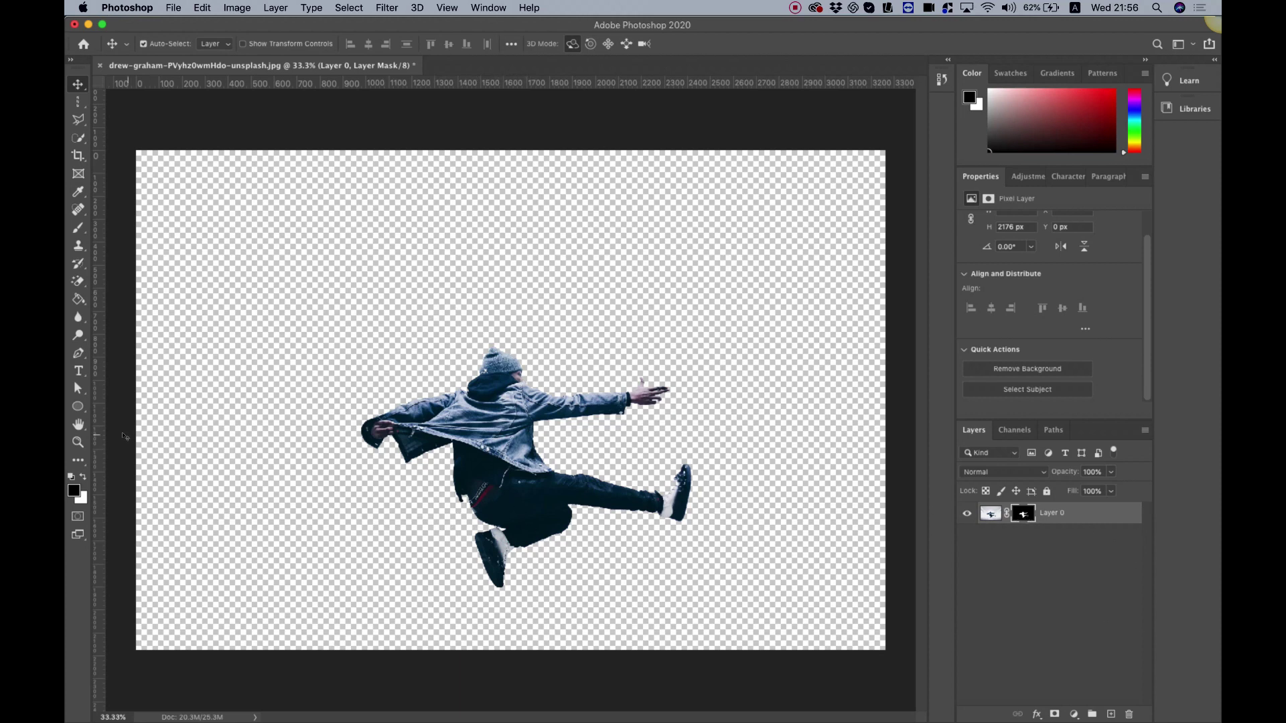
# Set up a Hard Round brush of about 51 px with white as the foreground colour for retouching the raised shoe
pyautogui.click(78, 442)
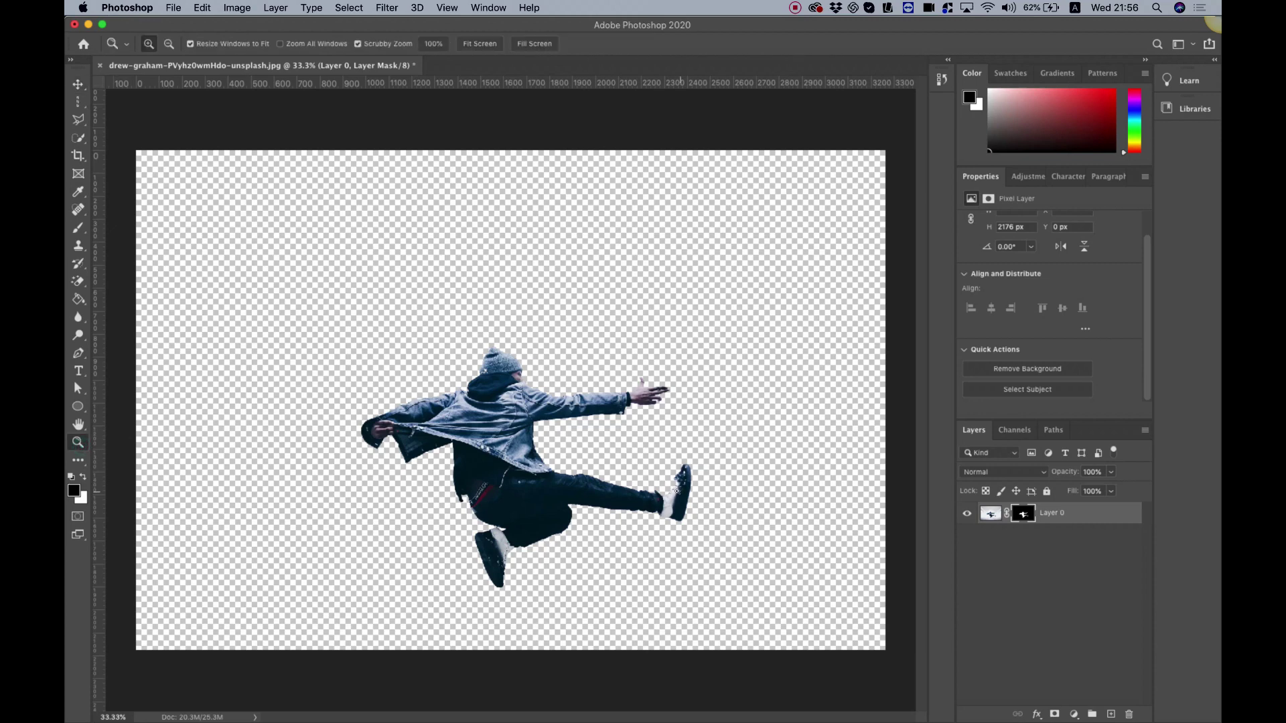
pyautogui.moveTo(672, 501); pyautogui.dragTo(683, 506)
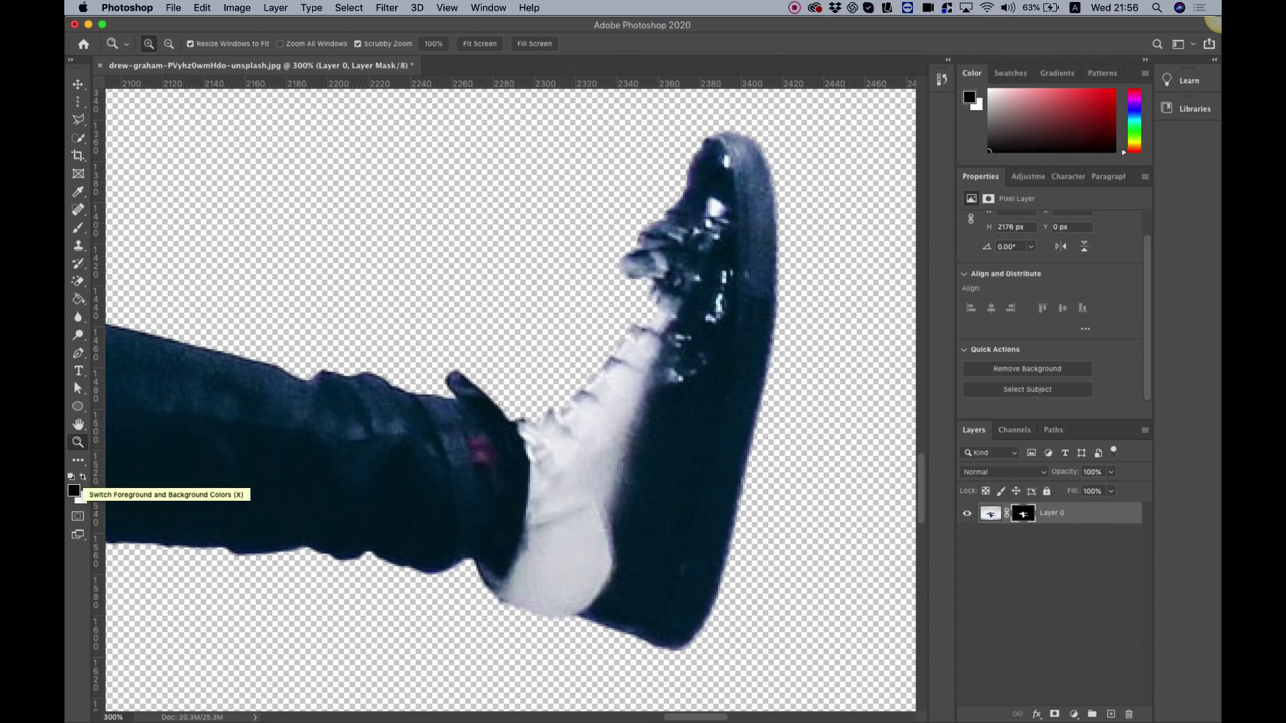
pyautogui.click(82, 478)
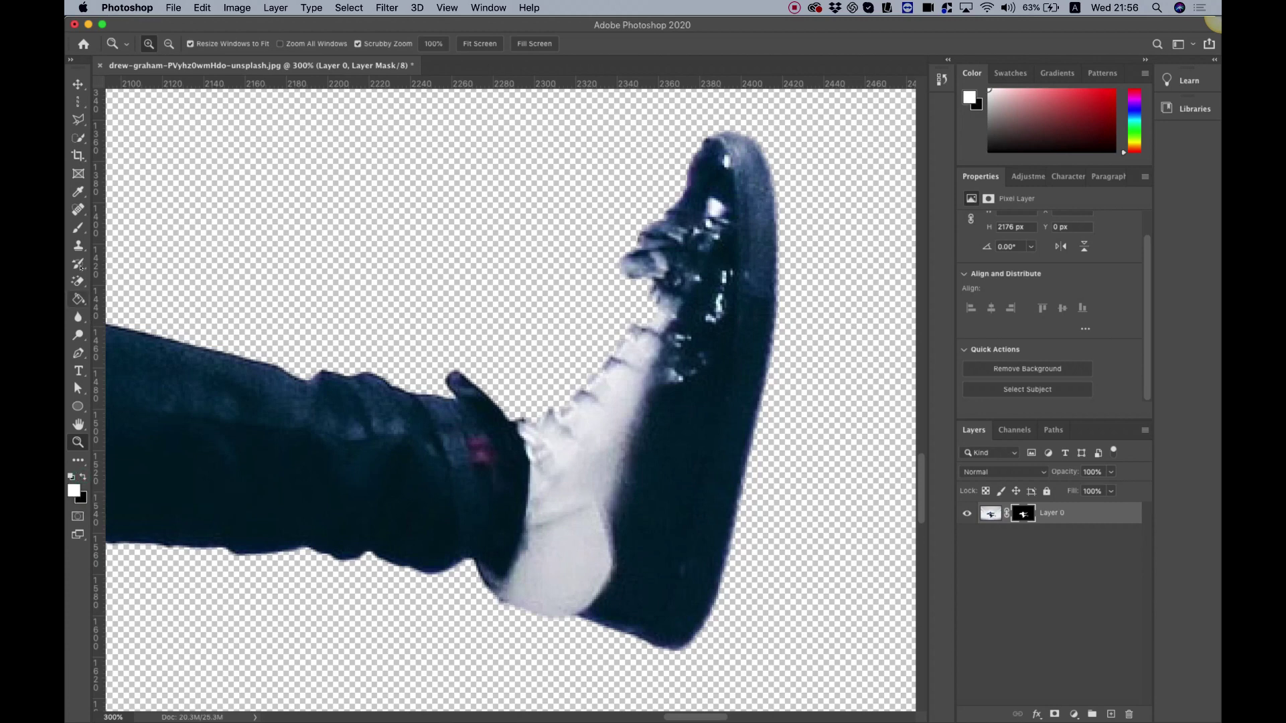
pyautogui.click(77, 228)
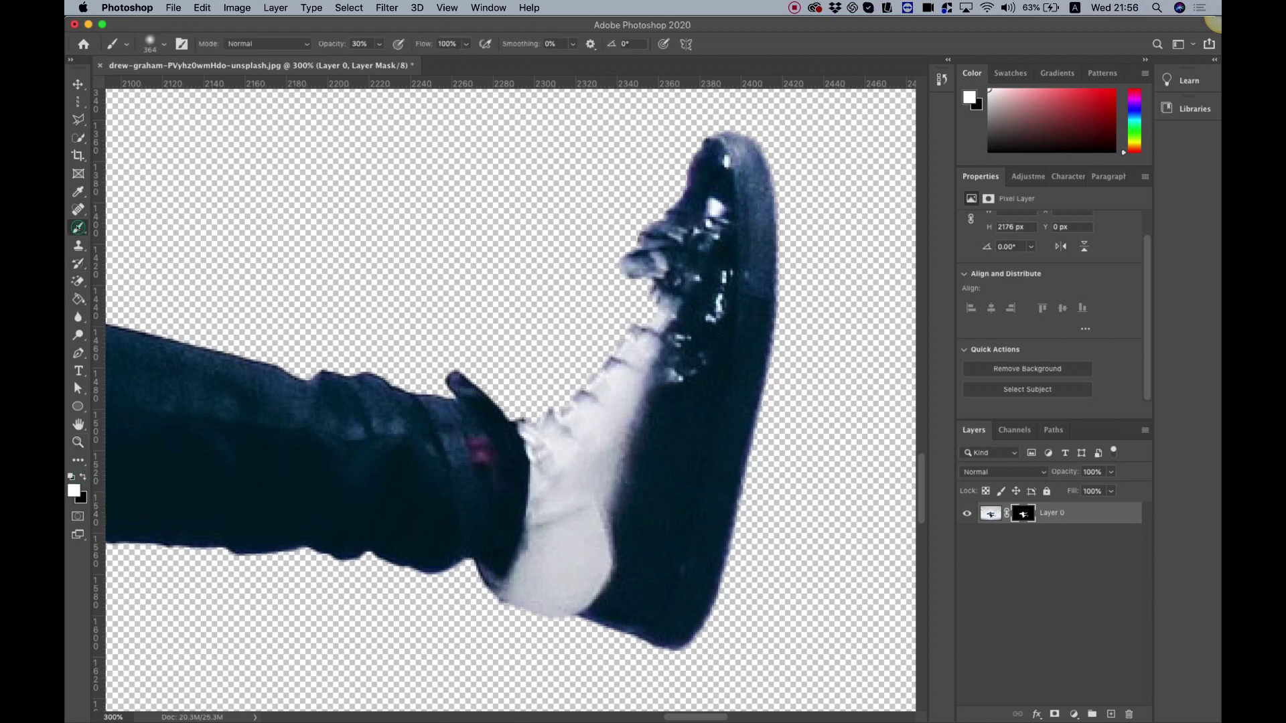
pyautogui.click(163, 44)
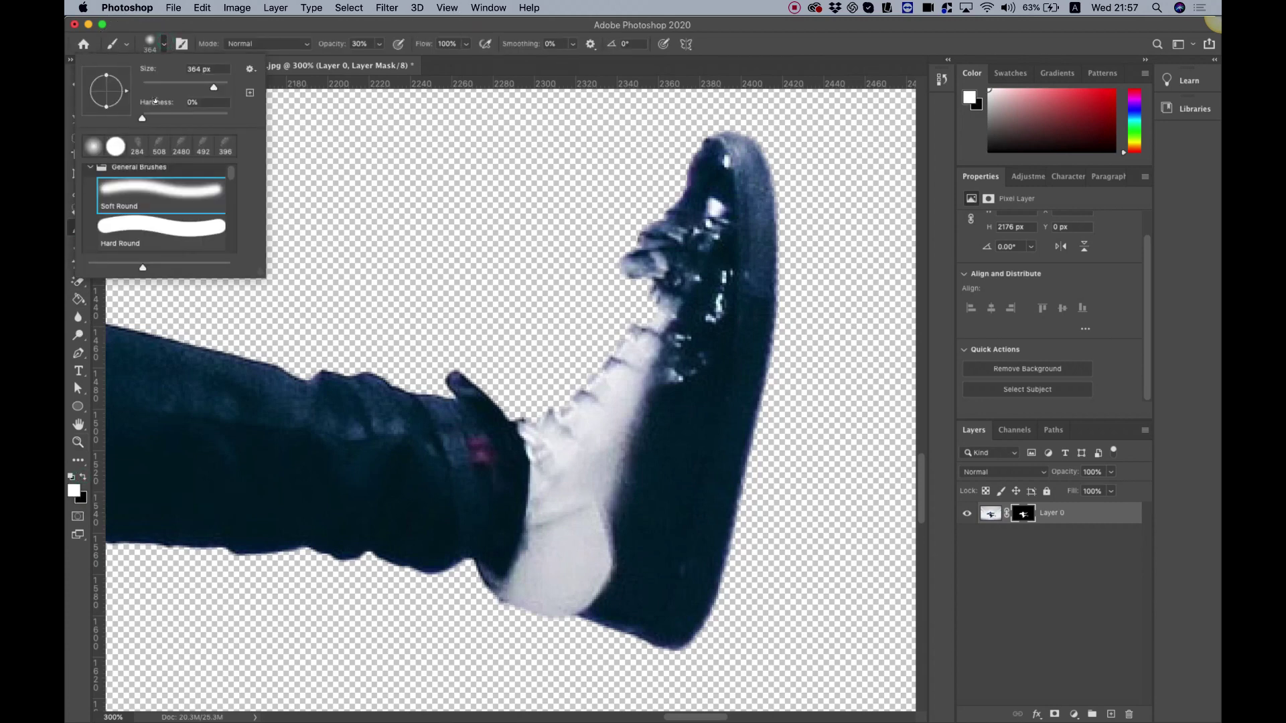
pyautogui.click(115, 144)
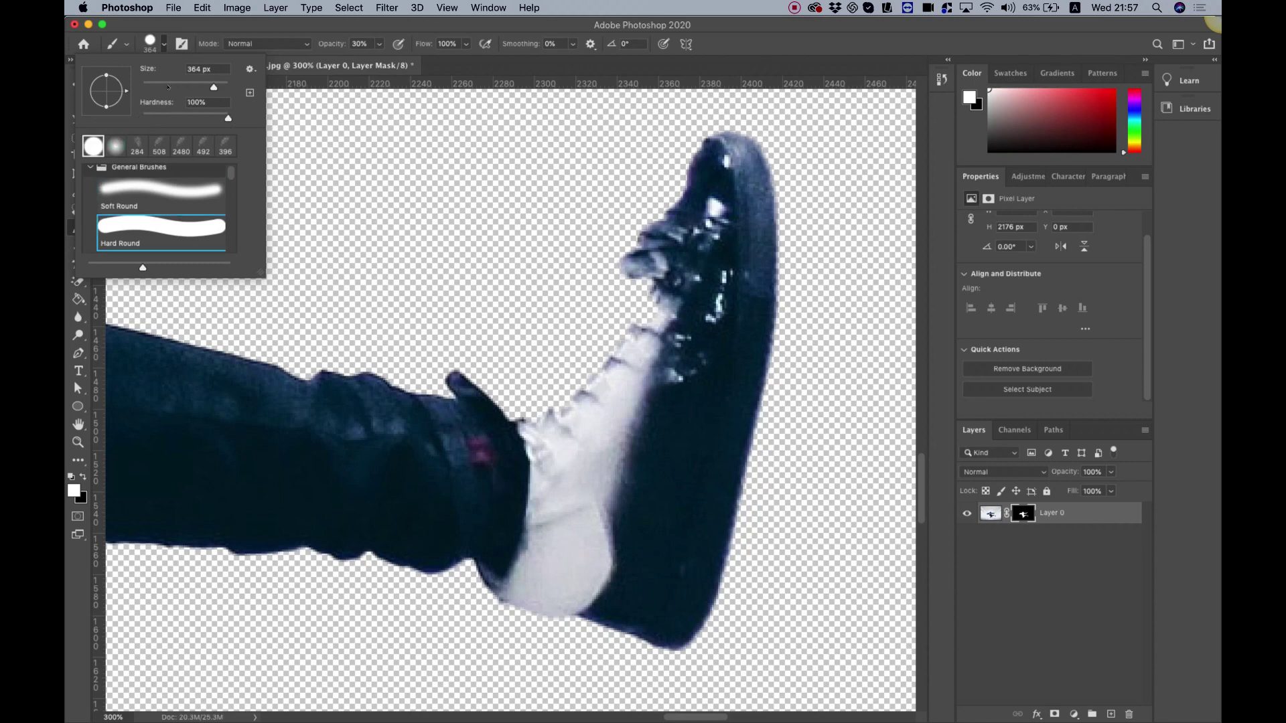
pyautogui.click(168, 87)
# Restore the missing white lace area of the raised shoe by painting on the layer mask at 100% brush opacity
pyautogui.moveTo(644, 386); pyautogui.dragTo(637, 350)
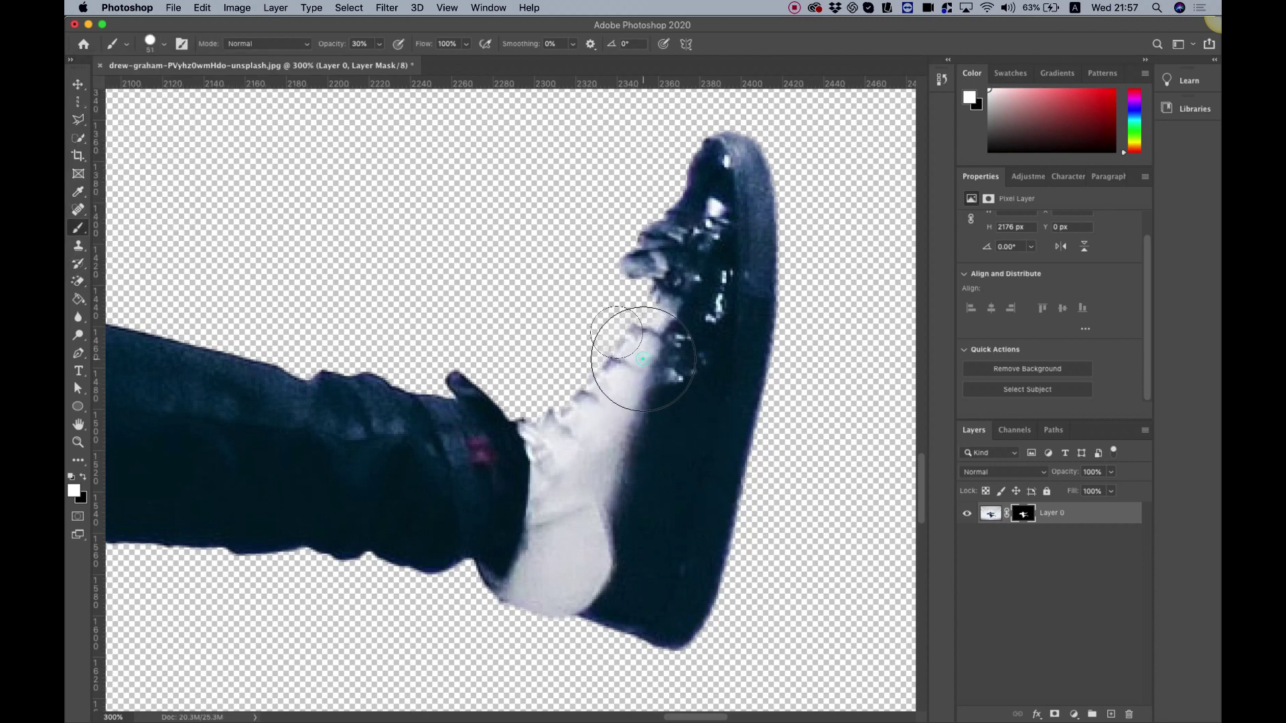
pyautogui.click(1020, 517)
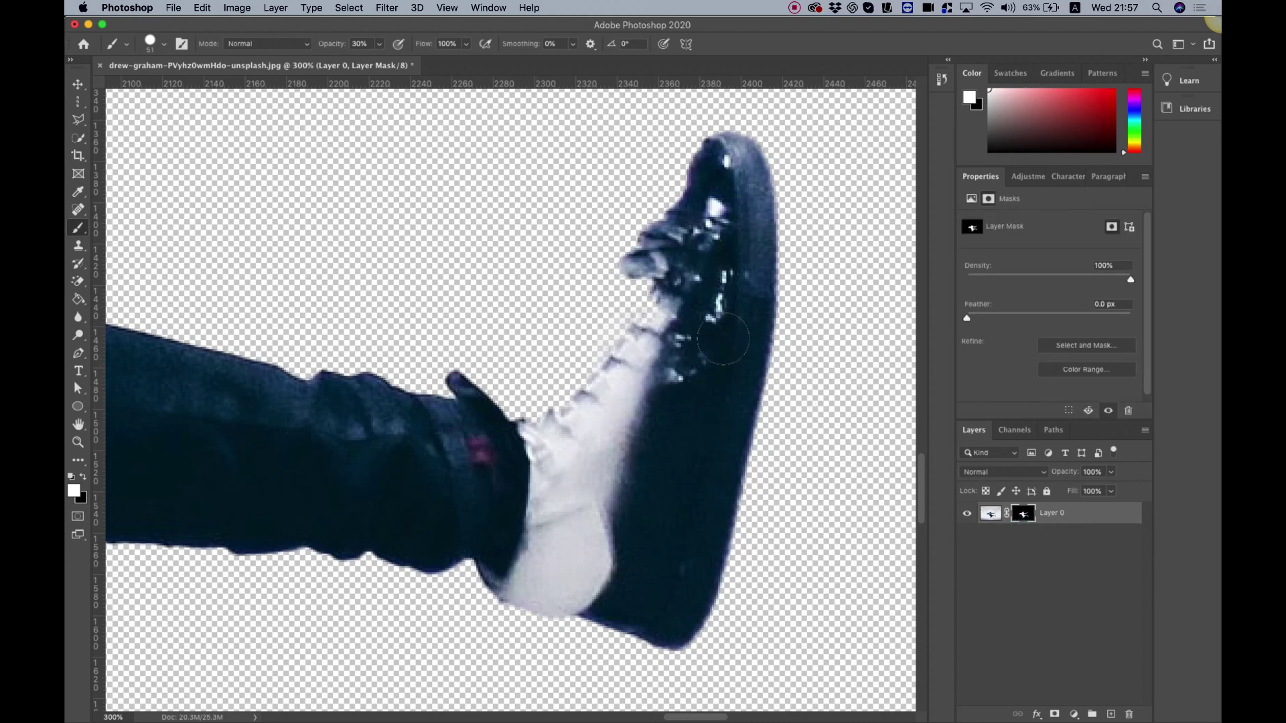
pyautogui.moveTo(723, 339)
pyautogui.mouseDown()
pyautogui.moveTo(643, 302)
pyautogui.moveTo(660, 315)
pyautogui.mouseUp()
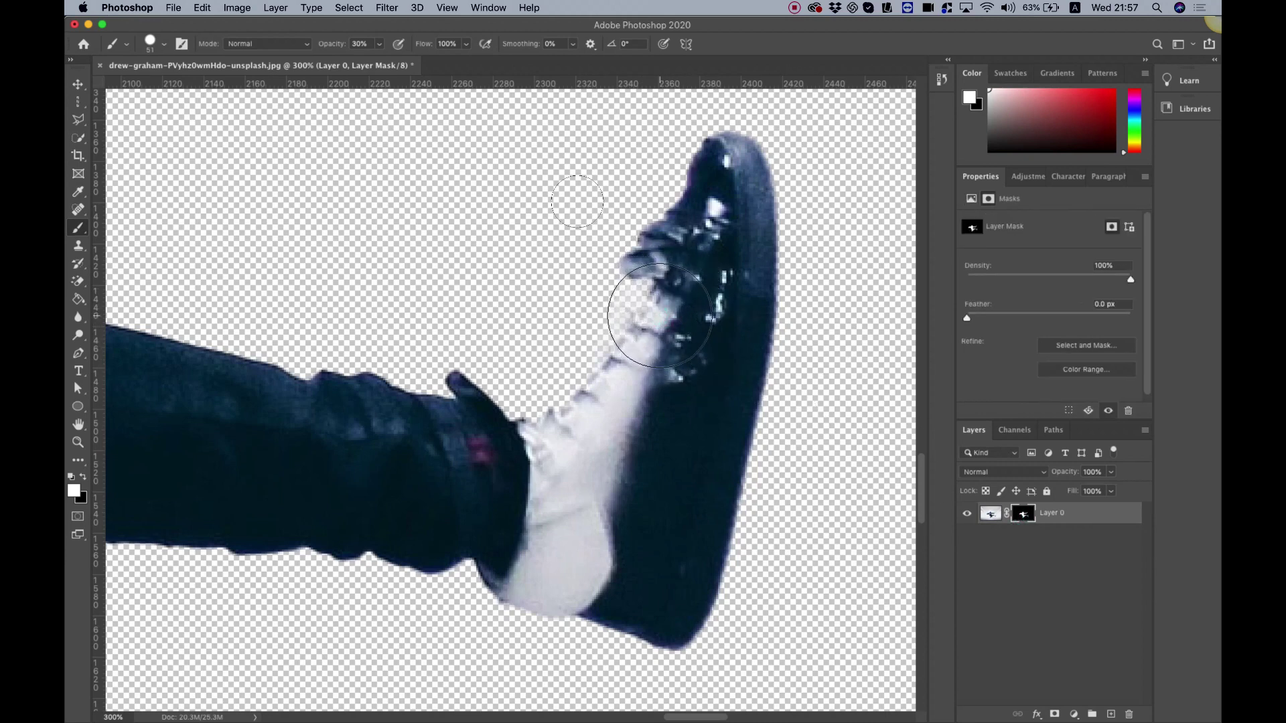
pyautogui.click(380, 43)
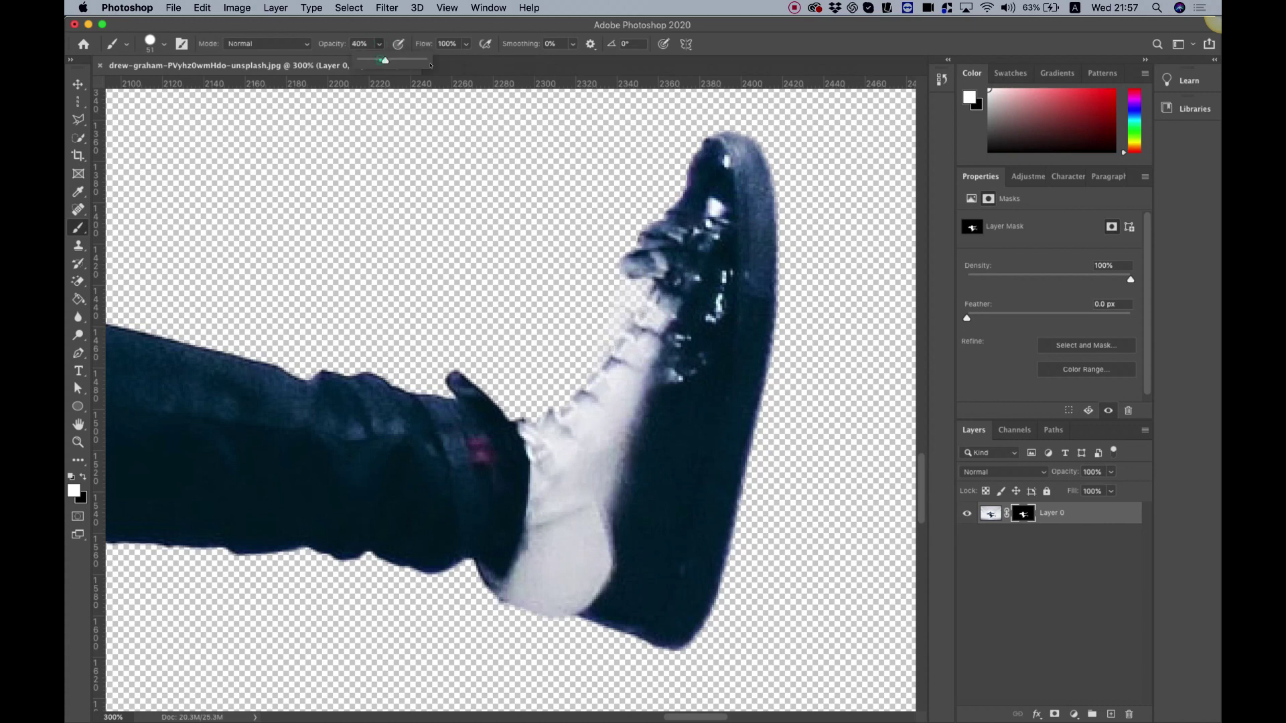
pyautogui.moveTo(378, 60); pyautogui.dragTo(428, 60)
pyautogui.moveTo(722, 333)
pyautogui.mouseDown()
pyautogui.moveTo(661, 313)
pyautogui.moveTo(625, 388)
pyautogui.moveTo(583, 428)
pyautogui.moveTo(527, 445)
pyautogui.moveTo(573, 433)
pyautogui.moveTo(619, 379)
pyautogui.moveTo(649, 304)
pyautogui.moveTo(602, 373)
pyautogui.moveTo(502, 445)
pyautogui.moveTo(522, 452)
pyautogui.moveTo(705, 271)
pyautogui.moveTo(636, 394)
pyautogui.moveTo(567, 470)
pyautogui.moveTo(587, 511)
pyautogui.moveTo(658, 292)
pyautogui.moveTo(684, 262)
pyautogui.moveTo(669, 304)
pyautogui.moveTo(618, 360)
pyautogui.mouseUp()
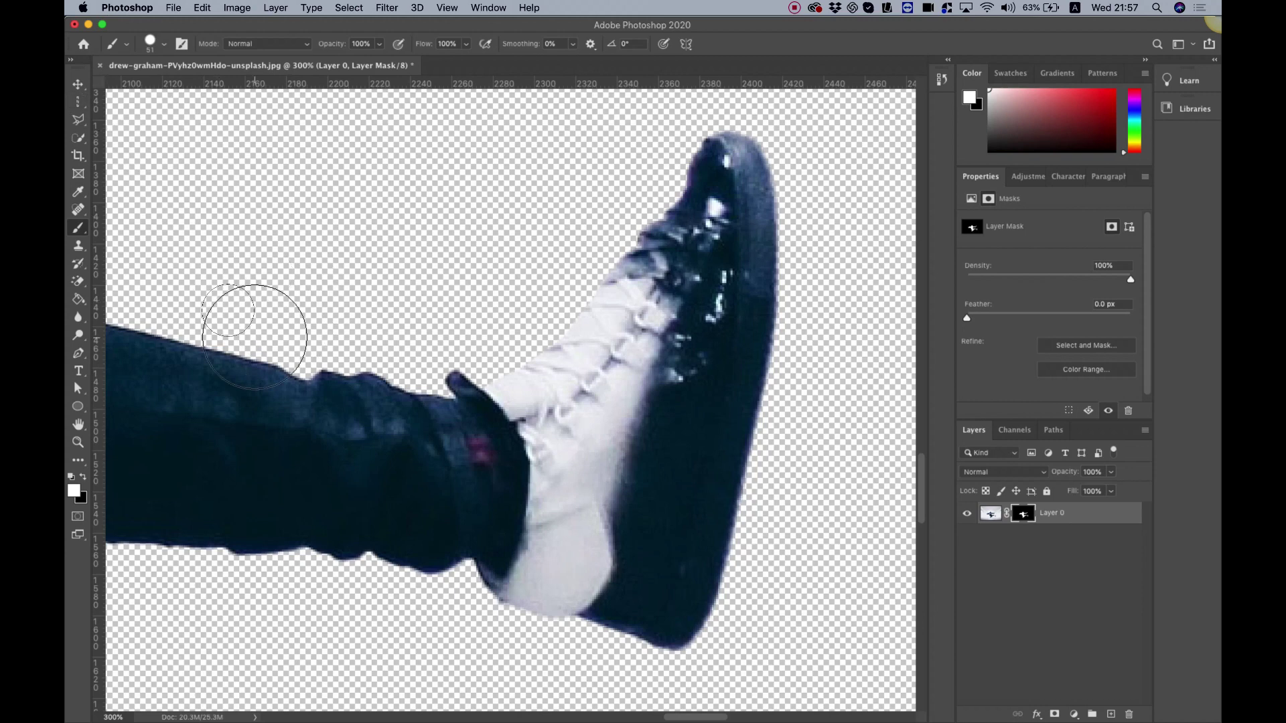
# Move the cut-out dancer upward and into the right half of the canvas
pyautogui.press('super+minus')
pyautogui.press('super+minus')
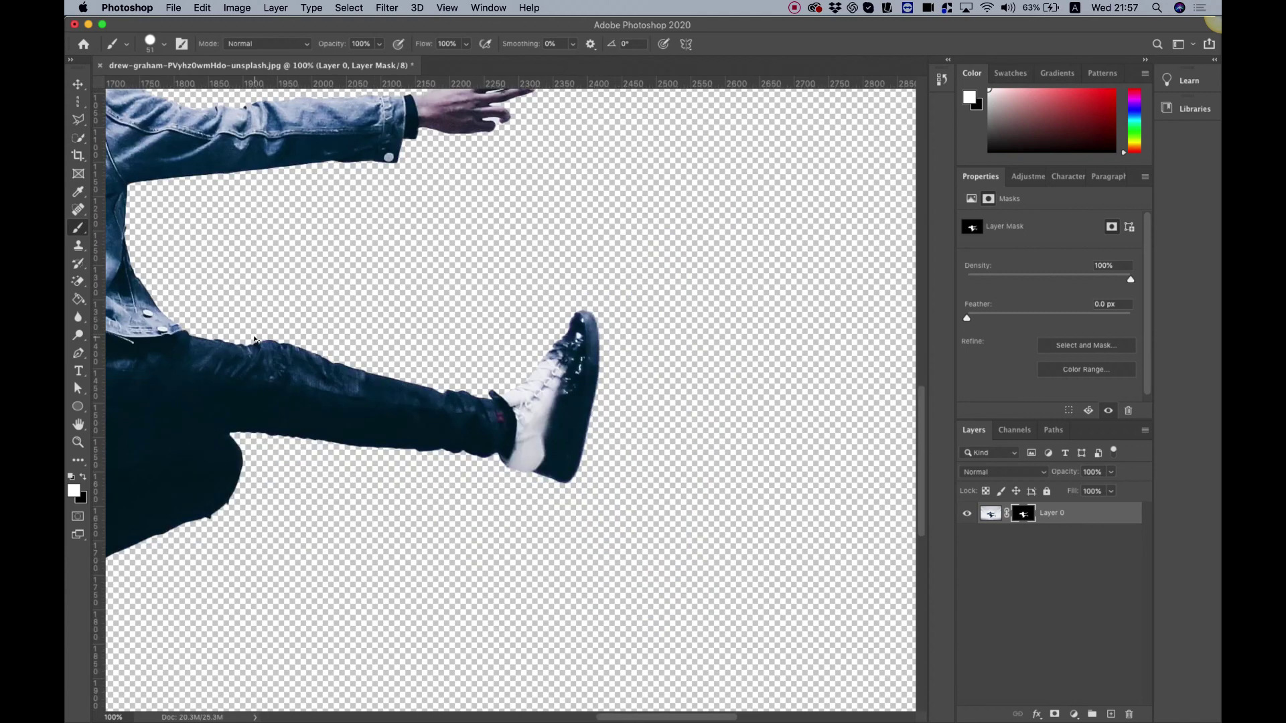
pyautogui.press('super+minus')
pyautogui.press('super+minus')
pyautogui.press('super+minus')
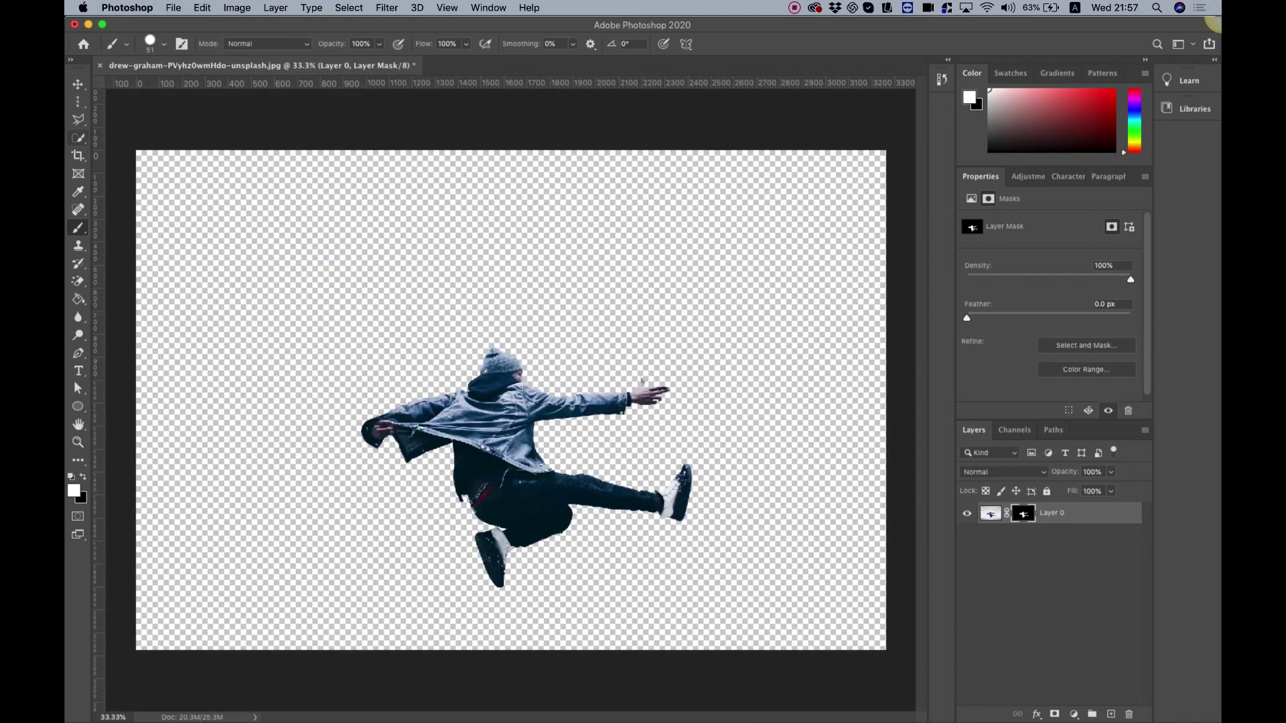
pyautogui.press('v')
pyautogui.moveTo(523, 515); pyautogui.dragTo(524, 458)
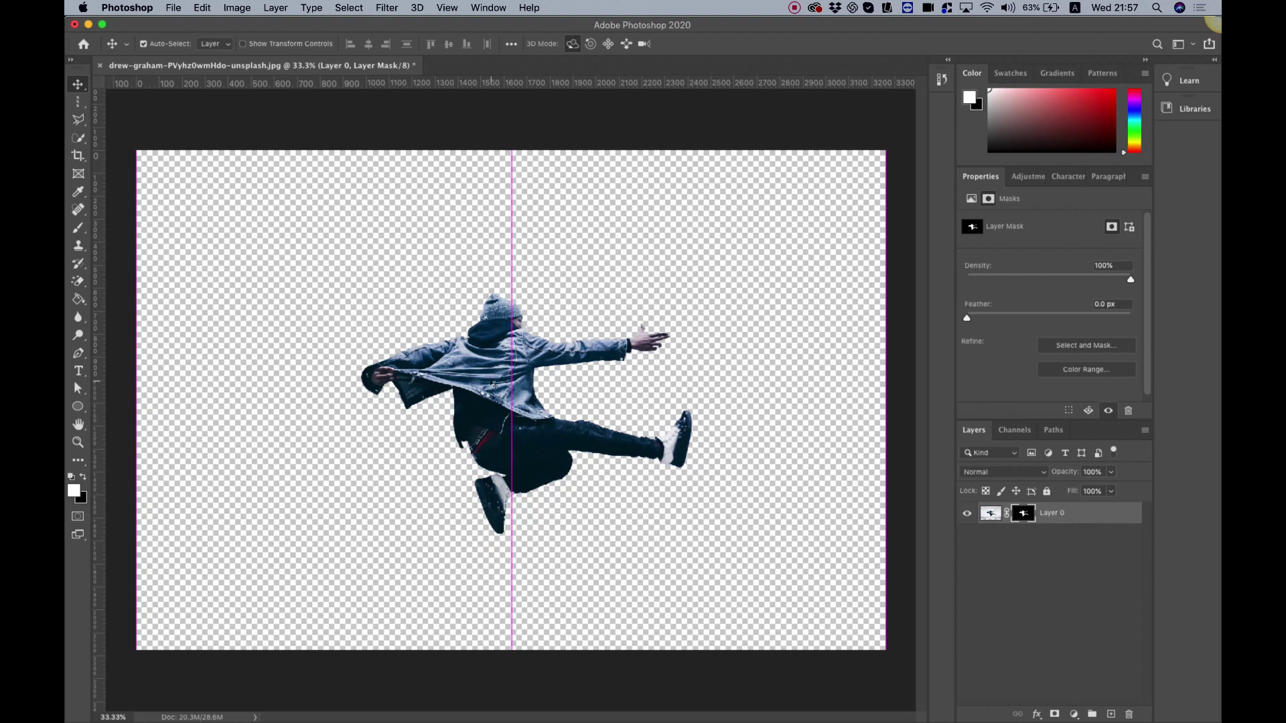
pyautogui.moveTo(493, 385); pyautogui.dragTo(643, 380)
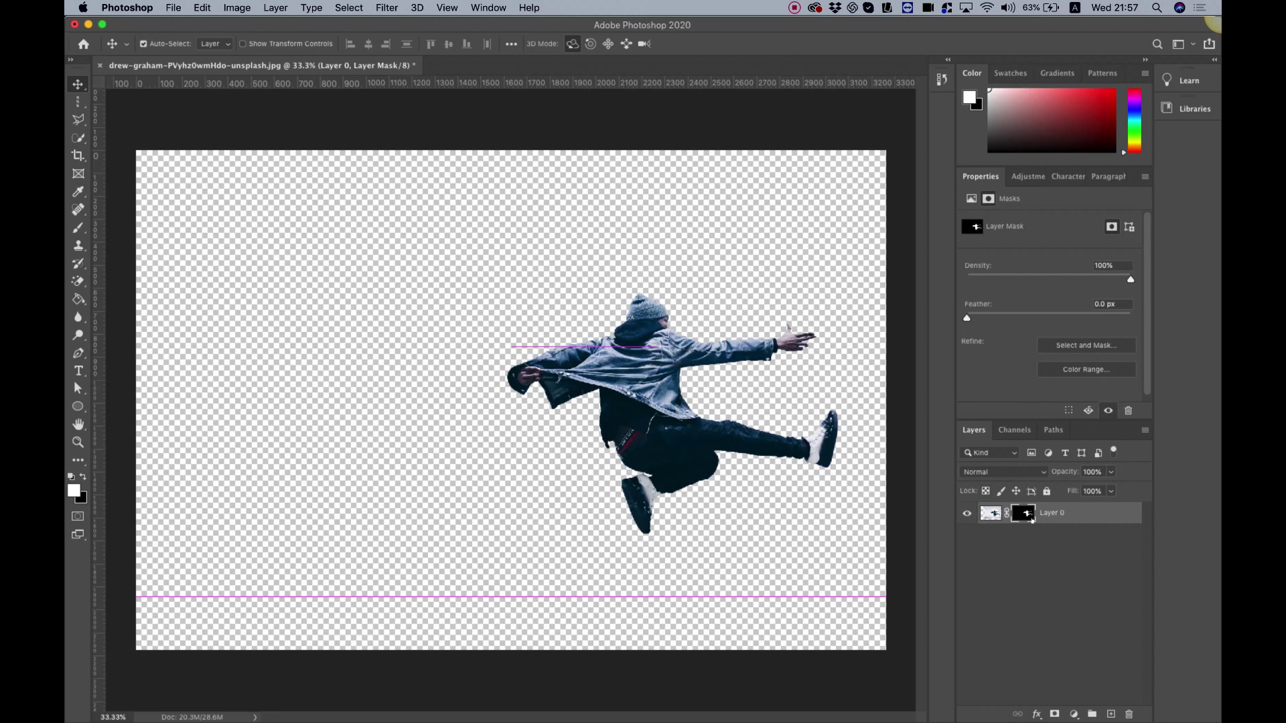
# Duplicate the dancer layer together with its mask and name the copy "Subject"
pyautogui.moveTo(1024, 513)
pyautogui.mouseDown()
pyautogui.moveTo(1096, 665)
pyautogui.moveTo(1096, 687)
pyautogui.moveTo(1038, 518)
pyautogui.moveTo(1081, 700)
pyautogui.moveTo(1044, 529)
pyautogui.mouseUp()
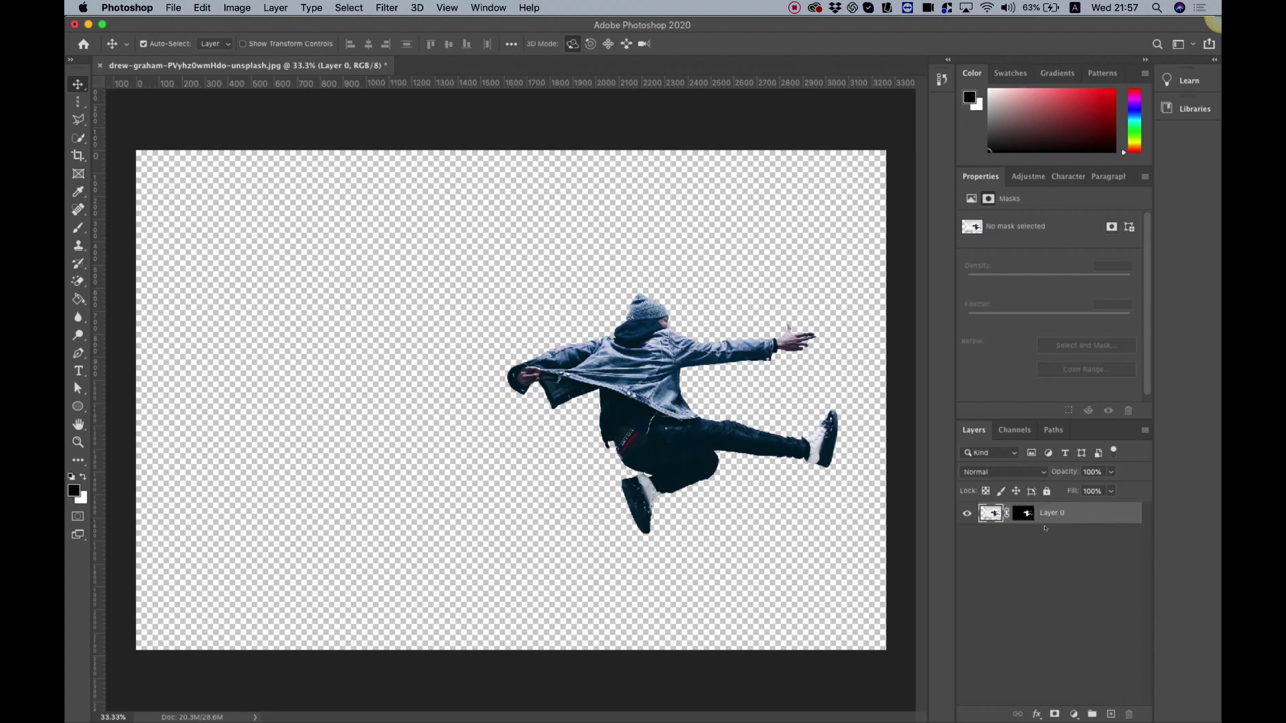
pyautogui.click(991, 513)
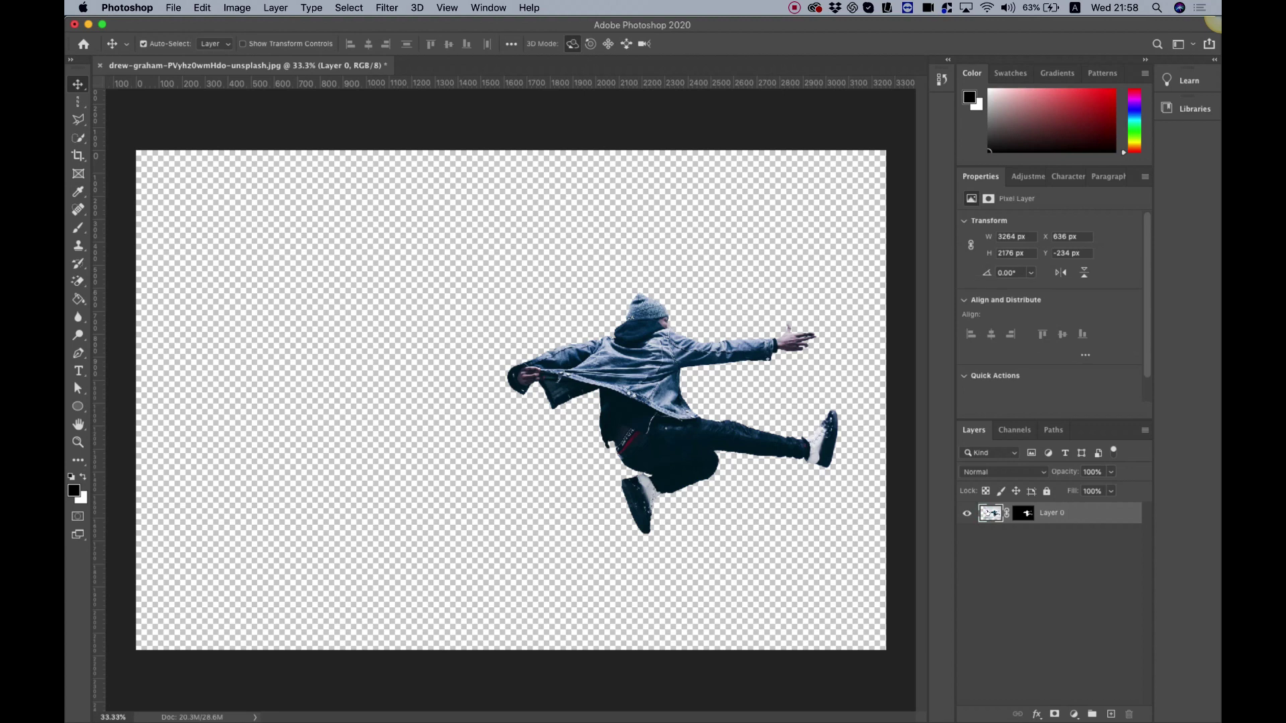
pyautogui.moveTo(990, 513); pyautogui.dragTo(1108, 708)
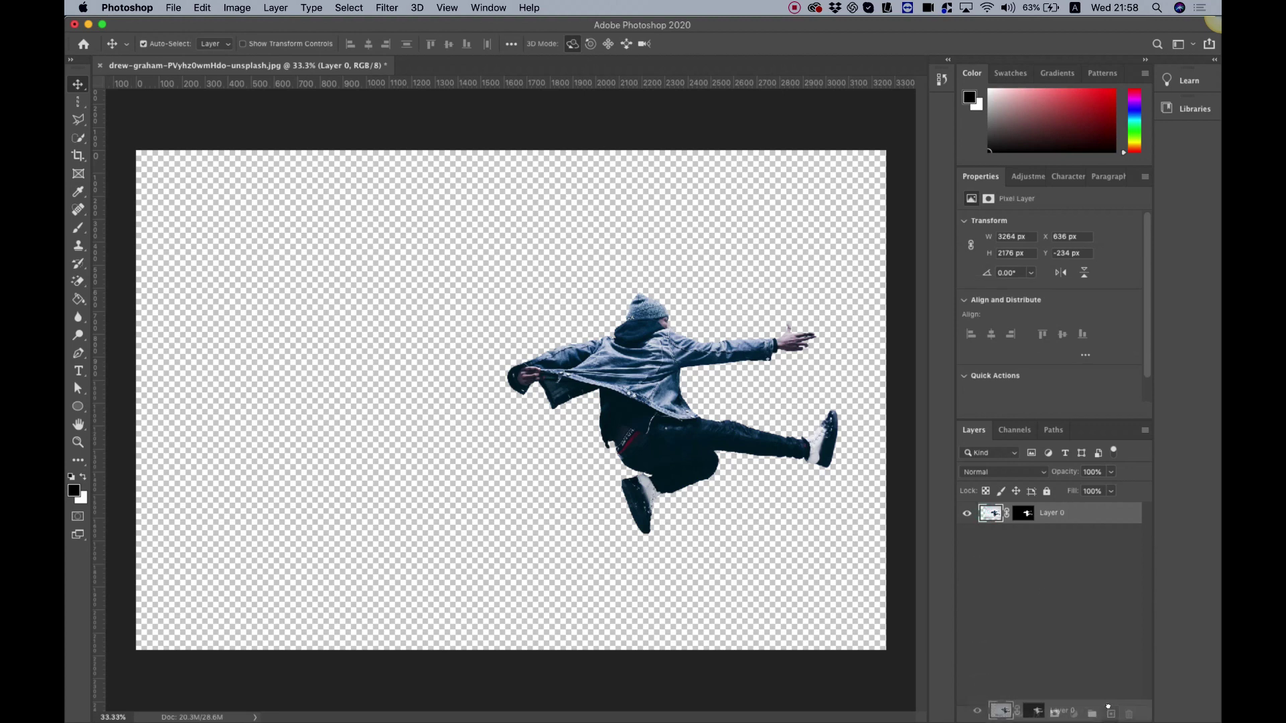
pyautogui.moveTo(1108, 706); pyautogui.dragTo(1111, 714)
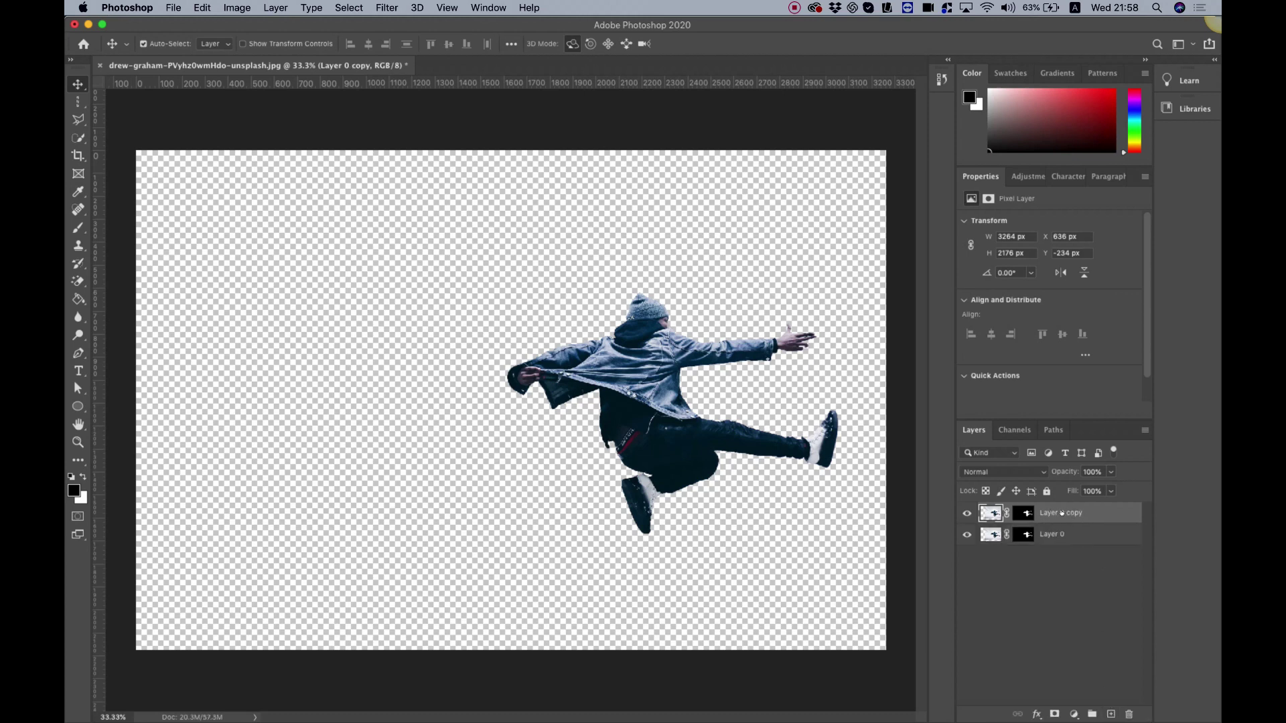
pyautogui.doubleClick(1053, 511)
pyautogui.write('Subject')
pyautogui.press('Return')
# Apply the layer mask on Layer 0 permanently
pyautogui.click(1055, 534)
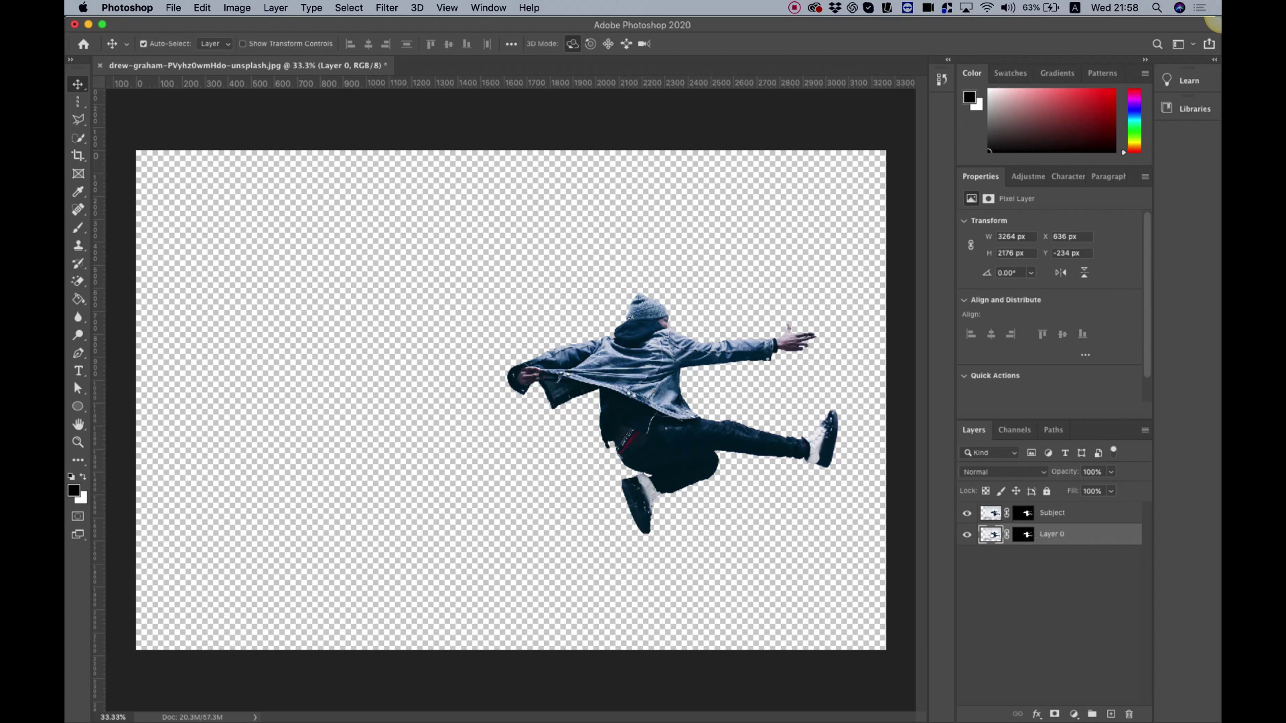
pyautogui.rightClick(1026, 537)
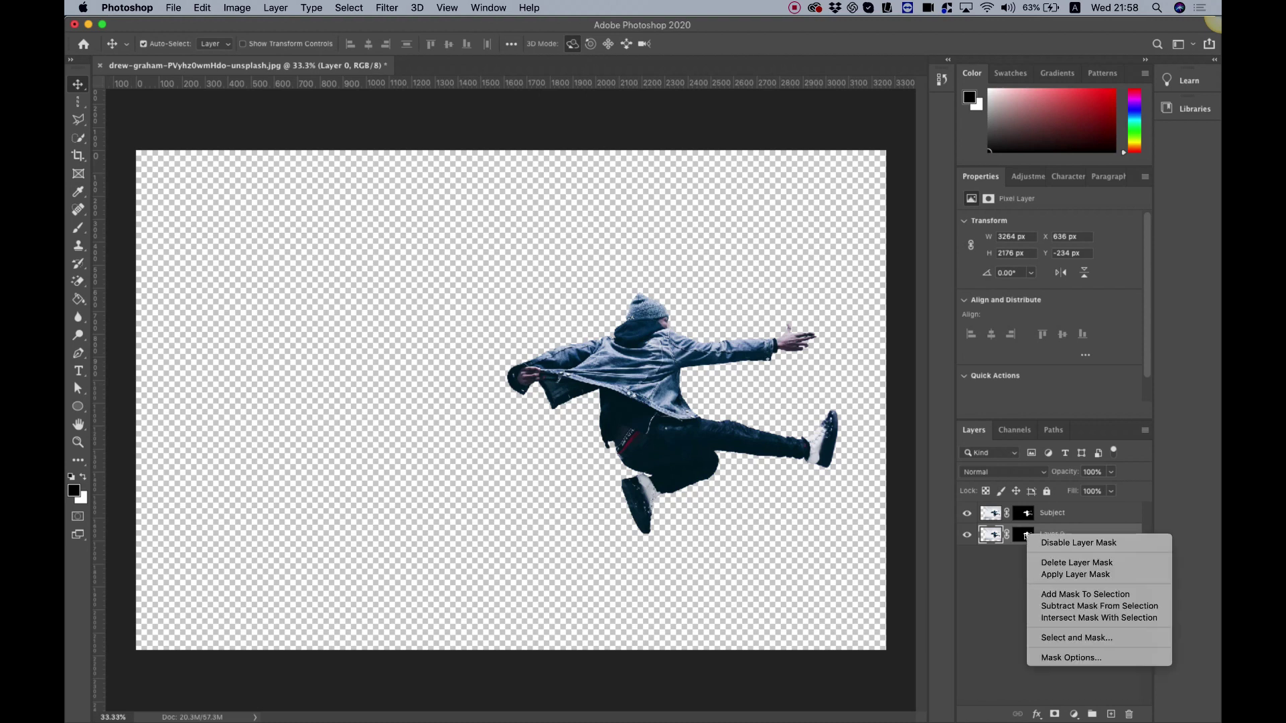
pyautogui.click(1075, 576)
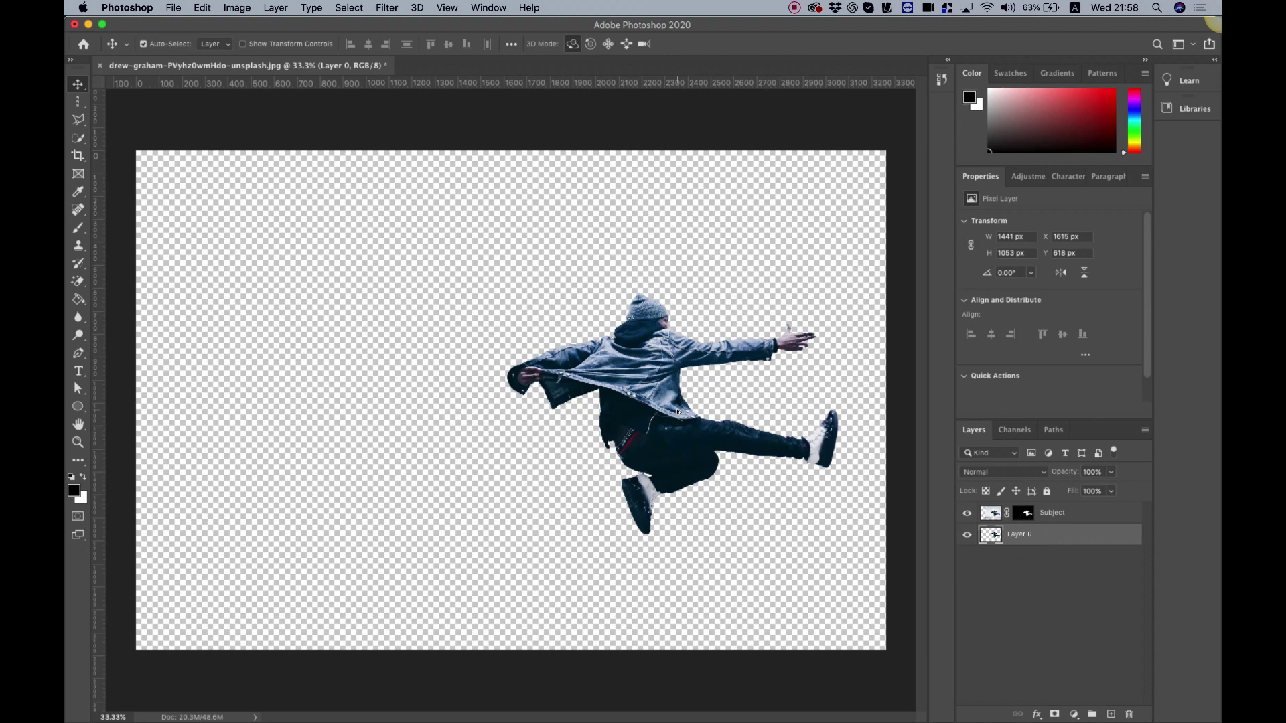
# Duplicate Layer 0 repeatedly, shifting each new copy 3 px to the left, up to Layer 0 copy 150
pyautogui.hotkey('alt', 'Left')
pyautogui.hotkey('alt', 'Left')
pyautogui.hotkey('alt', 'Left')
pyautogui.hotkey('alt', 'Left')
pyautogui.hotkey('alt', 'Left')
pyautogui.hotkey('alt', 'Left')
pyautogui.hotkey('alt', 'Left')
pyautogui.hotkey('alt', 'Left')
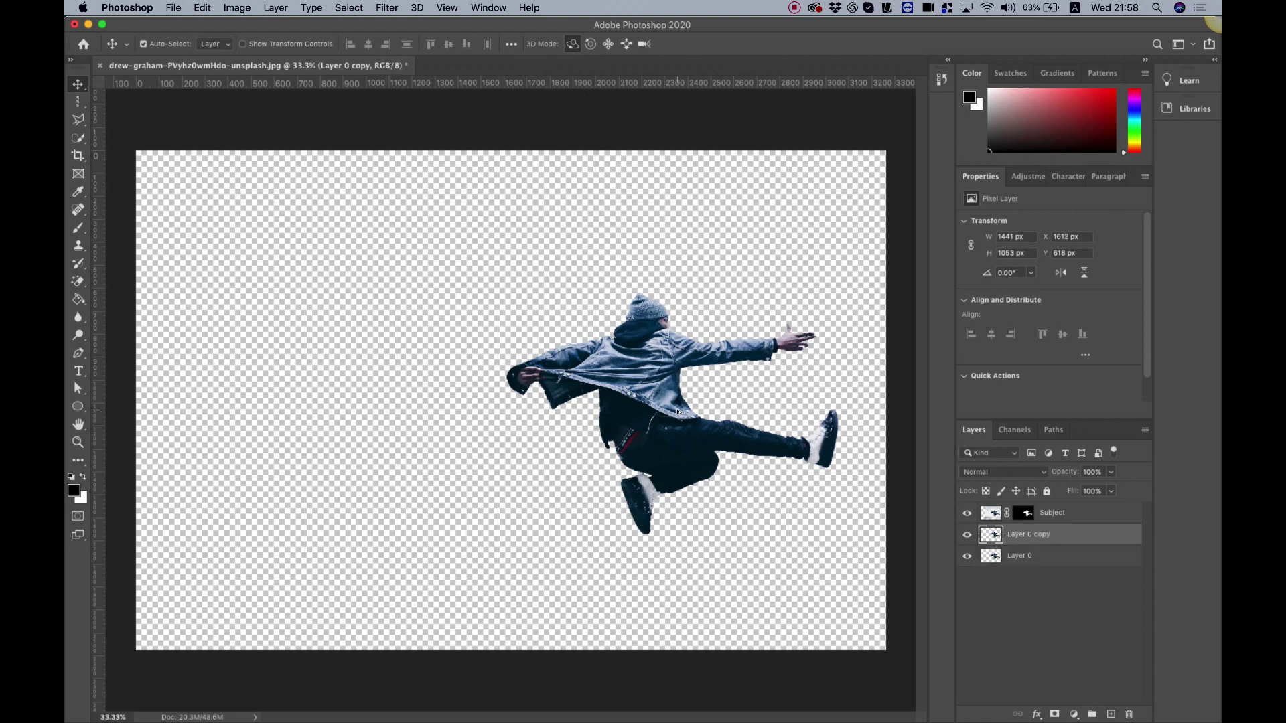
pyautogui.hotkey('alt', 'Left')
pyautogui.hotkey('alt', 'Left')
pyautogui.hotkey('alt', 'Left')
pyautogui.hotkey('alt', 'Left')
pyautogui.hotkey('alt', 'Left')
pyautogui.hotkey('alt', 'Left')
pyautogui.hotkey('alt', 'Left')
pyautogui.hotkey('alt', 'Left')
pyautogui.hotkey('alt', 'Left')
pyautogui.hotkey('alt', 'Left')
pyautogui.hotkey('alt', 'Left')
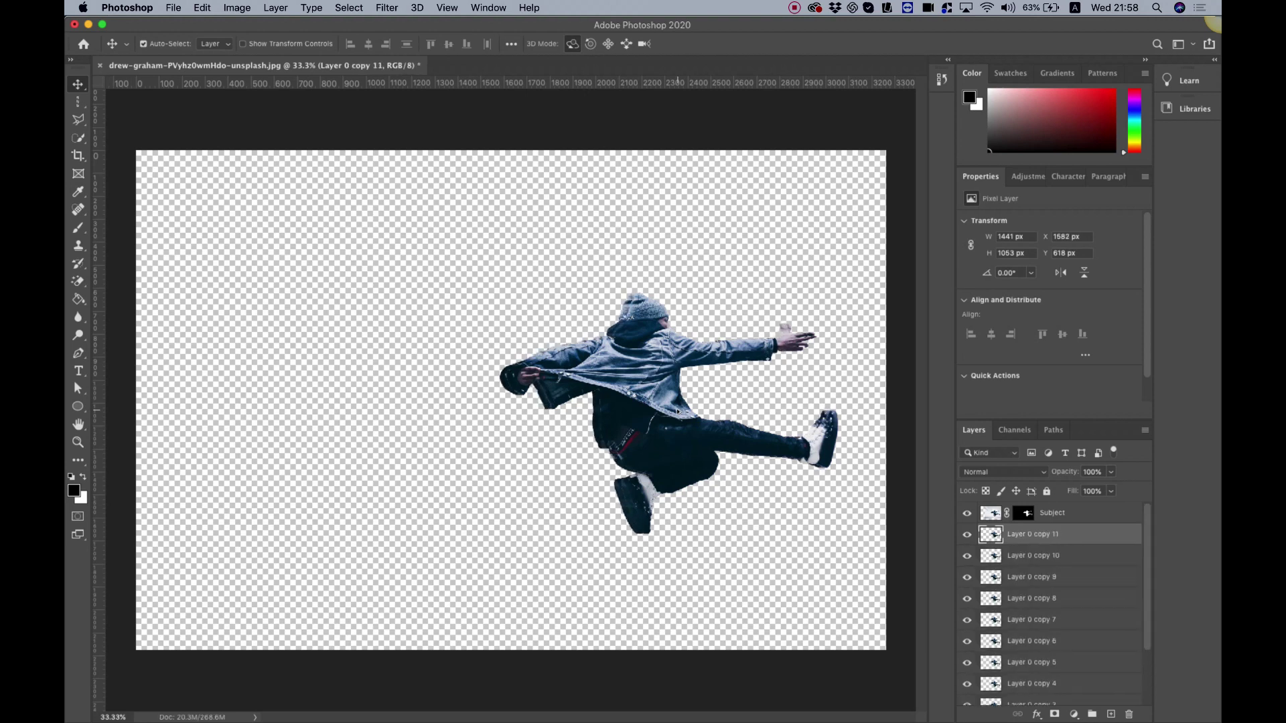
pyautogui.hotkey('alt', 'Left')
pyautogui.hotkey('alt', 'Left')
pyautogui.hotkey('alt', 'Left')
pyautogui.hotkey('alt', 'Left')
pyautogui.hotkey('alt', 'Left')
pyautogui.hotkey('alt', 'Left')
pyautogui.hotkey('alt', 'Left')
pyautogui.hotkey('alt', 'Left')
pyautogui.hotkey('alt', 'Left')
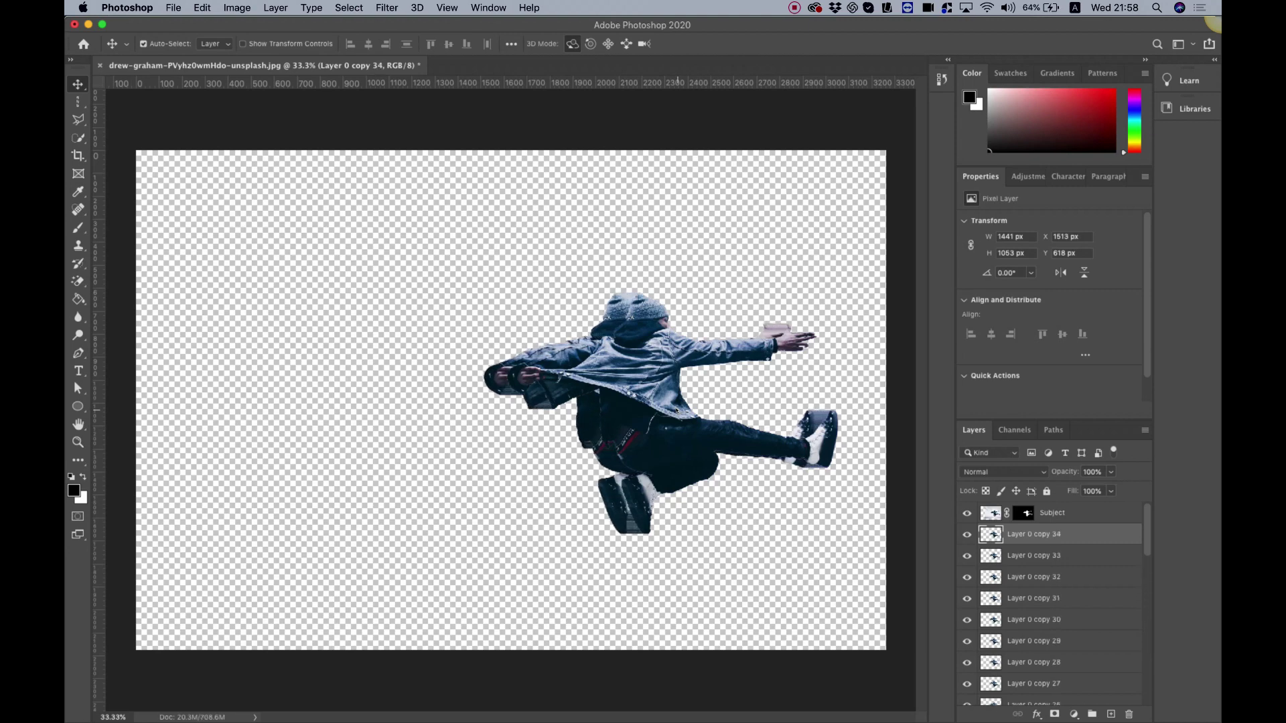
pyautogui.hotkey('alt', 'Left')
pyautogui.hotkey('alt', 'Left')
pyautogui.hotkey('alt', 'Left')
pyautogui.hotkey('alt', 'Left')
pyautogui.hotkey('alt', 'Left')
pyautogui.hotkey('alt', 'Left')
pyautogui.hotkey('alt', 'Left')
pyautogui.hotkey('alt', 'Left')
pyautogui.hotkey('alt', 'Left')
pyautogui.hotkey('alt', 'Left')
pyautogui.hotkey('alt', 'Left')
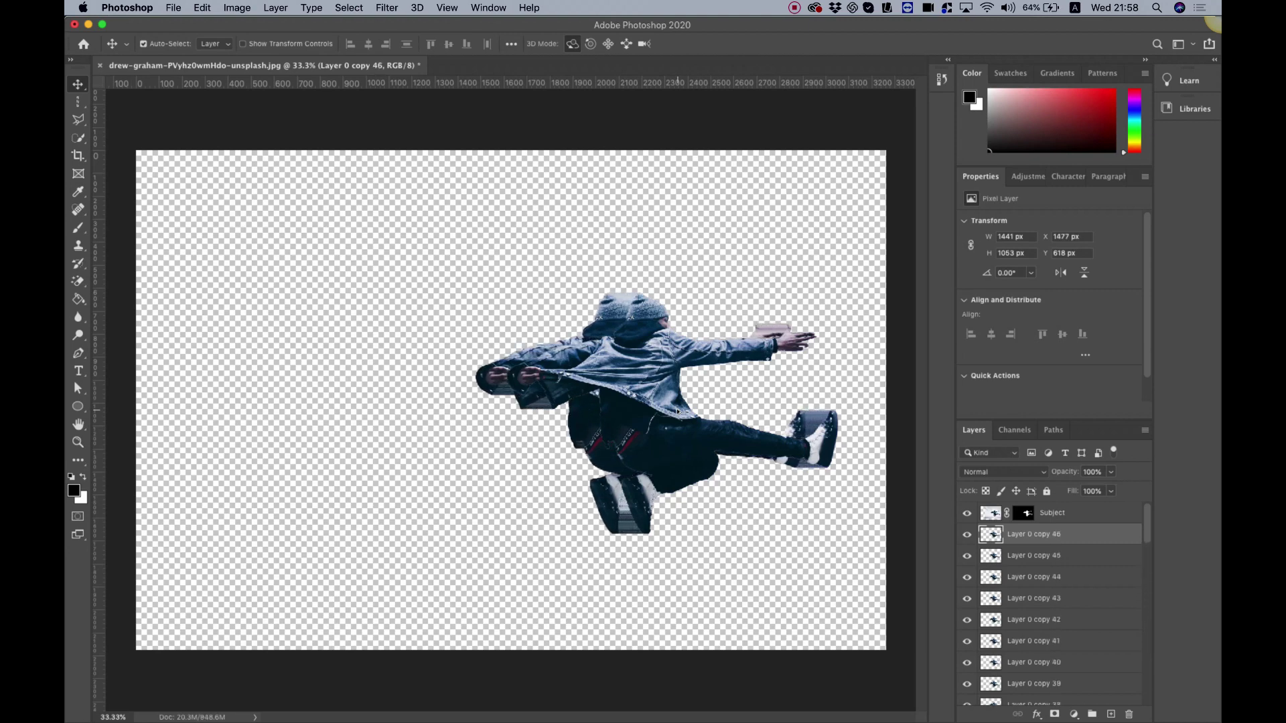
pyautogui.hotkey('alt', 'Left')
pyautogui.hotkey('alt', 'Left')
pyautogui.hotkey('alt', 'Left')
pyautogui.hotkey('alt', 'Left')
pyautogui.hotkey('alt', 'Left')
pyautogui.hotkey('alt', 'Left')
pyautogui.hotkey('alt', 'Left')
pyautogui.hotkey('alt', 'Left')
pyautogui.hotkey('alt', 'Left')
pyautogui.hotkey('alt', 'Left')
pyautogui.hotkey('alt', 'Left')
pyautogui.hotkey('alt', 'Left')
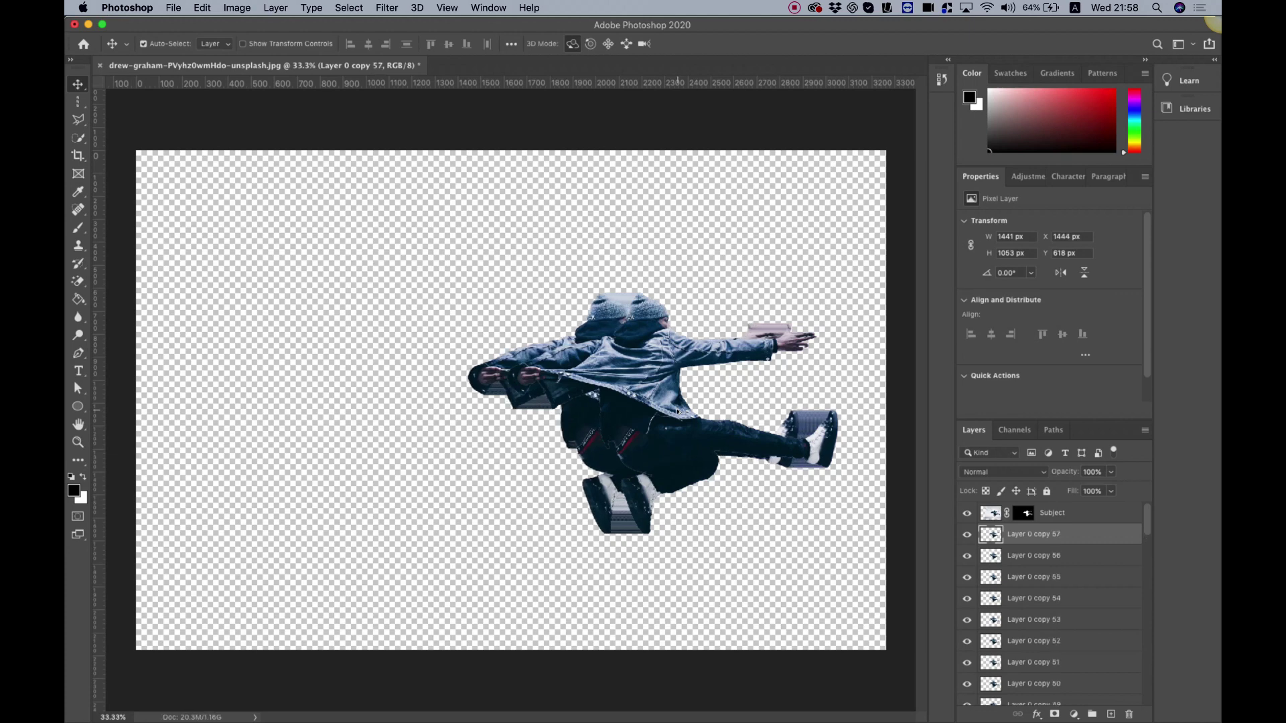
pyautogui.hotkey('alt', 'Left')
pyautogui.hotkey('alt', 'Left')
pyautogui.hotkey('alt', 'Left')
pyautogui.hotkey('alt', 'Left')
pyautogui.hotkey('alt', 'Left')
pyautogui.hotkey('alt', 'Left')
pyautogui.hotkey('alt', 'Left')
pyautogui.hotkey('alt', 'Left')
pyautogui.hotkey('alt', 'Left')
pyautogui.hotkey('alt', 'Left')
pyautogui.hotkey('alt', 'Left')
pyautogui.hotkey('alt', 'Left')
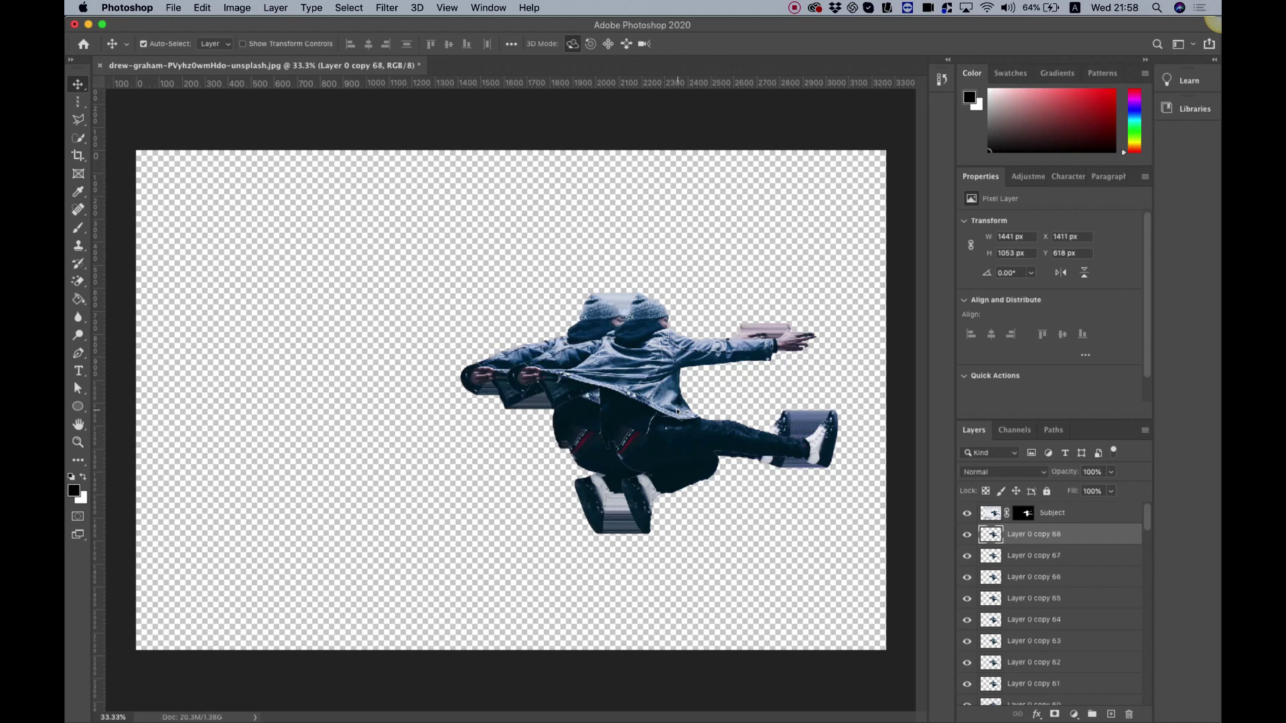
pyautogui.hotkey('alt', 'Left')
pyautogui.hotkey('alt', 'Left')
pyautogui.hotkey('alt', 'Left')
pyautogui.hotkey('alt', 'Left')
pyautogui.hotkey('alt', 'Left')
pyautogui.hotkey('alt', 'Left')
pyautogui.hotkey('alt', 'Left')
pyautogui.hotkey('alt', 'Left')
pyautogui.hotkey('alt', 'Left')
pyautogui.hotkey('alt', 'Left')
pyautogui.hotkey('alt', 'Left')
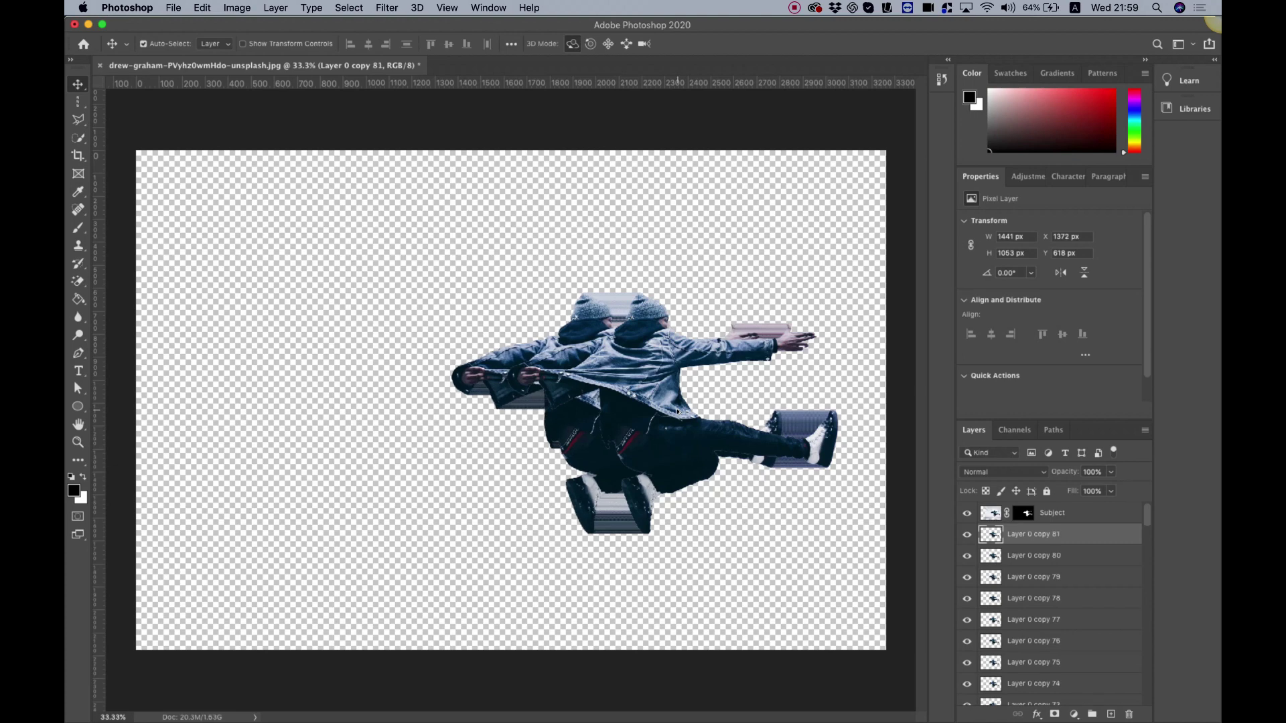
pyautogui.hotkey('alt', 'Left')
pyautogui.hotkey('alt', 'Left')
pyautogui.hotkey('alt', 'Left')
pyautogui.hotkey('alt', 'Left')
pyautogui.hotkey('alt', 'Left')
pyautogui.hotkey('alt', 'Left')
pyautogui.hotkey('alt', 'Left')
pyautogui.hotkey('alt', 'Left')
pyautogui.hotkey('alt', 'Left')
pyautogui.hotkey('alt', 'Left')
pyautogui.hotkey('alt', 'Left')
pyautogui.hotkey('alt', 'Left')
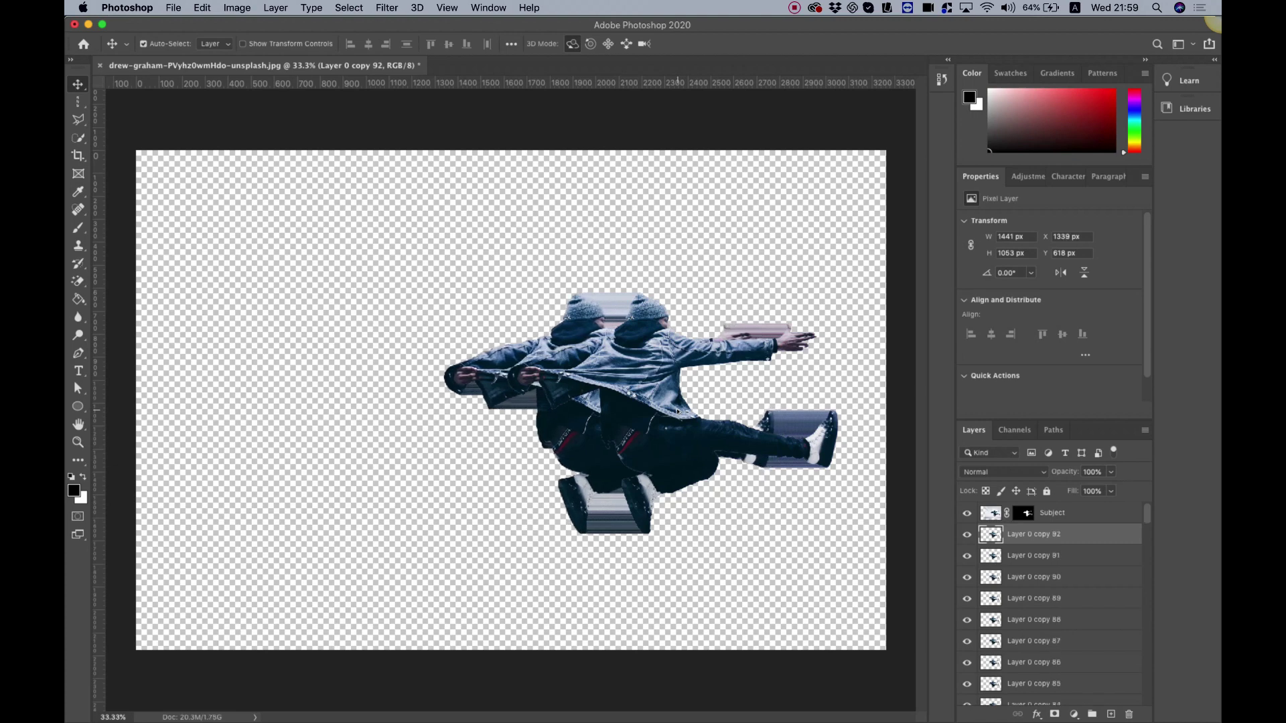
pyautogui.hotkey('alt', 'Left')
pyautogui.hotkey('alt', 'Left')
pyautogui.hotkey('alt', 'Left')
pyautogui.hotkey('alt', 'Left')
pyautogui.hotkey('alt', 'Left')
pyautogui.hotkey('alt', 'Left')
pyautogui.hotkey('alt', 'Left')
pyautogui.hotkey('alt', 'Left')
pyautogui.hotkey('alt', 'Left')
pyautogui.hotkey('alt', 'Left')
pyautogui.hotkey('alt', 'Left')
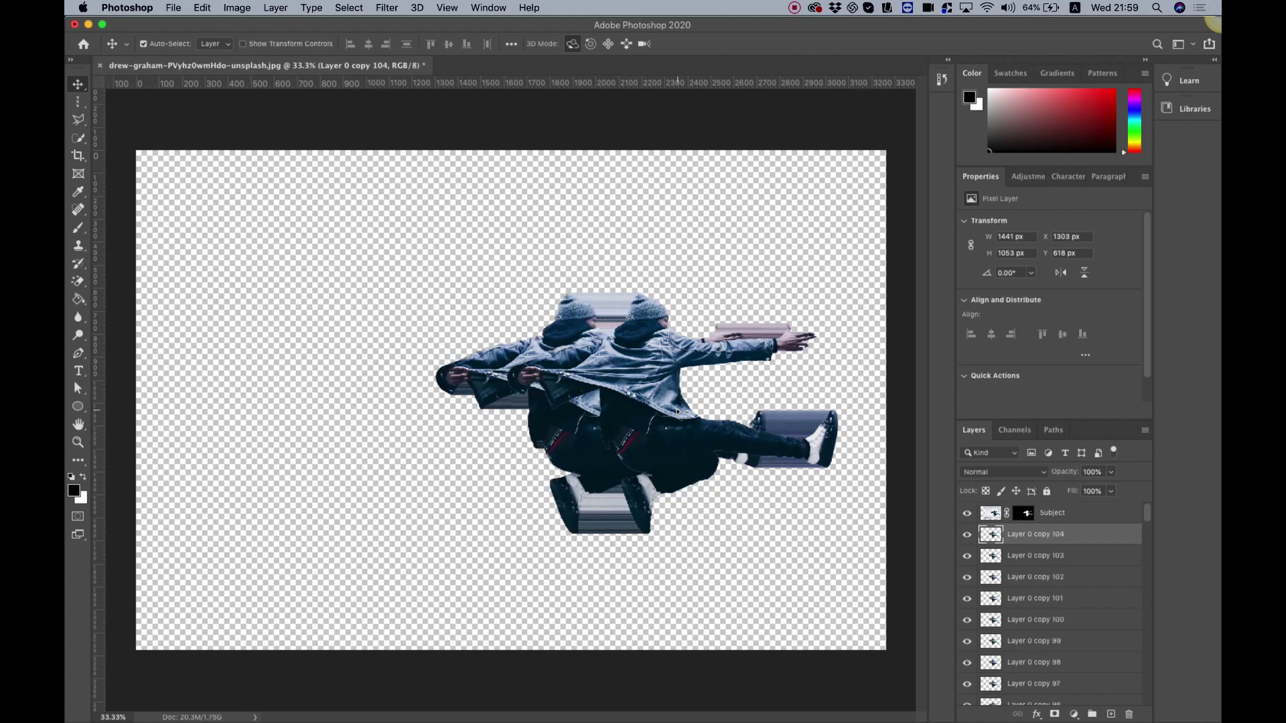
pyautogui.hotkey('alt', 'Left')
pyautogui.hotkey('alt', 'Left')
pyautogui.hotkey('alt', 'Left')
pyautogui.hotkey('alt', 'Left')
pyautogui.hotkey('alt', 'Left')
pyautogui.hotkey('alt', 'Left')
pyautogui.hotkey('alt', 'Left')
pyautogui.hotkey('alt', 'Left')
pyautogui.hotkey('alt', 'Left')
pyautogui.hotkey('alt', 'Left')
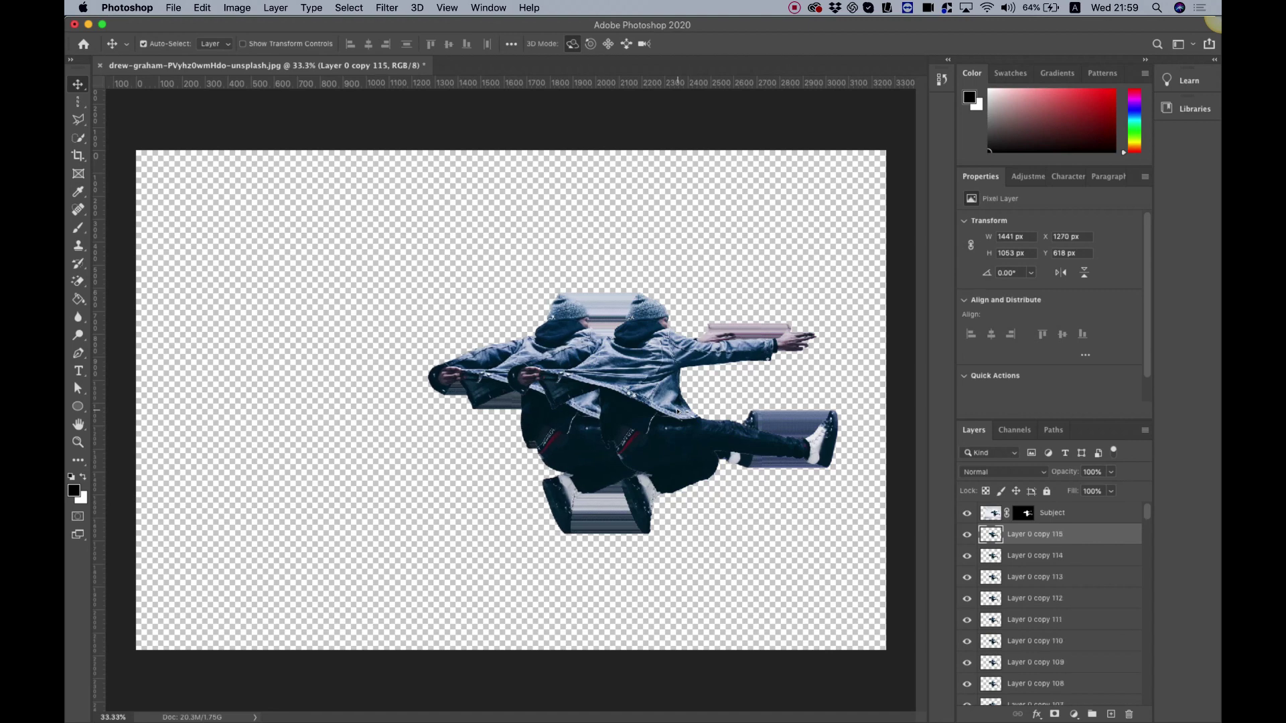
pyautogui.hotkey('alt', 'Left')
pyautogui.hotkey('alt', 'Left')
pyautogui.hotkey('alt', 'Left')
pyautogui.hotkey('alt', 'Left')
pyautogui.hotkey('alt', 'Left')
pyautogui.hotkey('alt', 'Left')
pyautogui.hotkey('alt', 'Left')
pyautogui.hotkey('alt', 'Left')
pyautogui.hotkey('alt', 'Left')
pyautogui.hotkey('alt', 'Left')
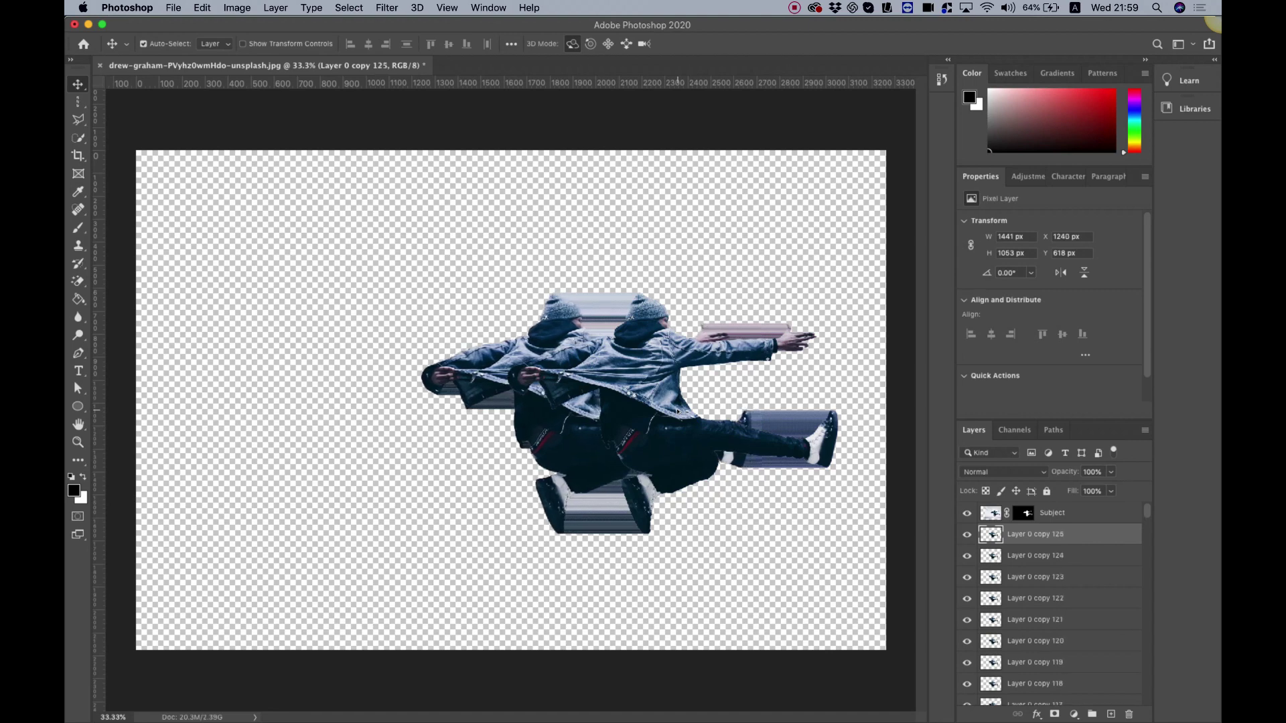
pyautogui.hotkey('alt', 'Left')
pyautogui.hotkey('alt', 'Left')
pyautogui.hotkey('alt', 'Left')
pyautogui.hotkey('alt', 'Left')
pyautogui.hotkey('alt', 'Left')
pyautogui.hotkey('alt', 'Left')
pyautogui.hotkey('alt', 'Left')
pyautogui.hotkey('alt', 'Left')
pyautogui.hotkey('alt', 'Left')
pyautogui.hotkey('alt', 'Left')
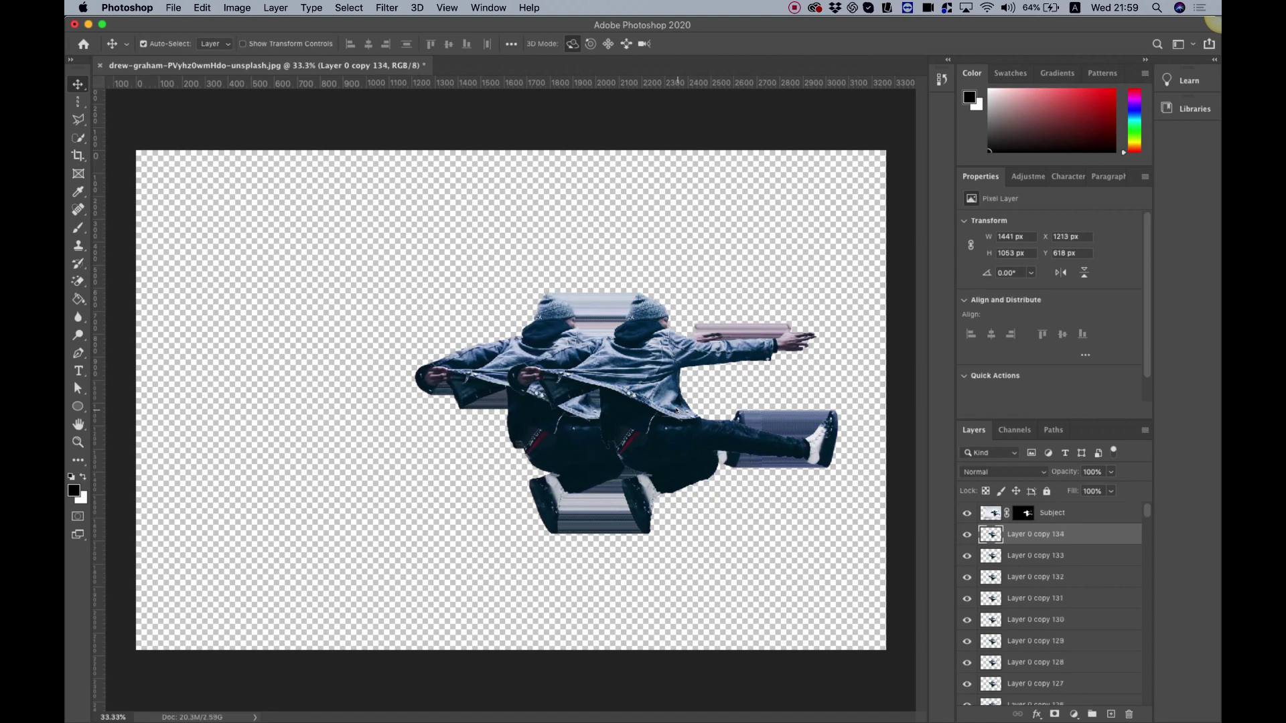
pyautogui.hotkey('alt', 'Left')
pyautogui.hotkey('alt', 'Left')
pyautogui.hotkey('alt', 'Left')
pyautogui.hotkey('alt', 'Left')
pyautogui.hotkey('alt', 'Left')
pyautogui.hotkey('alt', 'Left')
pyautogui.hotkey('alt', 'Left')
pyautogui.hotkey('alt', 'Left')
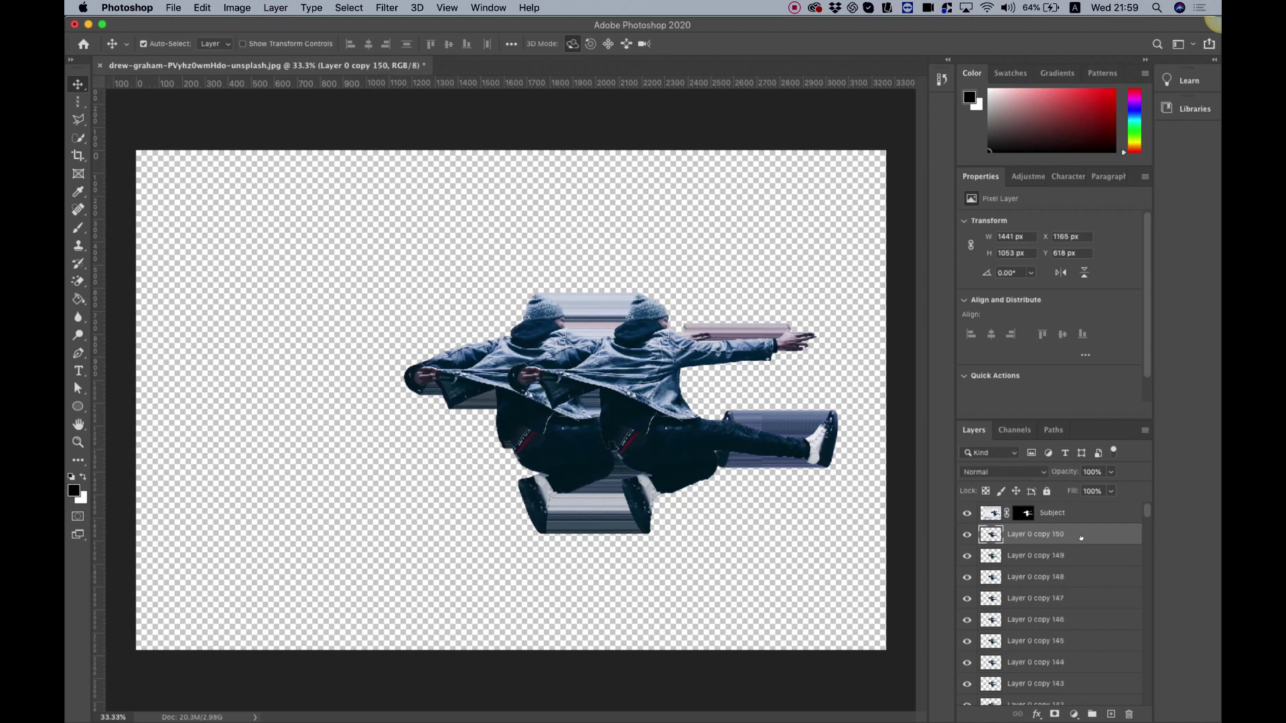
# Hide the Subject layer and merge Layer 0 with all of its copies into a single layer
pyautogui.click(967, 513)
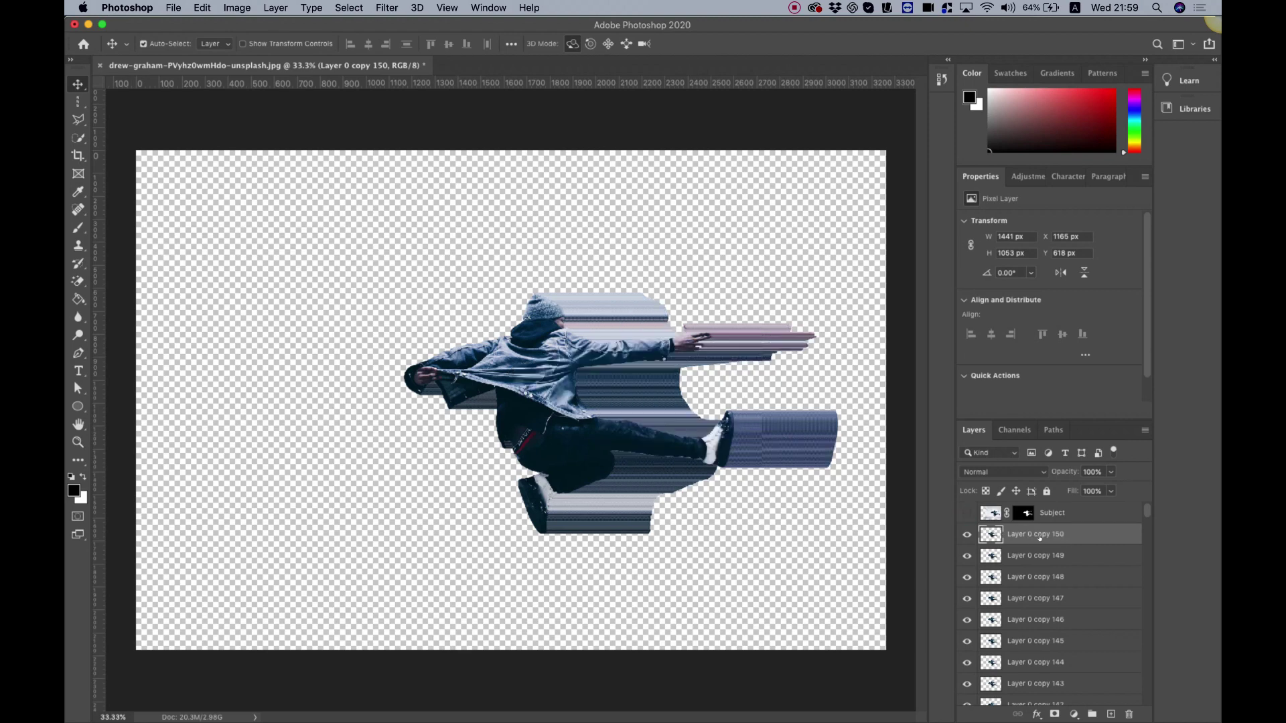
pyautogui.scroll(-20, 1044, 539)
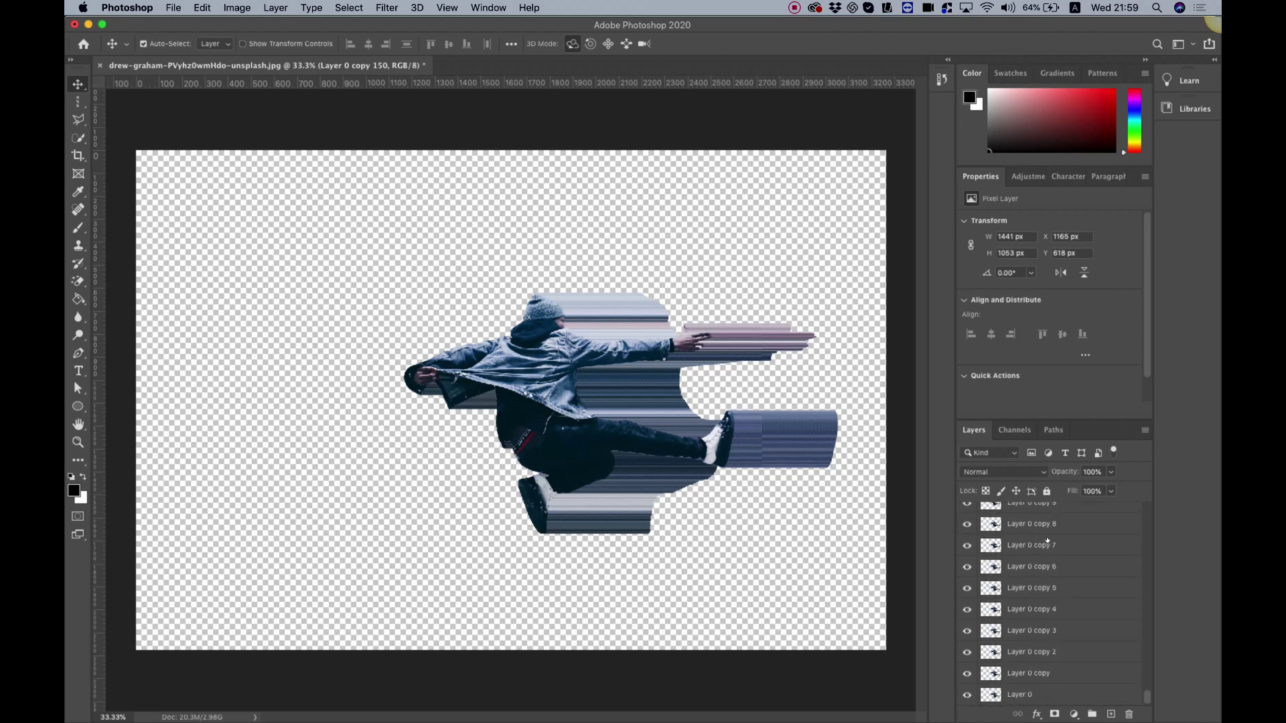
pyautogui.keyDown('shift'); pyautogui.click(1018, 695); pyautogui.keyUp('shift')
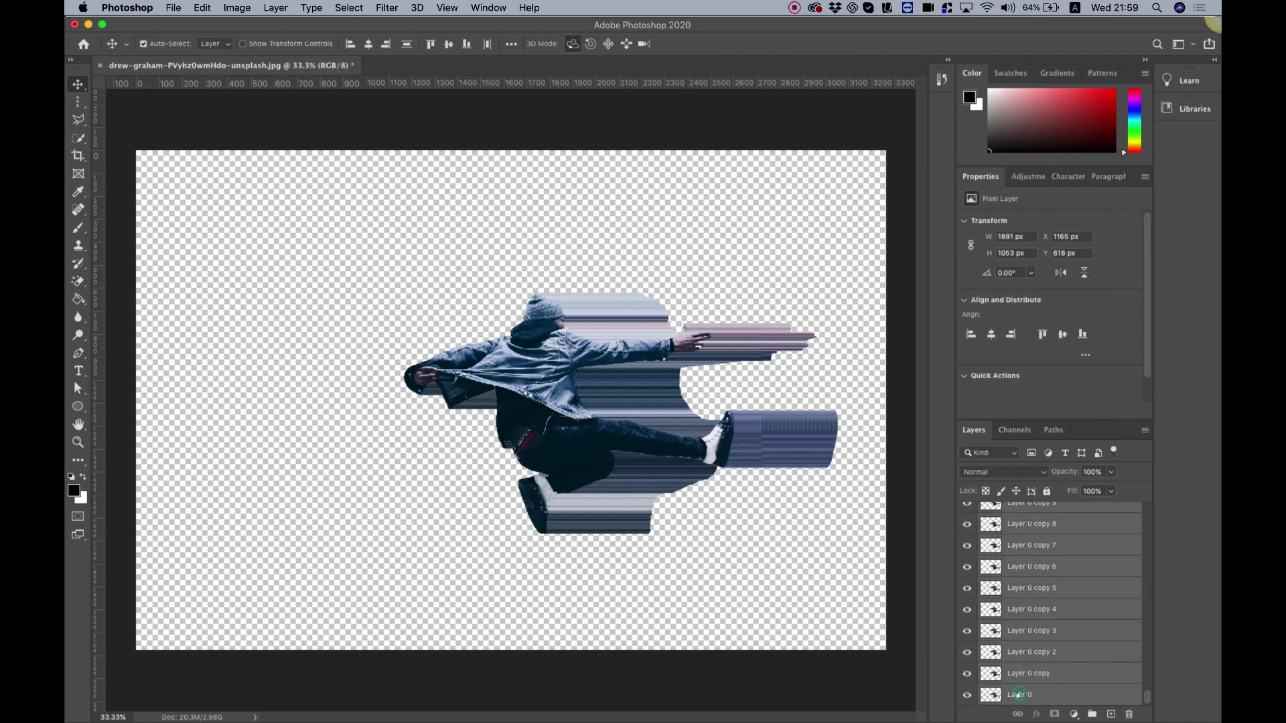
pyautogui.rightClick(1068, 592)
pyautogui.click(981, 531)
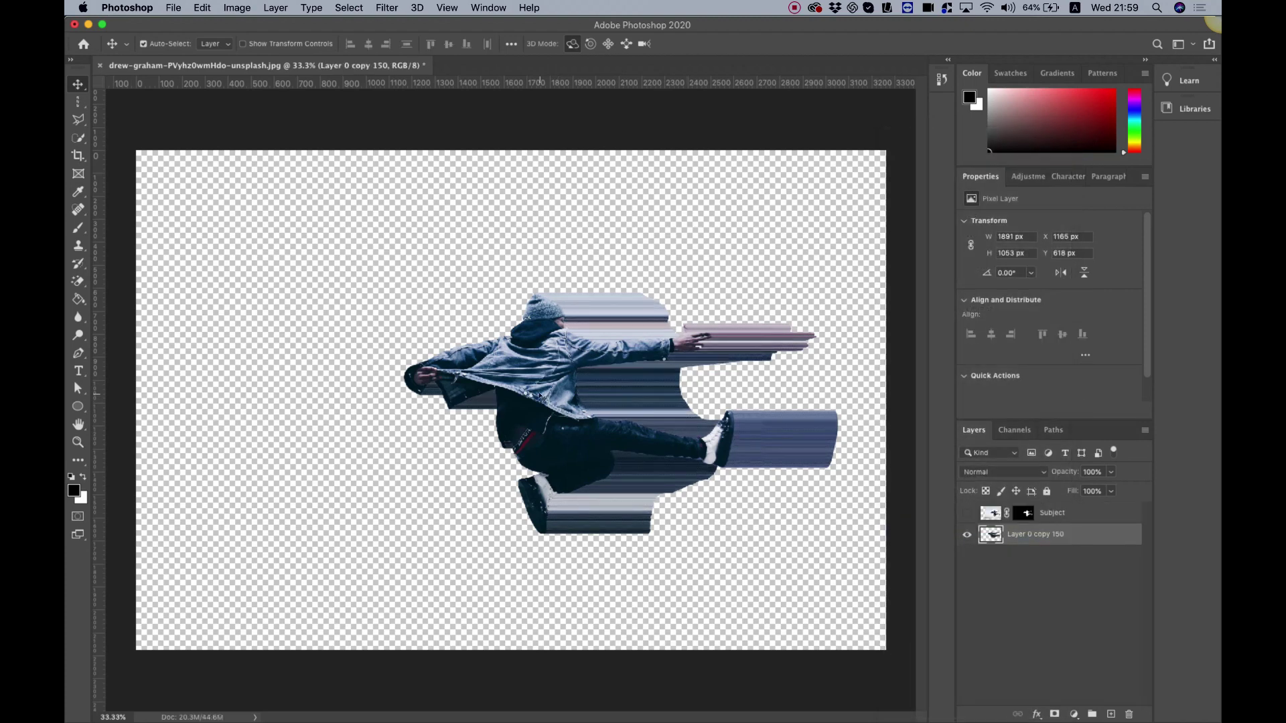
# Place a vertical guide through the stretched streaks behind the torso, at about 2150 px on the horizontal ruler
pyautogui.press('super+equal')
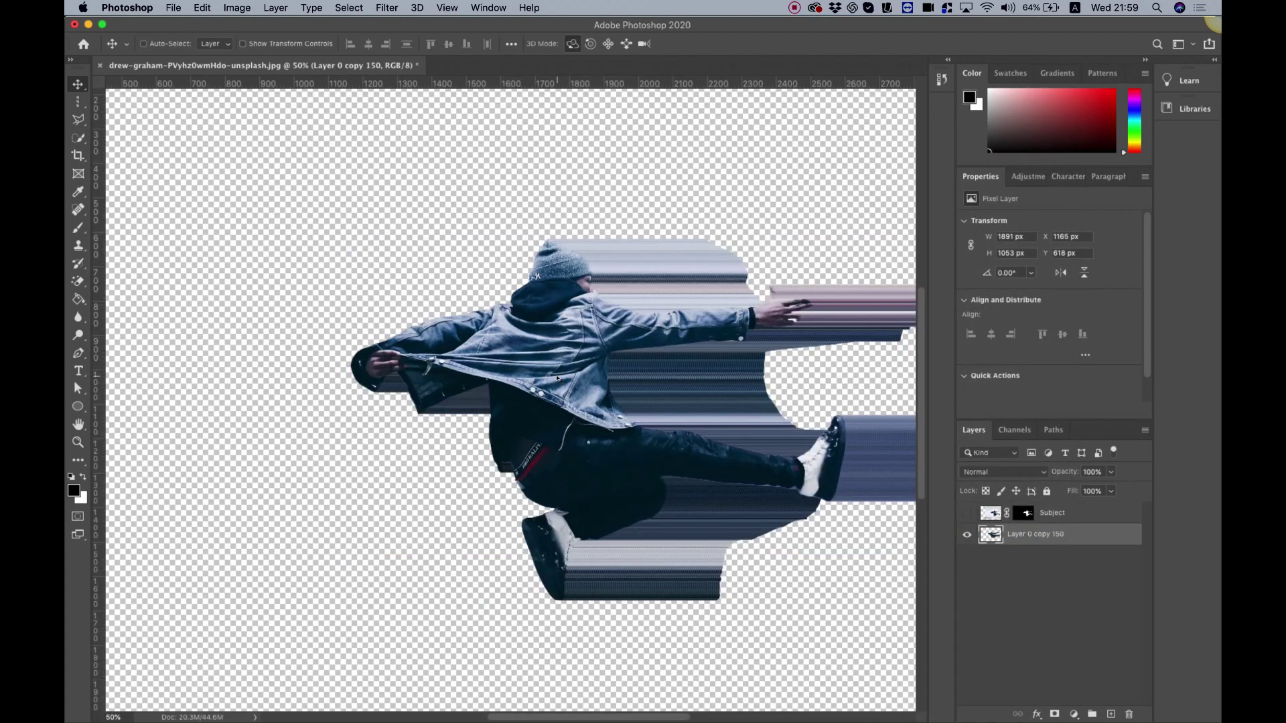
pyautogui.hscroll(5, 670, 415)
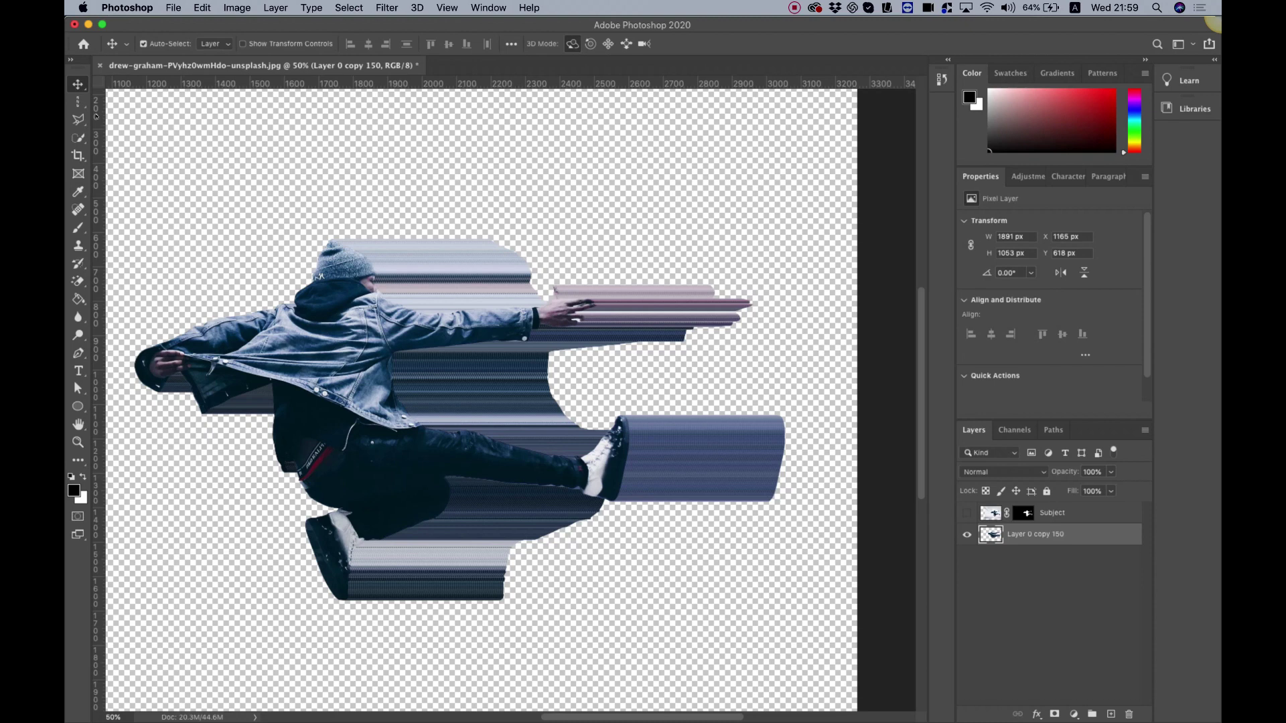
pyautogui.press('super')
pyautogui.press('super+r')
pyautogui.press('super+r')
pyautogui.press('super+r')
pyautogui.press('super+r')
pyautogui.moveTo(98, 164); pyautogui.dragTo(474, 267)
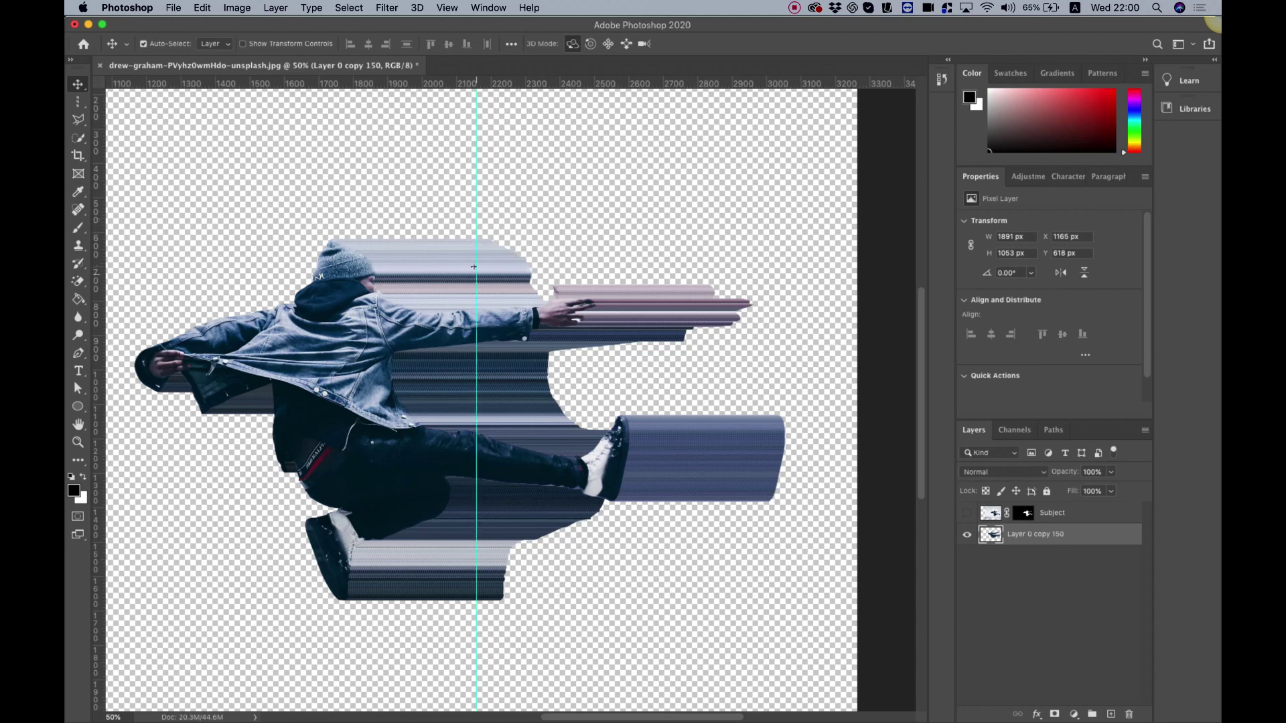
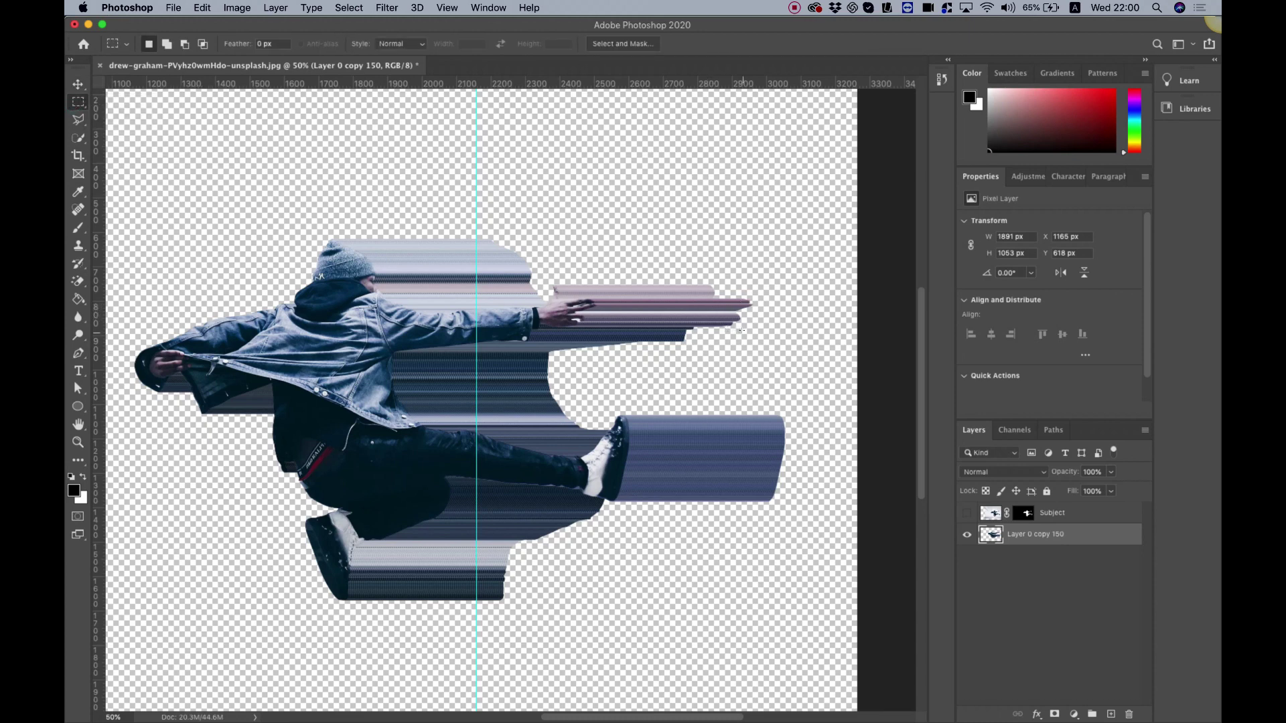
# Select the streaks beyond the outstretched hand with a rectangular marquee about 427 × 215 px and move them left over the forearm
pyautogui.moveTo(761, 343)
pyautogui.mouseDown()
pyautogui.moveTo(593, 265)
pyautogui.moveTo(713, 343)
pyautogui.moveTo(750, 346)
pyautogui.mouseUp()
pyautogui.click(601, 270)
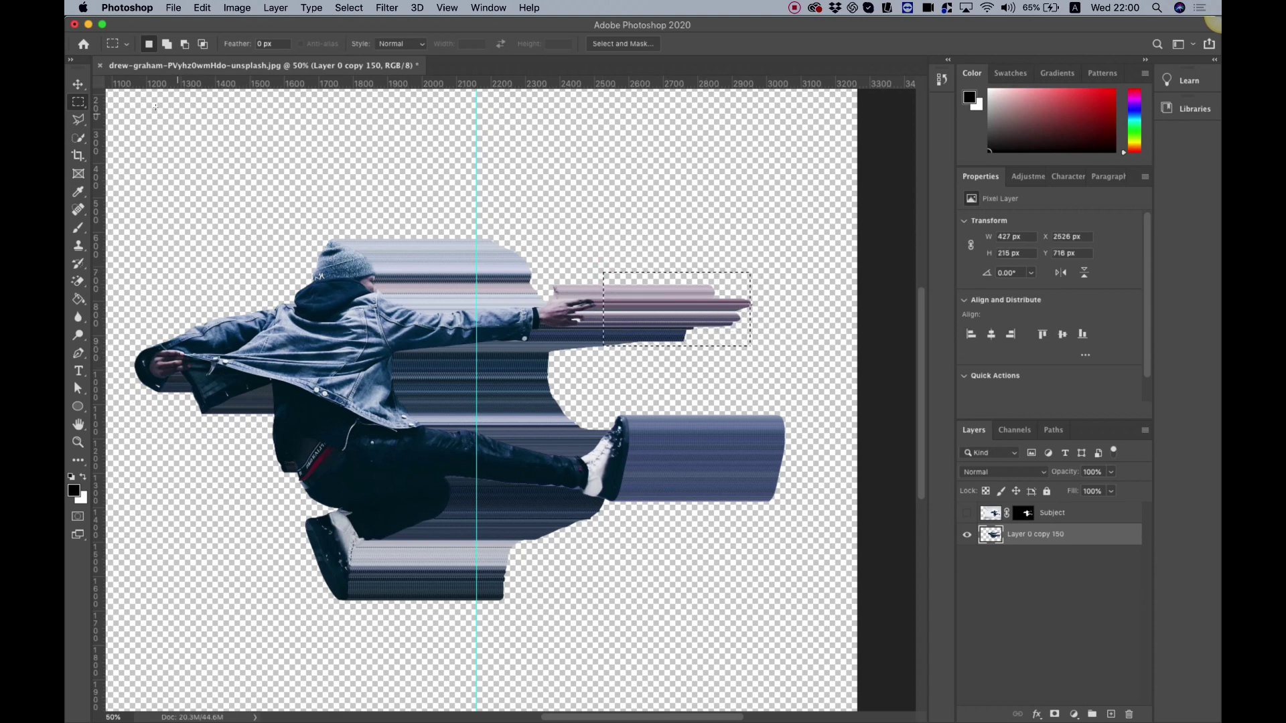
pyautogui.press('v')
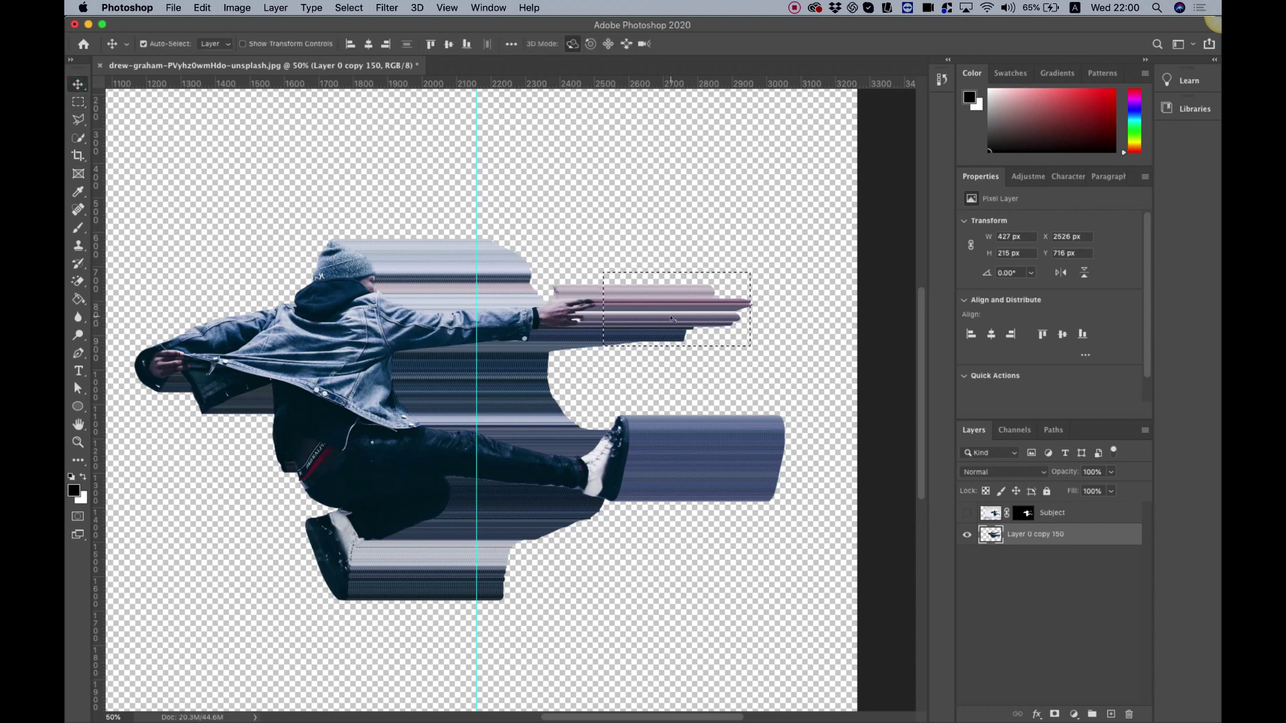
pyautogui.moveTo(672, 319); pyautogui.dragTo(492, 316)
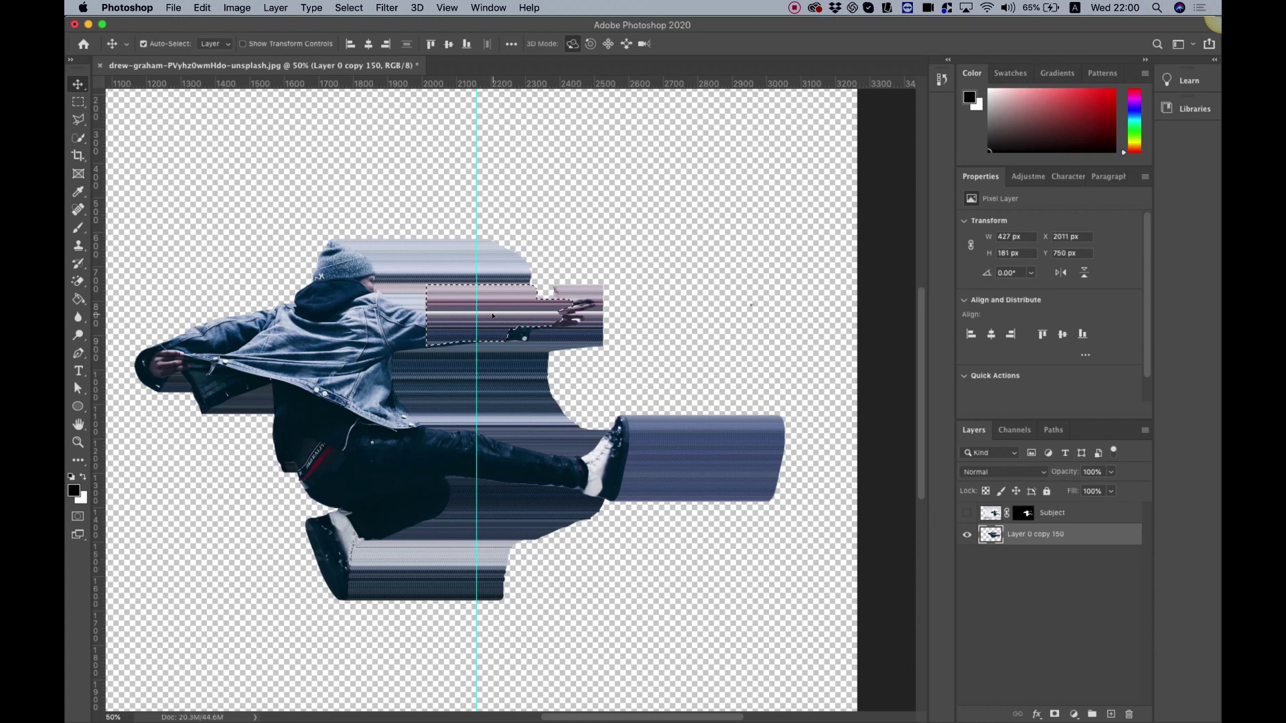
# Select the blue streaks beyond the raised shoe with a rectangular marquee about 452 × 325 px
pyautogui.click(78, 102)
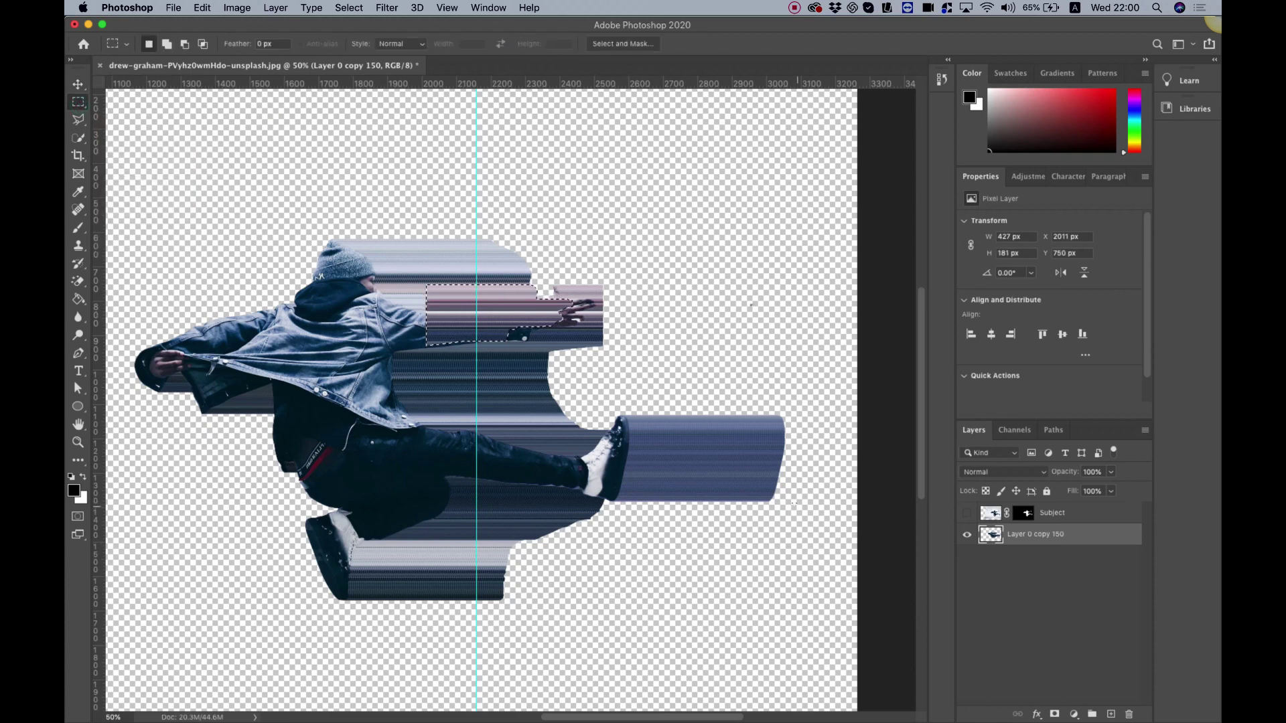
pyautogui.moveTo(800, 508); pyautogui.dragTo(640, 392)
pyautogui.click(79, 84)
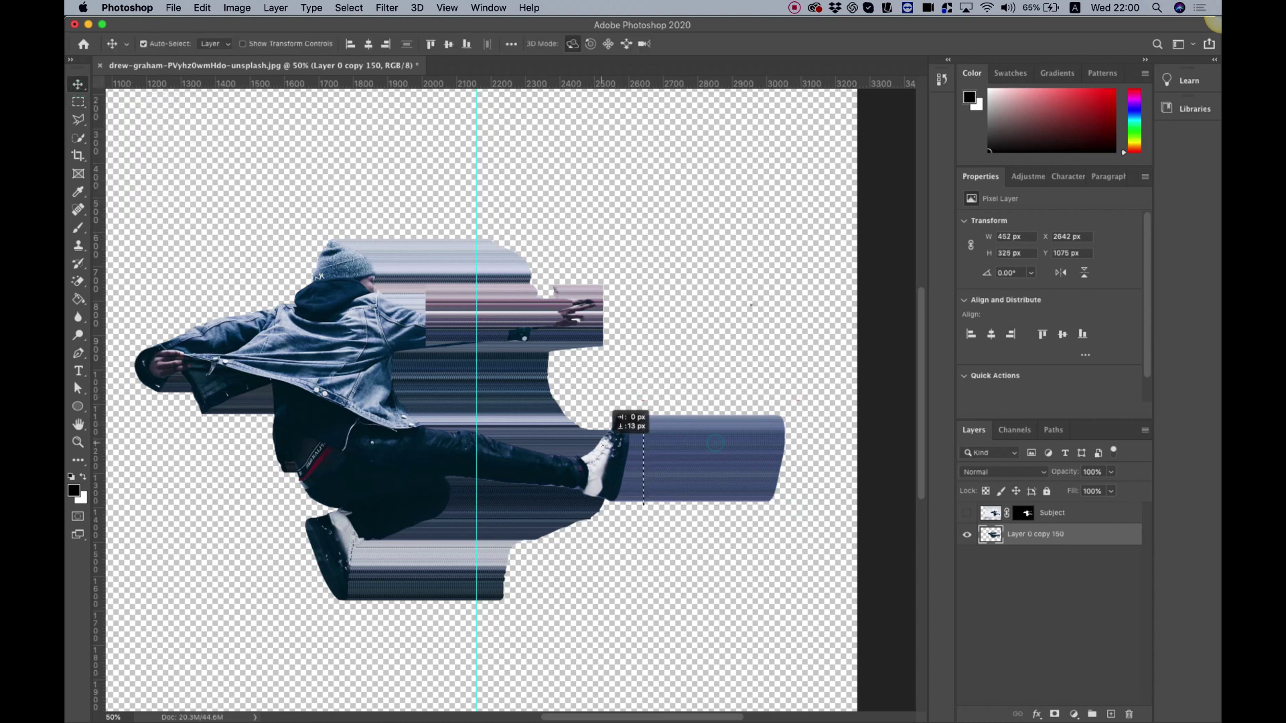
pyautogui.click(743, 471)
pyautogui.moveTo(743, 470); pyautogui.dragTo(745, 459)
pyautogui.press('super+z')
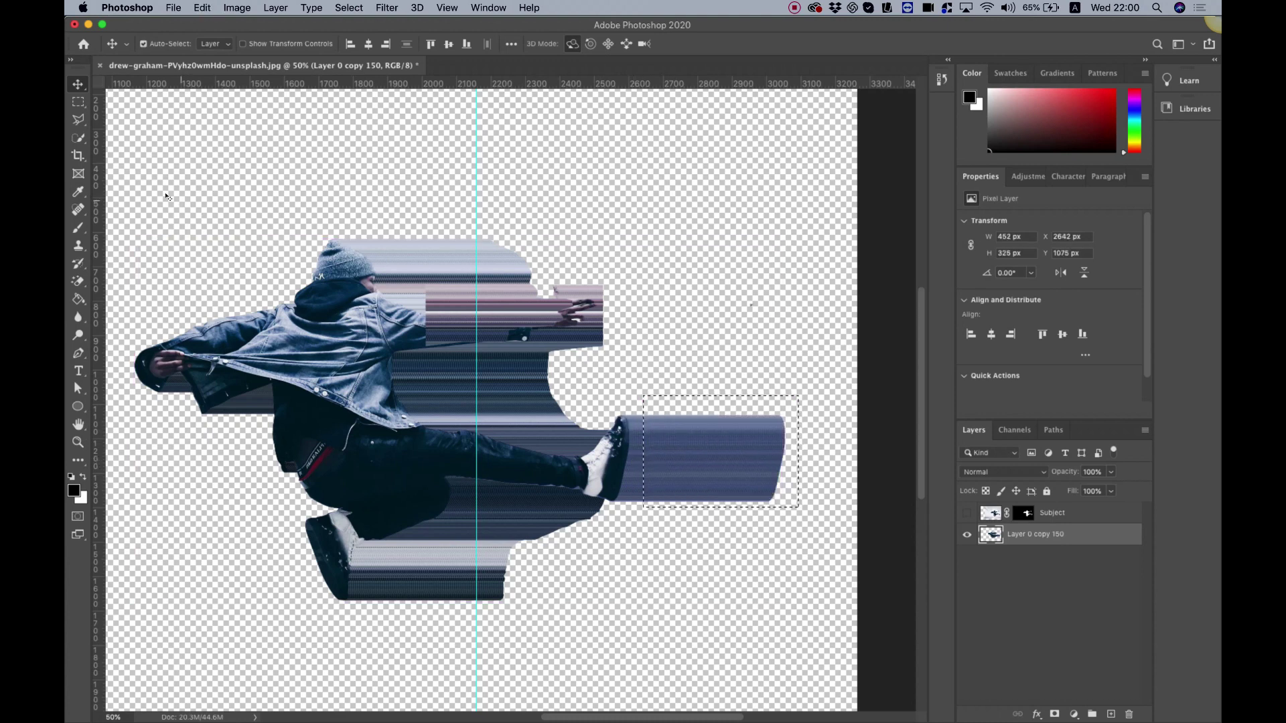
# Move the selected blue streaks left over the outstretched leg, so they cross the vertical guide, and clear the selection
pyautogui.press('m')
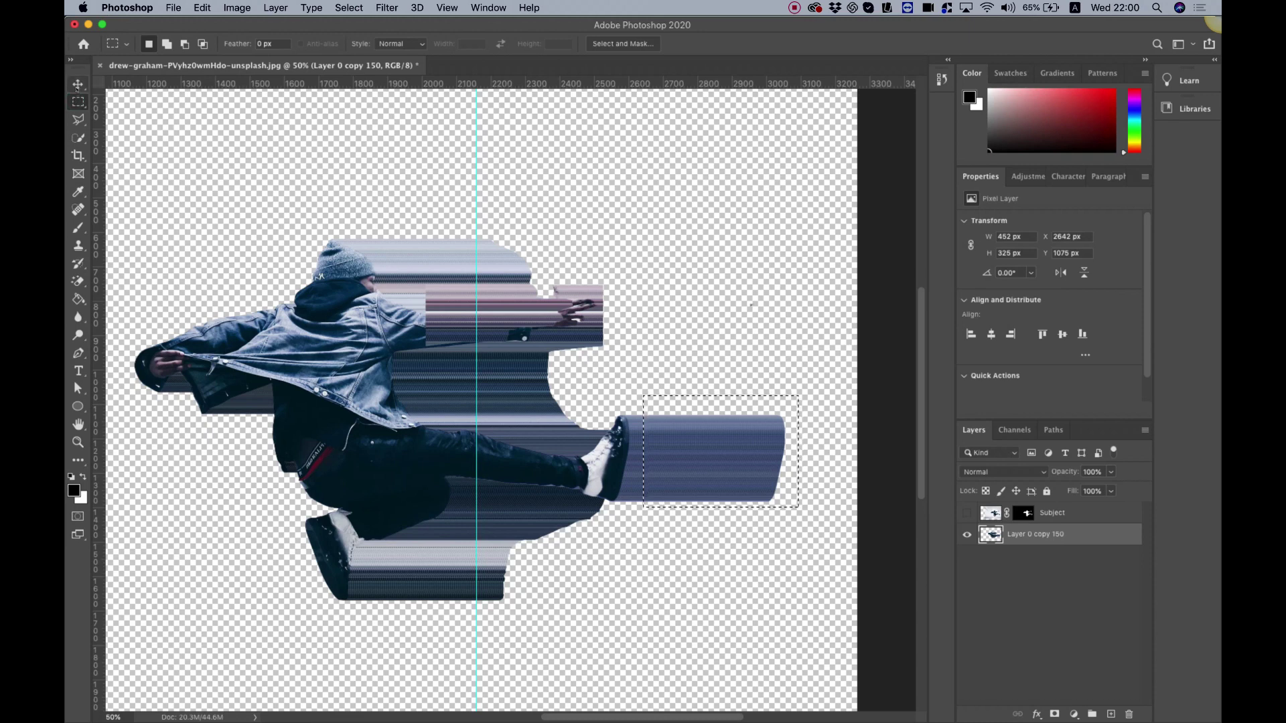
pyautogui.click(77, 88)
pyautogui.moveTo(702, 458); pyautogui.dragTo(506, 457)
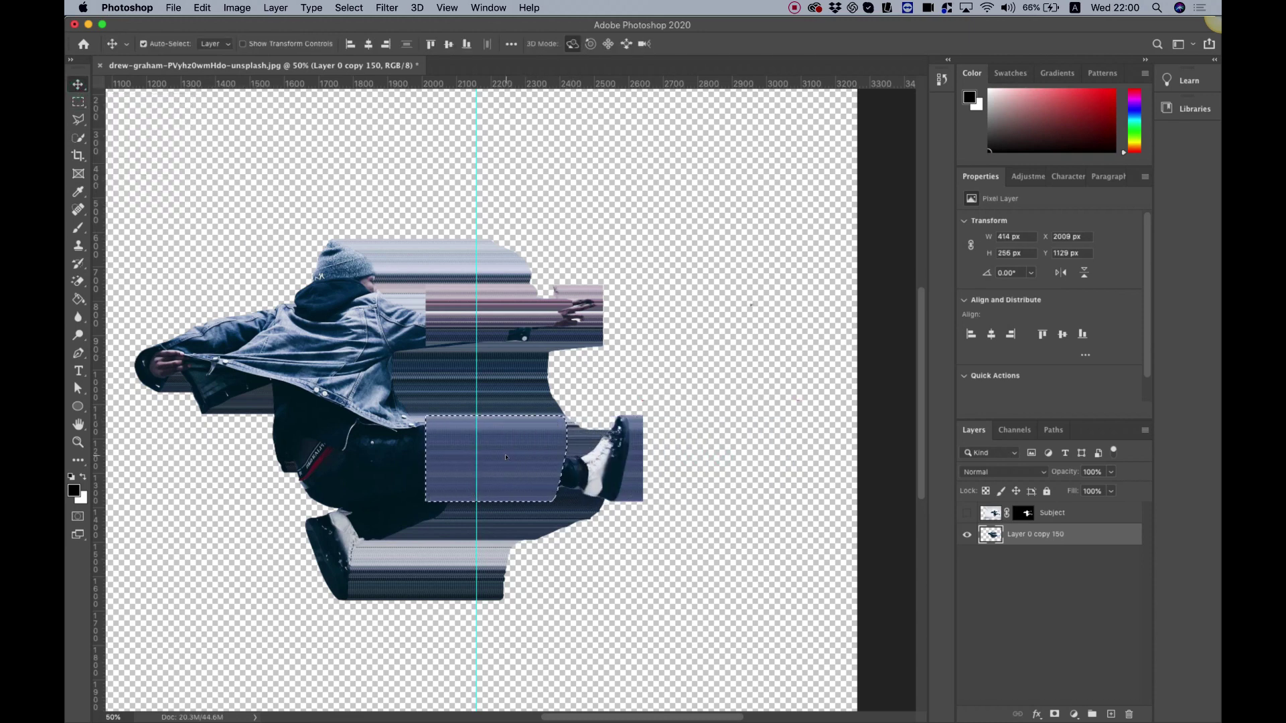
pyautogui.click(77, 102)
pyautogui.click(712, 192)
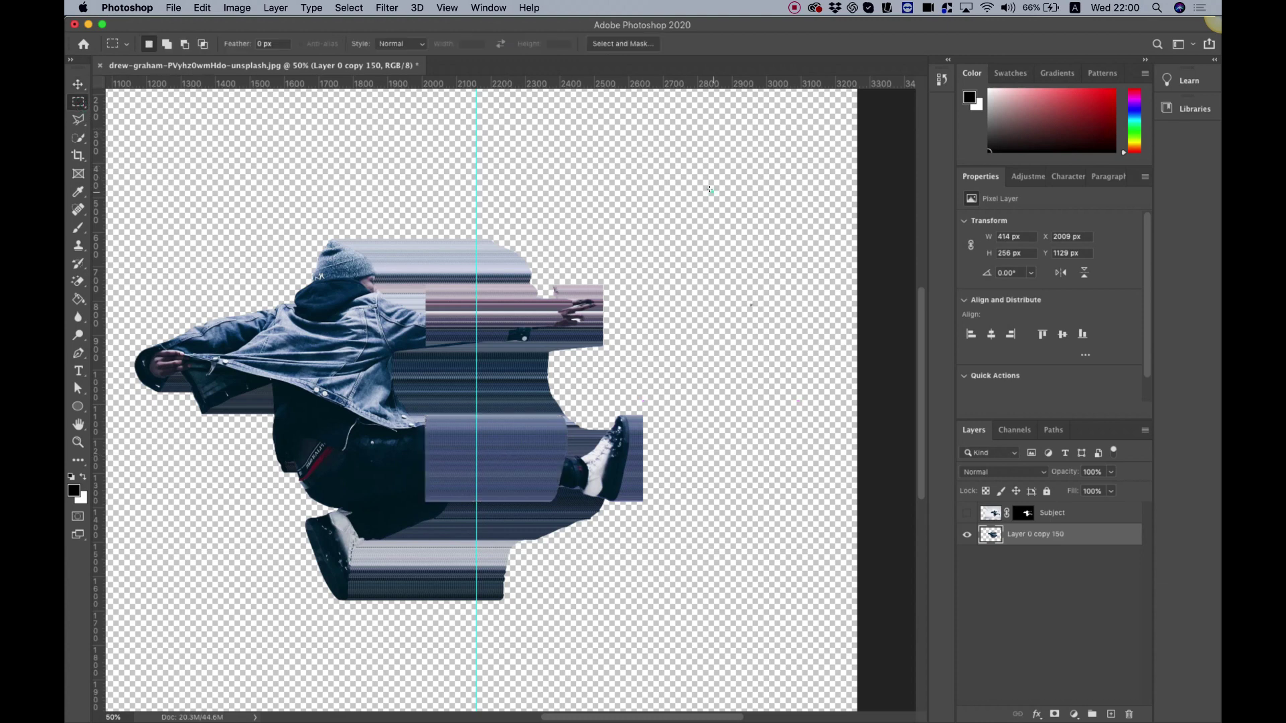
# Delete everything on the merged layer except a one-pixel column along the vertical guide, using the Single Column Marquee and an inverted selection
pyautogui.rightClick(78, 102)
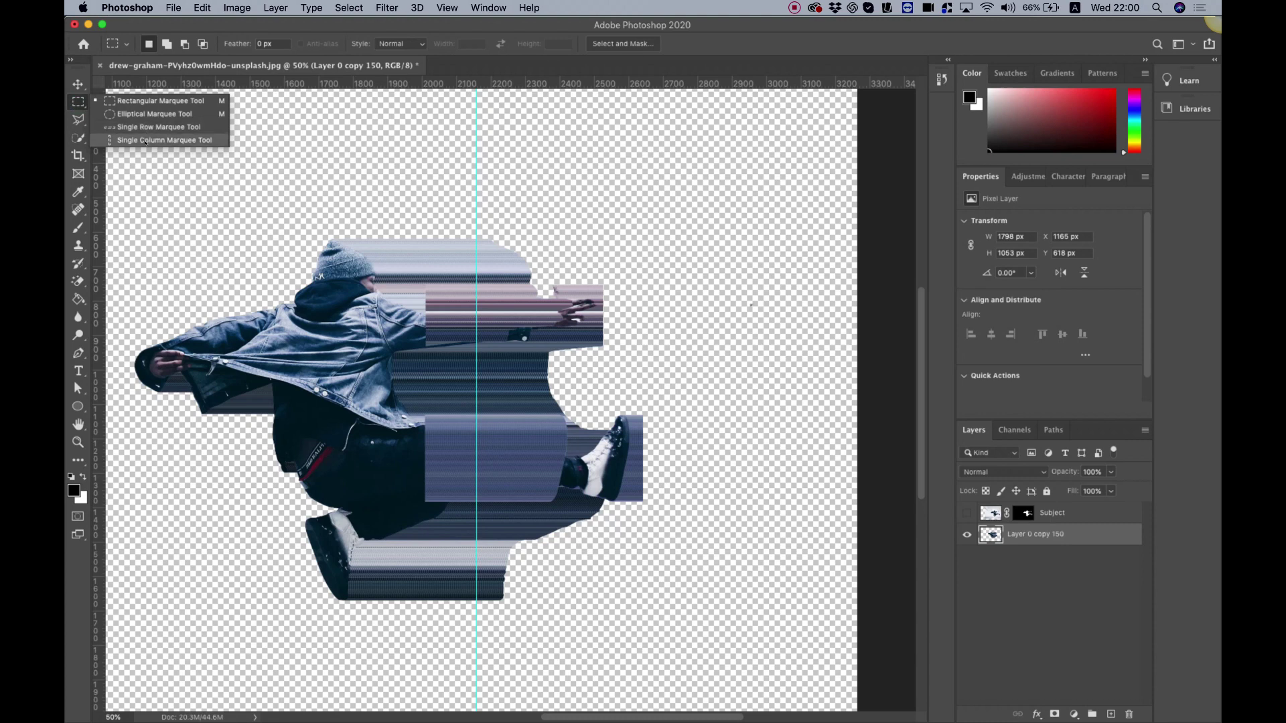
pyautogui.click(142, 140)
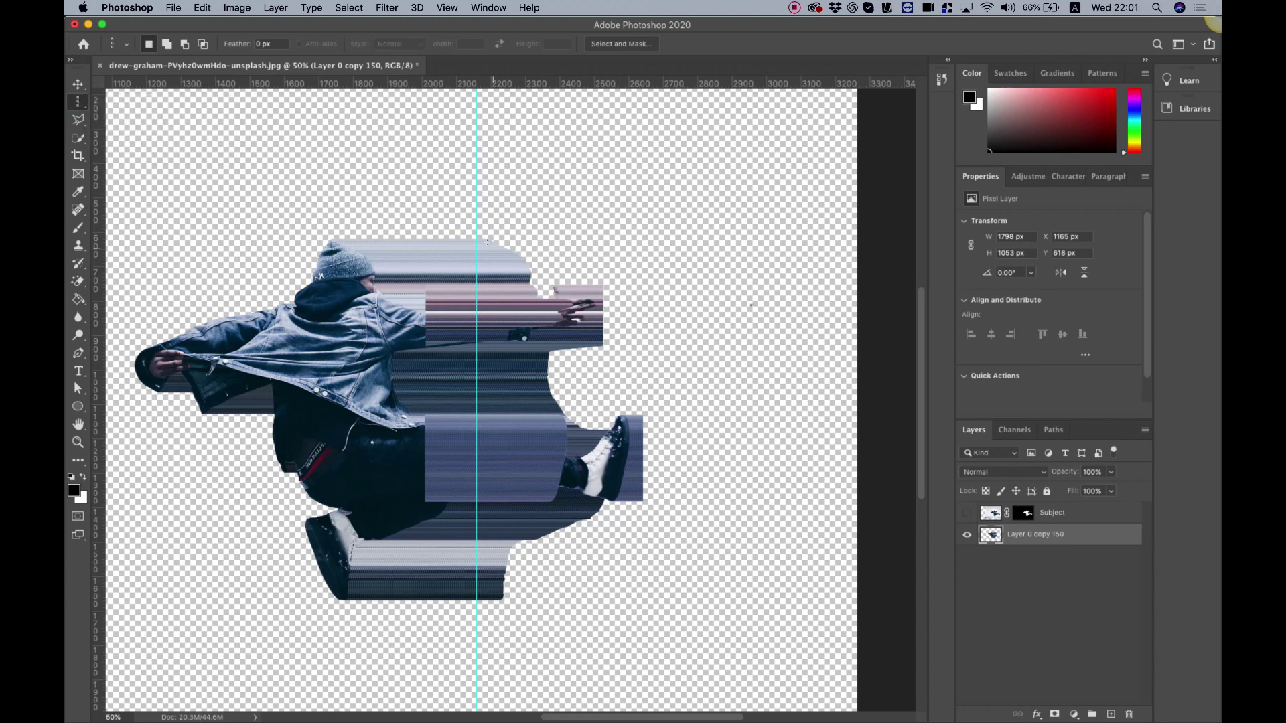
pyautogui.click(474, 230)
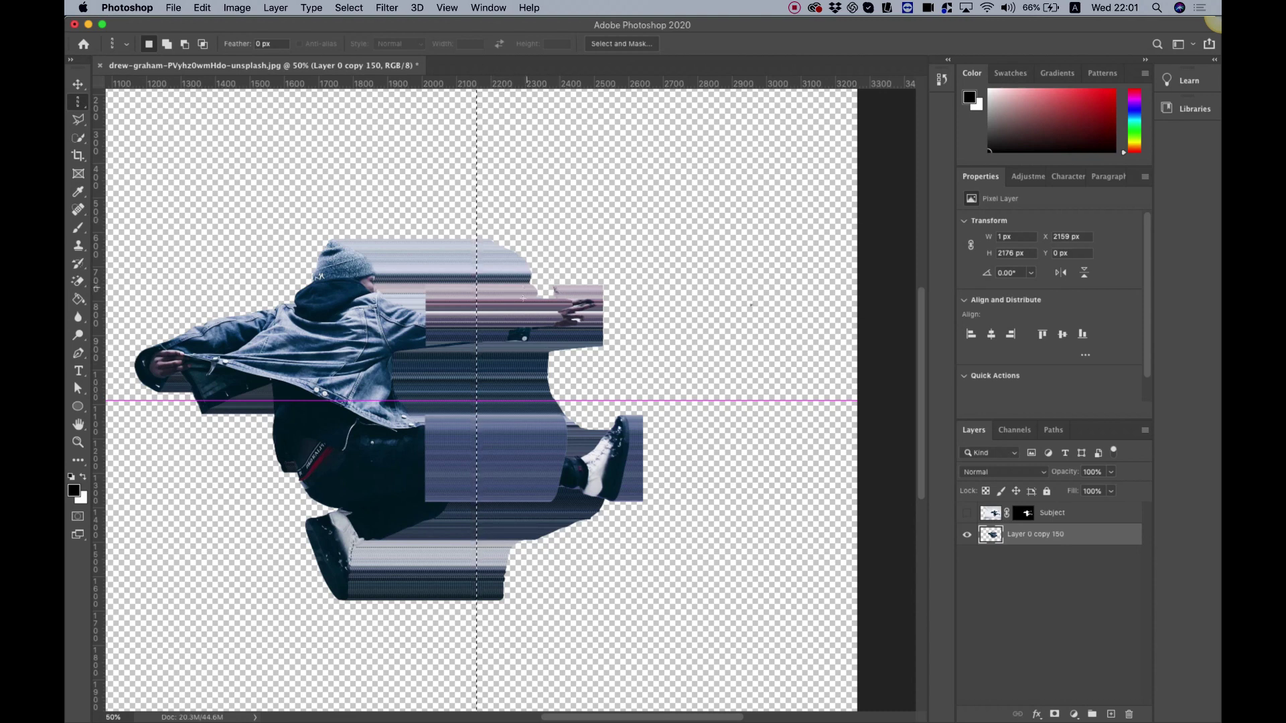
pyautogui.rightClick(546, 293)
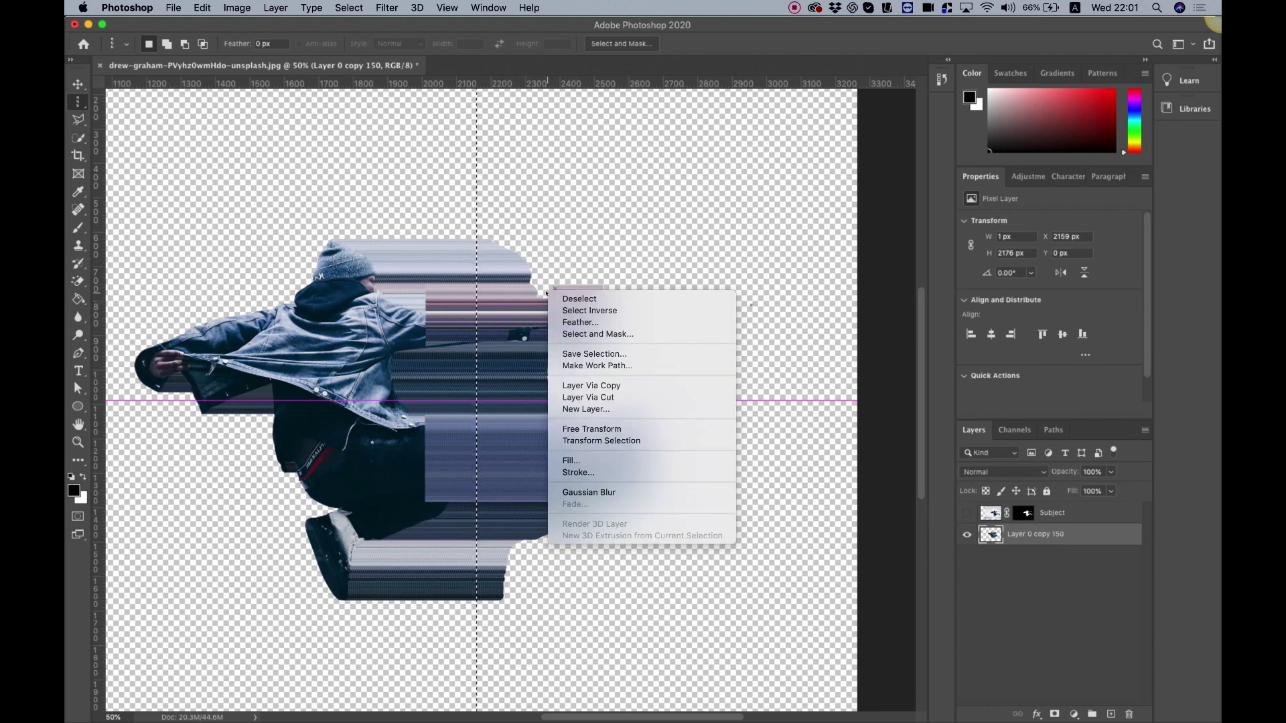
pyautogui.click(577, 310)
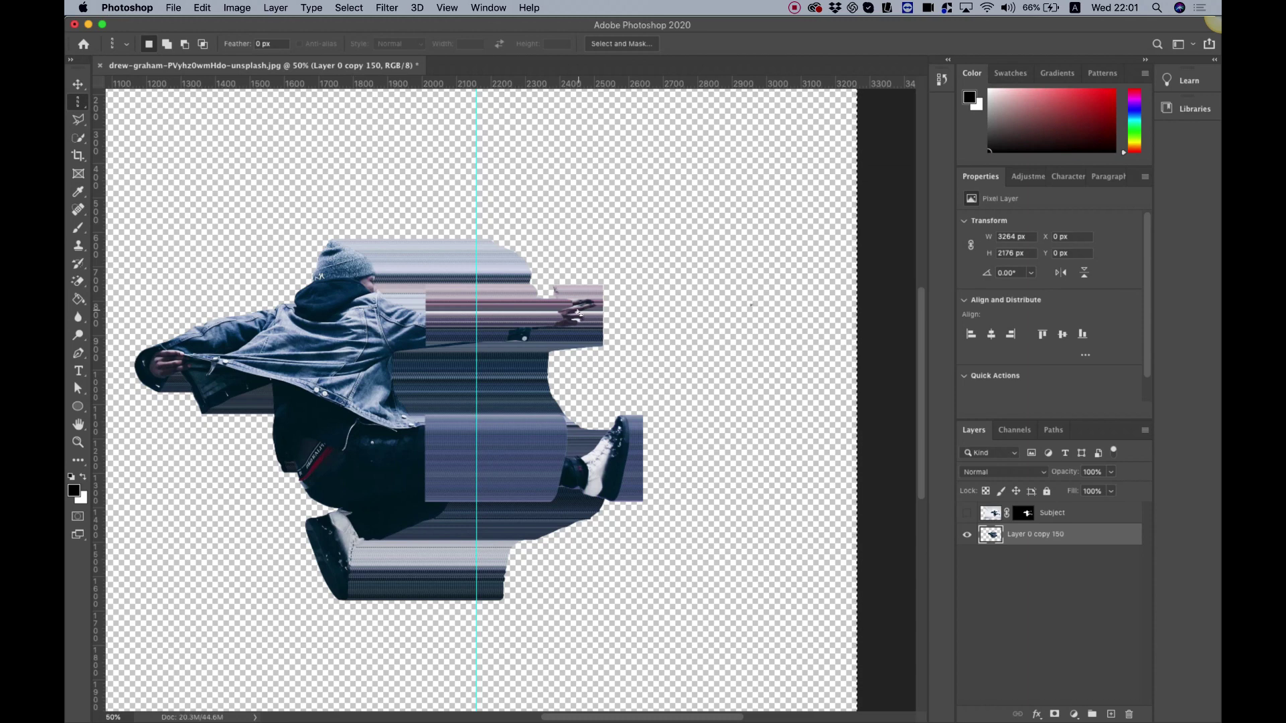
pyautogui.press('Delete')
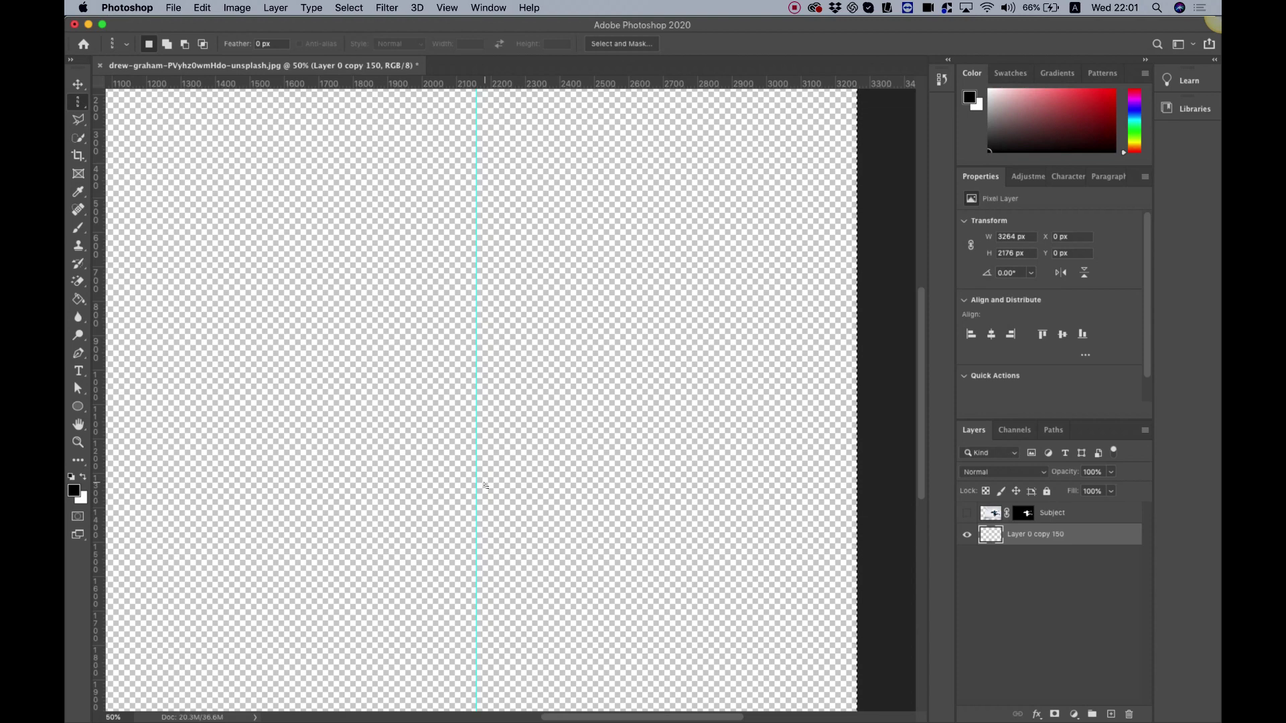
# Invert the selection back to the pixel column and stretch it horizontally with Free Transform to about 1791 px wide
pyautogui.press('super+shift+i')
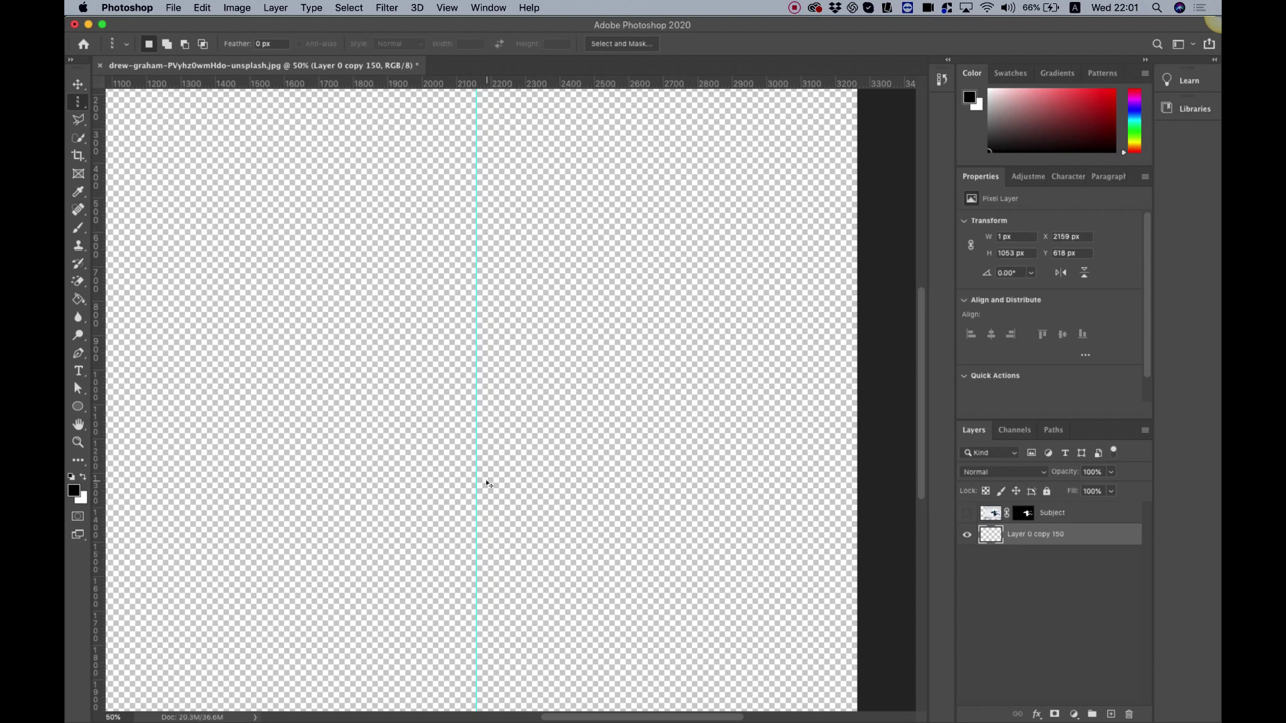
pyautogui.press('super+t')
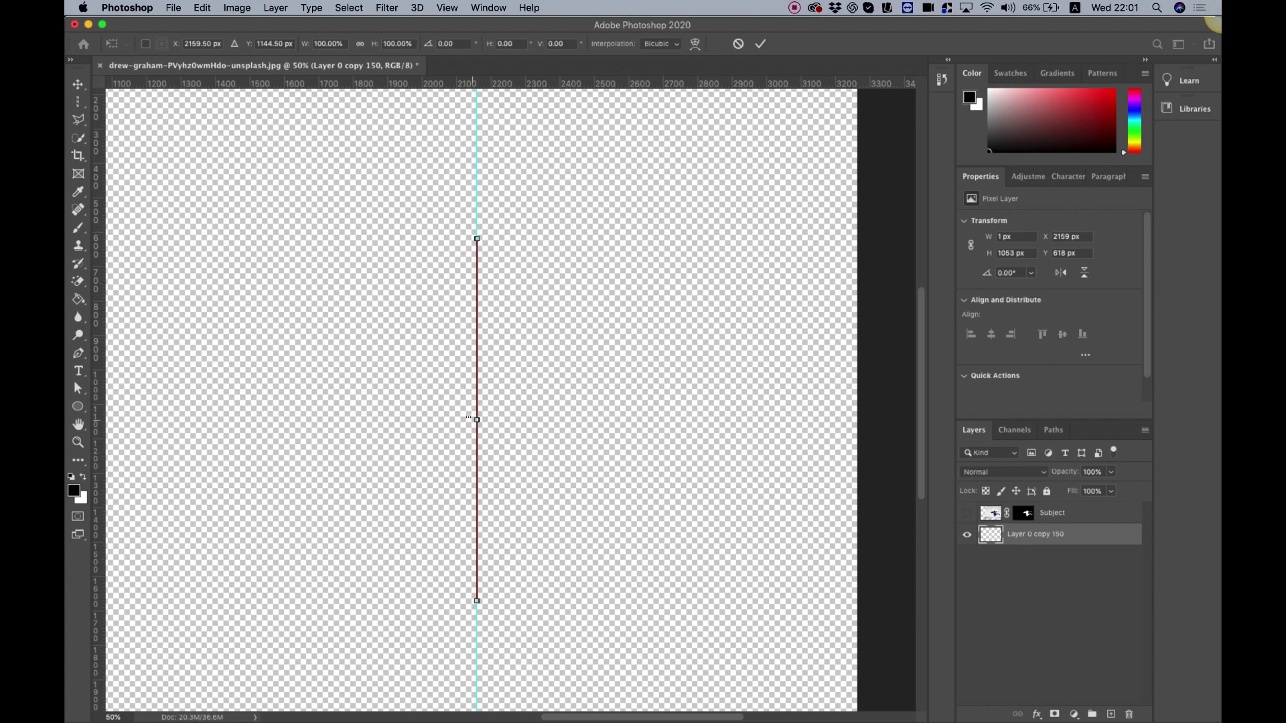
pyautogui.moveTo(469, 419); pyautogui.dragTo(160, 377)
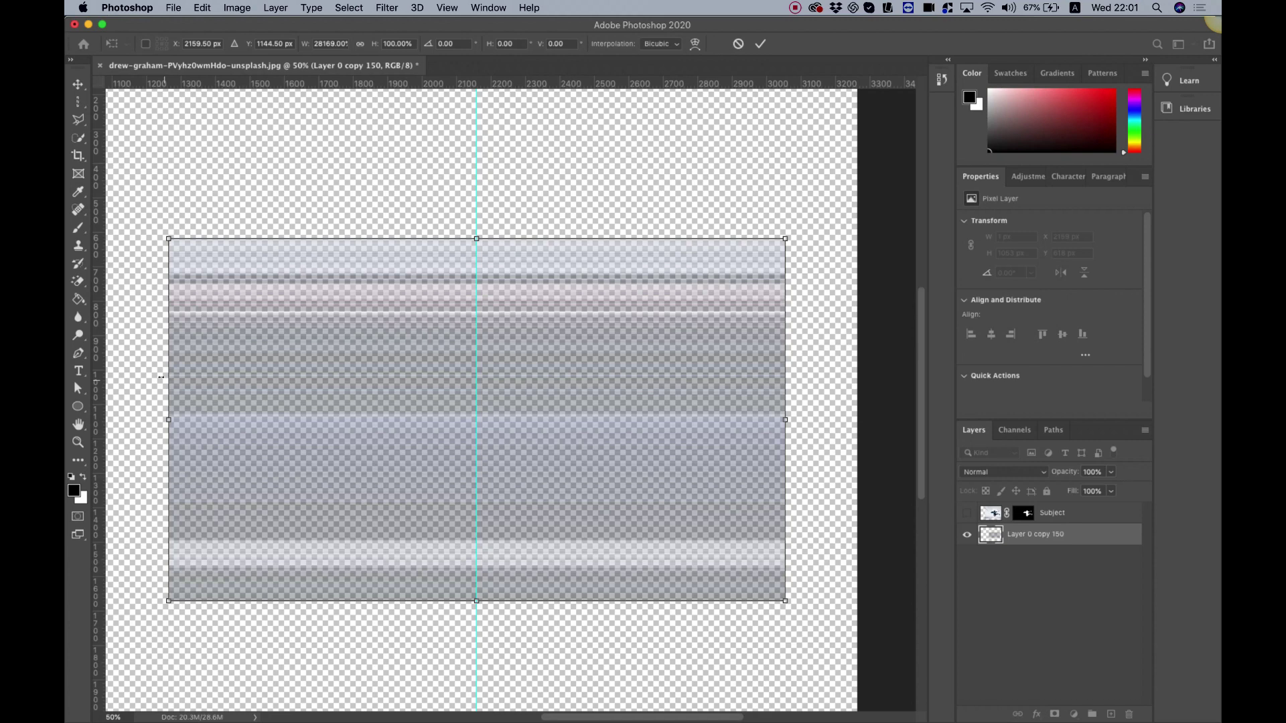
pyautogui.press('Return')
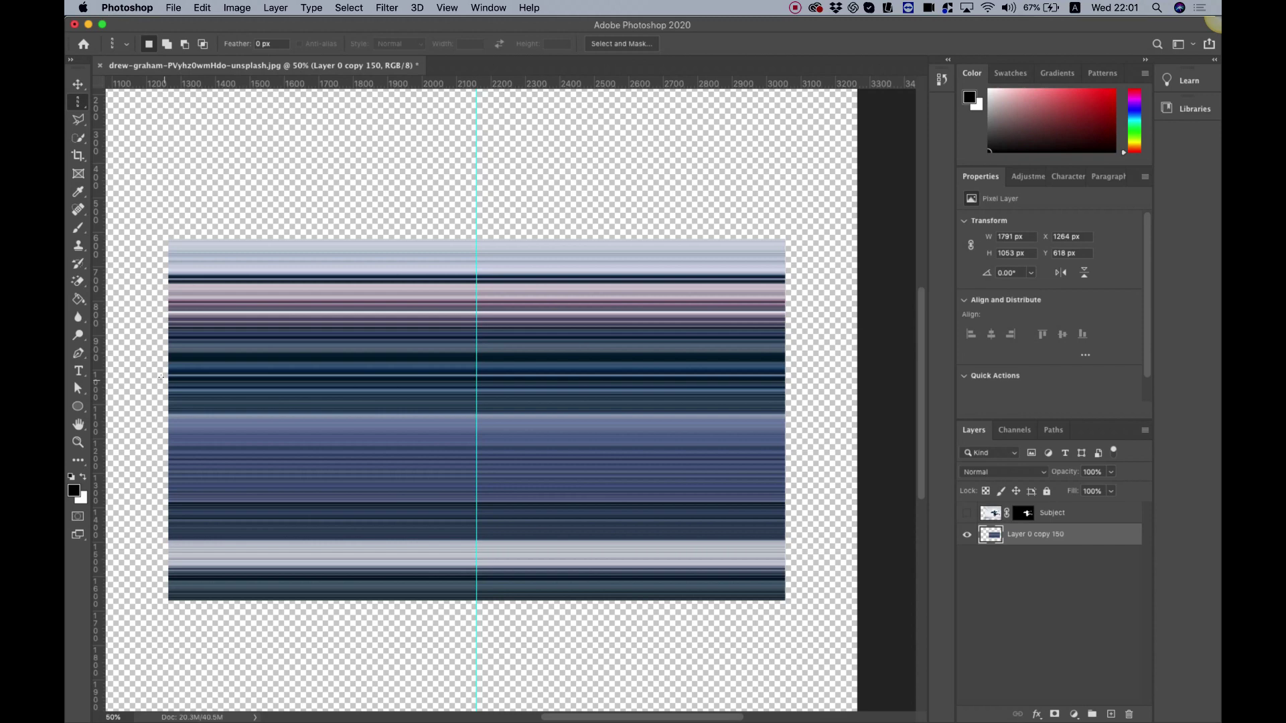
# Show the Subject layer and move the stretched streaks left behind the dancer, to about X 416 px
pyautogui.press('super+minus')
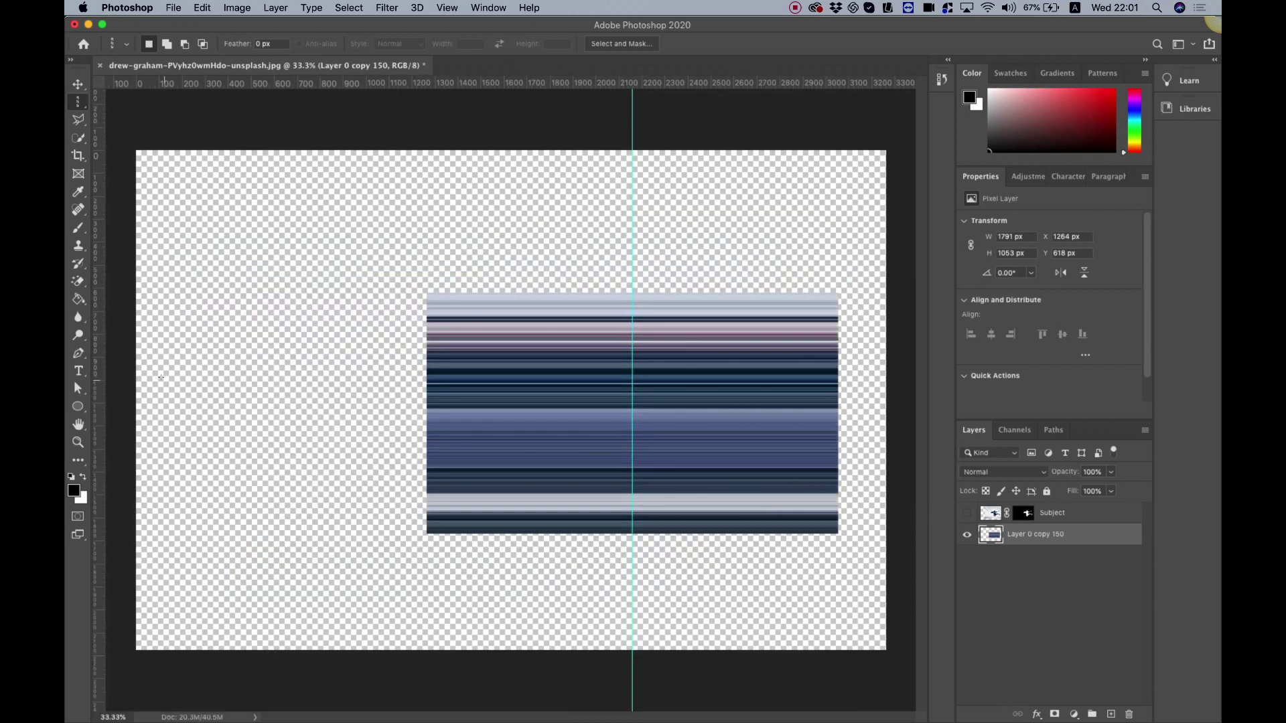
pyautogui.click(966, 513)
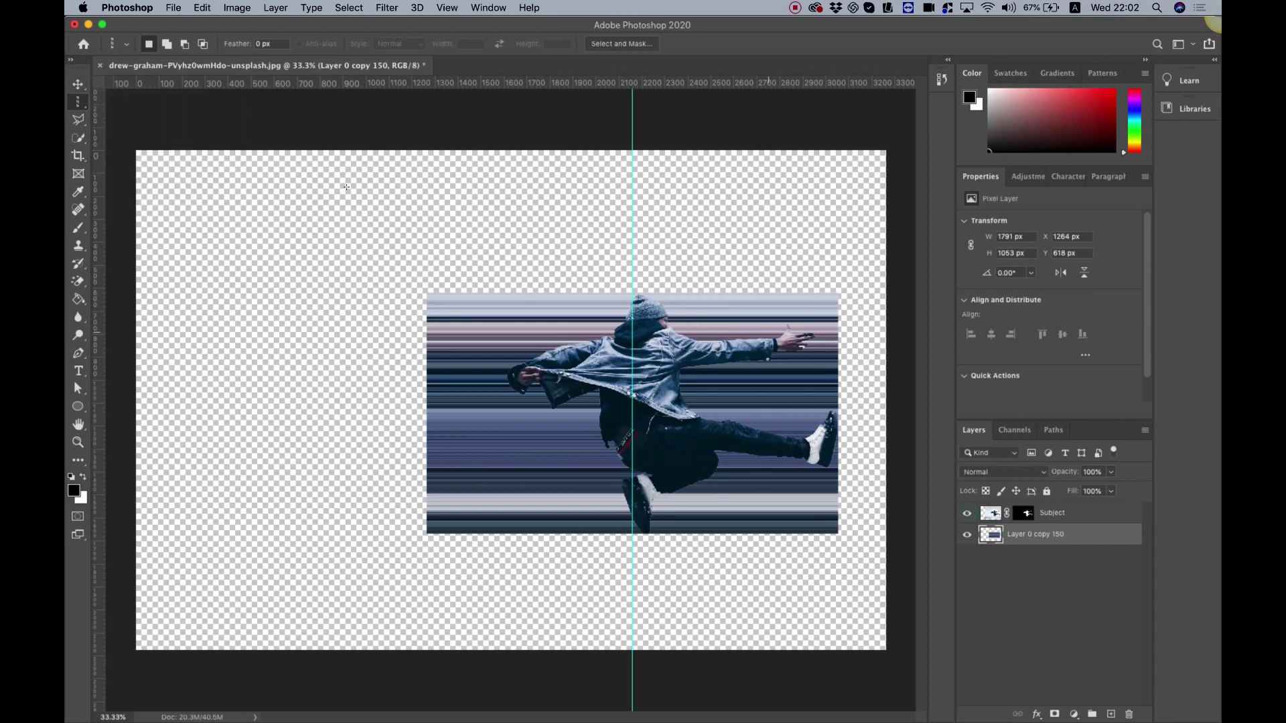
pyautogui.press('v')
pyautogui.moveTo(766, 311); pyautogui.dragTo(595, 315)
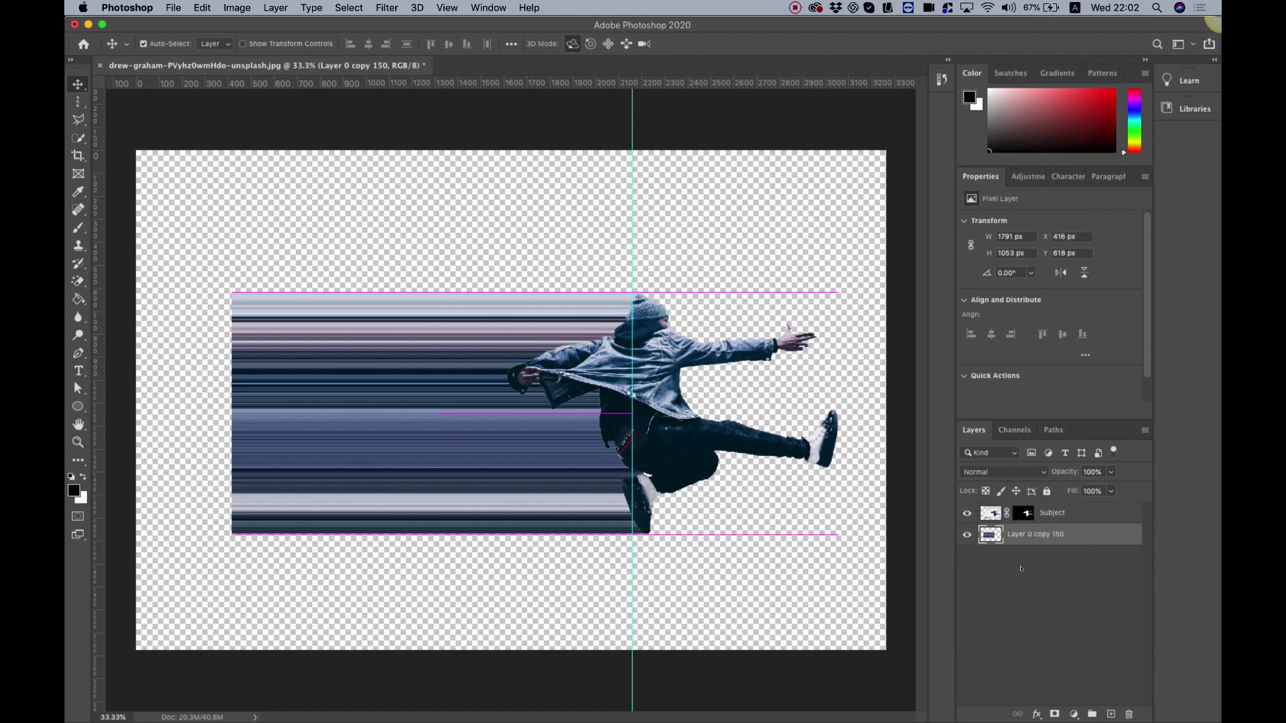
# Rename the streak layer Stretch
pyautogui.doubleClick(1030, 534)
pyautogui.write('Stretch')
pyautogui.press('Return')
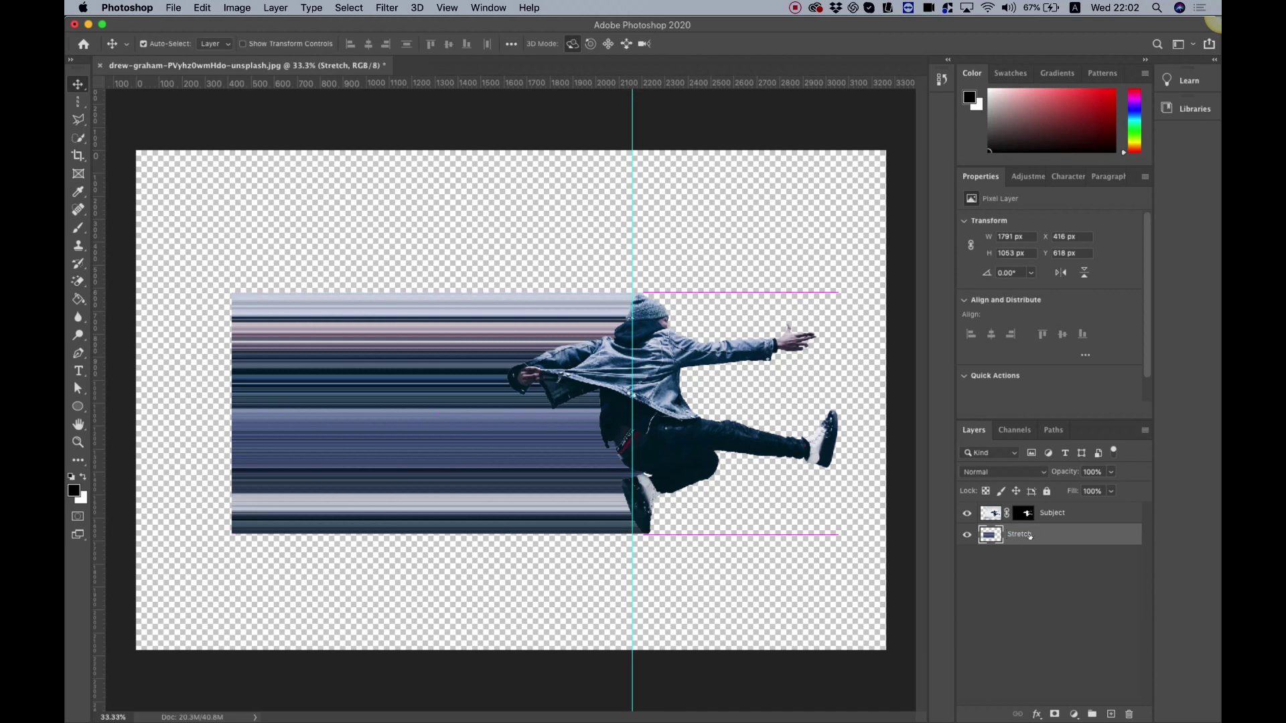
# Add a Gradient Fill layer with the pale blue Cloud preset and Radial style, and place it beneath the Stretch layer
pyautogui.click(1072, 714)
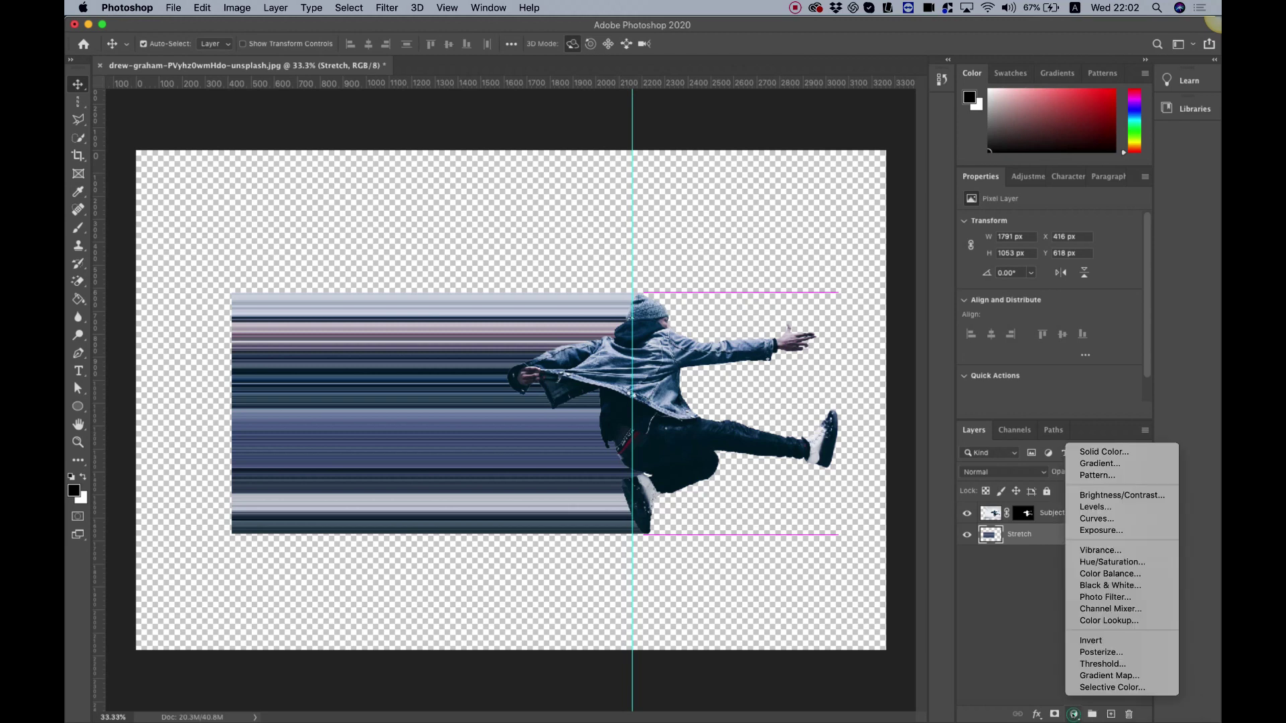
pyautogui.click(1099, 463)
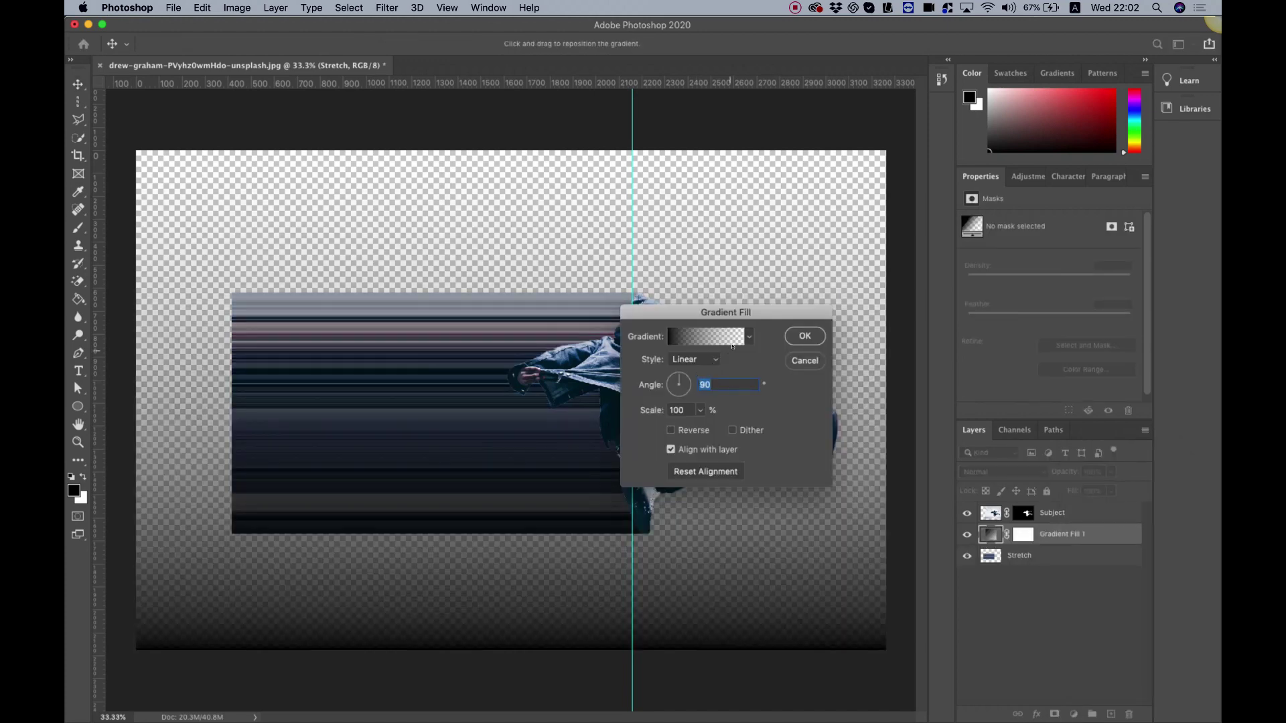
pyautogui.click(750, 337)
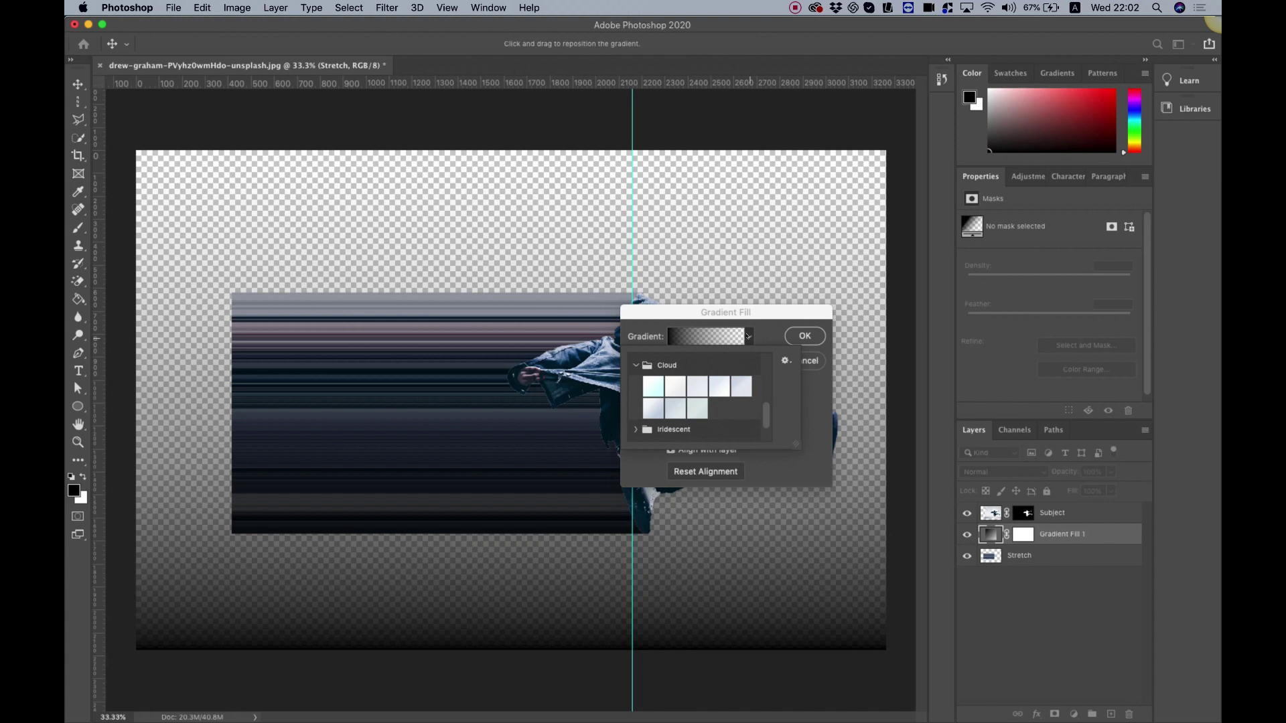
pyautogui.click(654, 407)
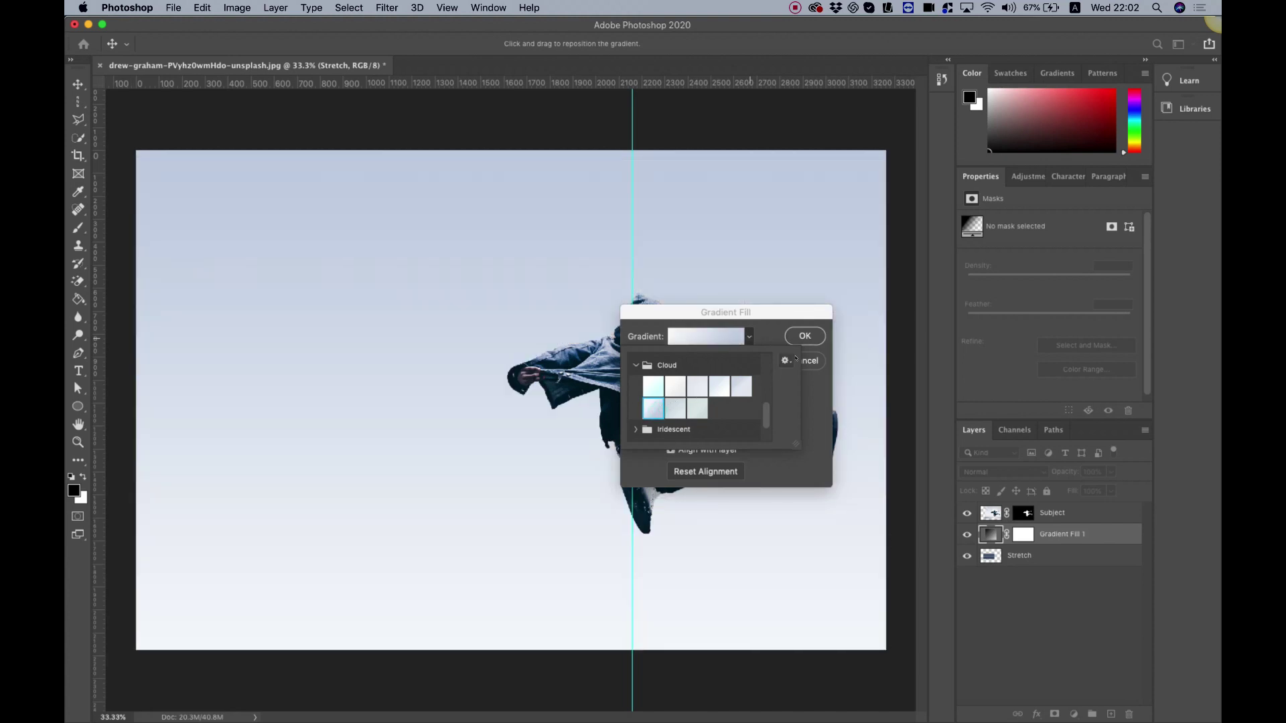
pyautogui.click(756, 338)
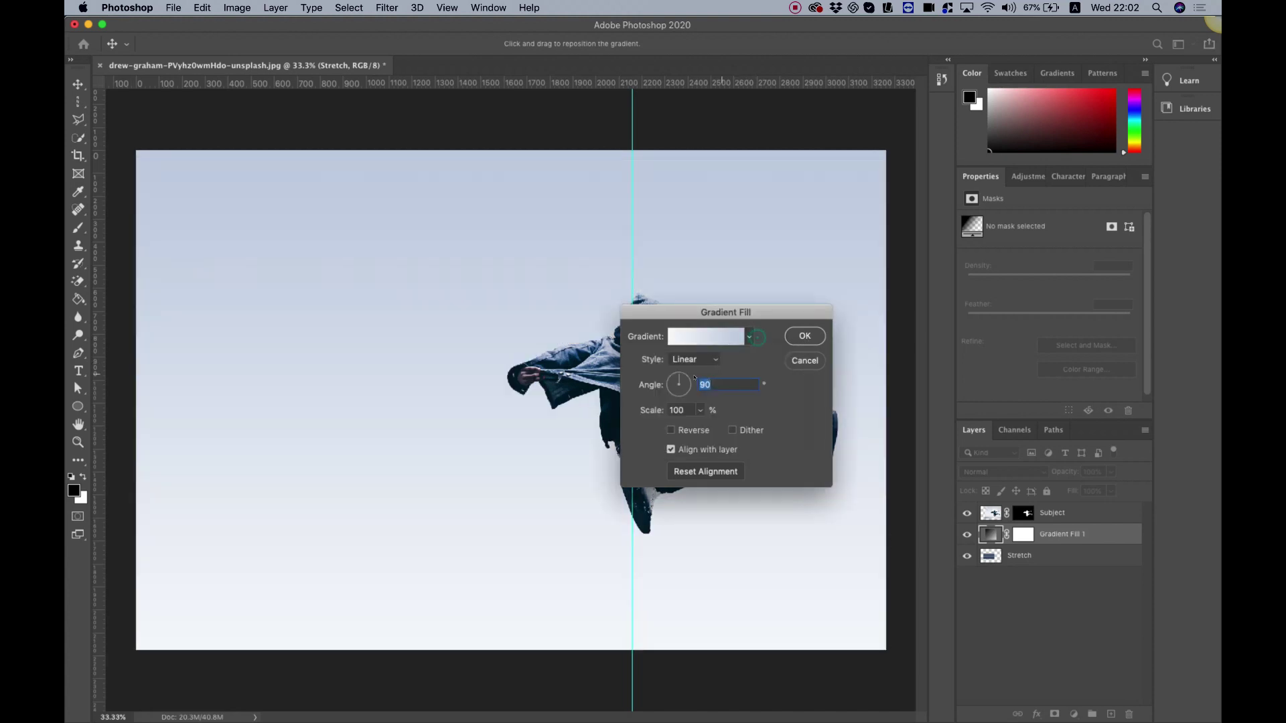
pyautogui.click(679, 362)
pyautogui.click(685, 372)
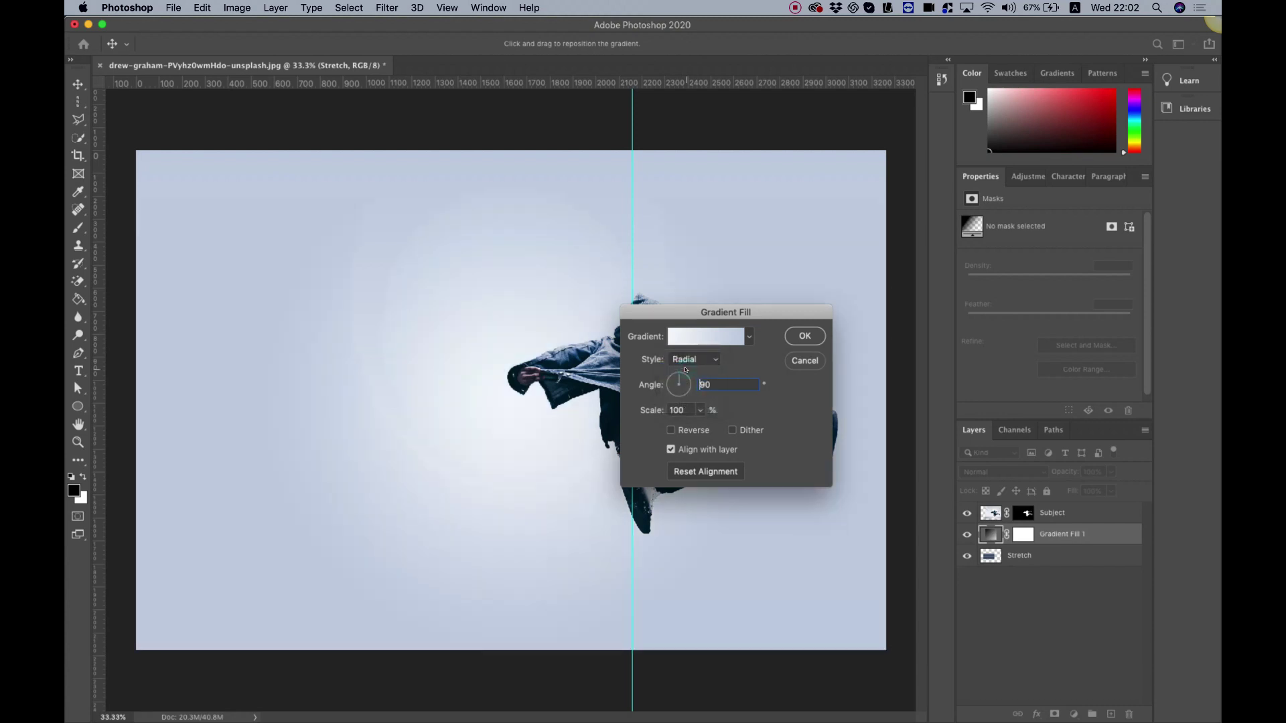
pyautogui.click(807, 335)
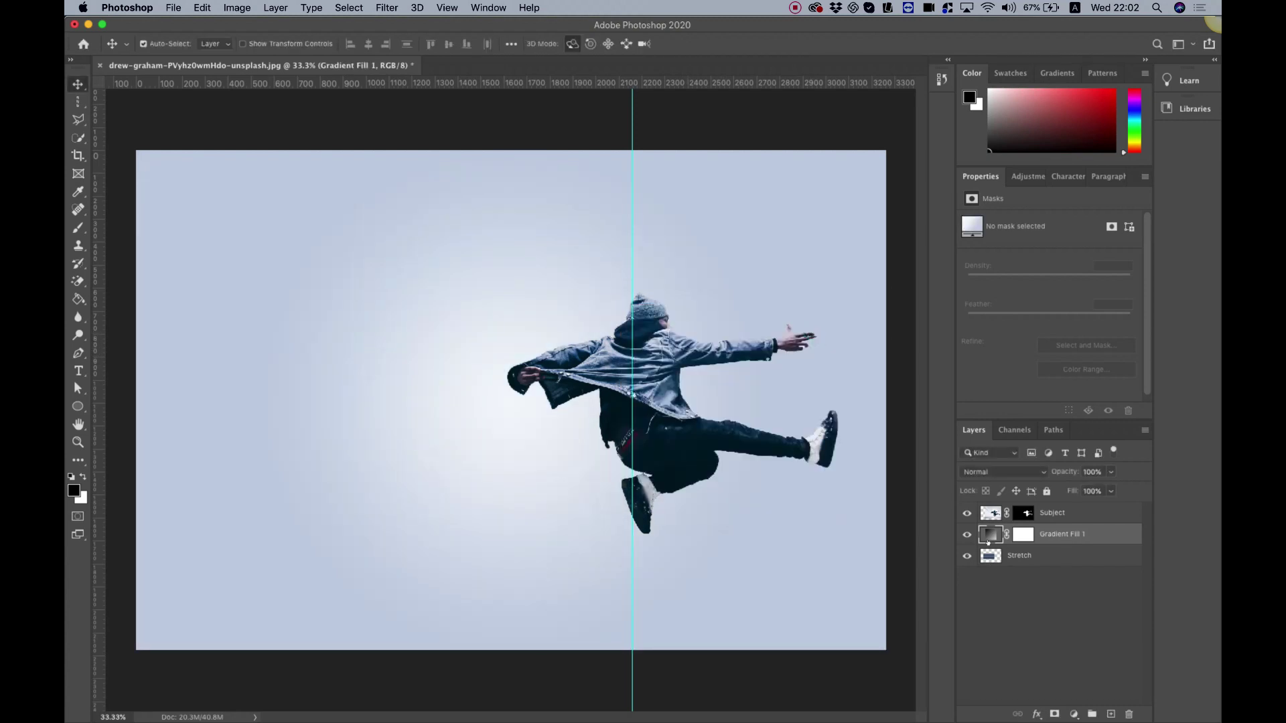
pyautogui.moveTo(987, 533); pyautogui.dragTo(1006, 563)
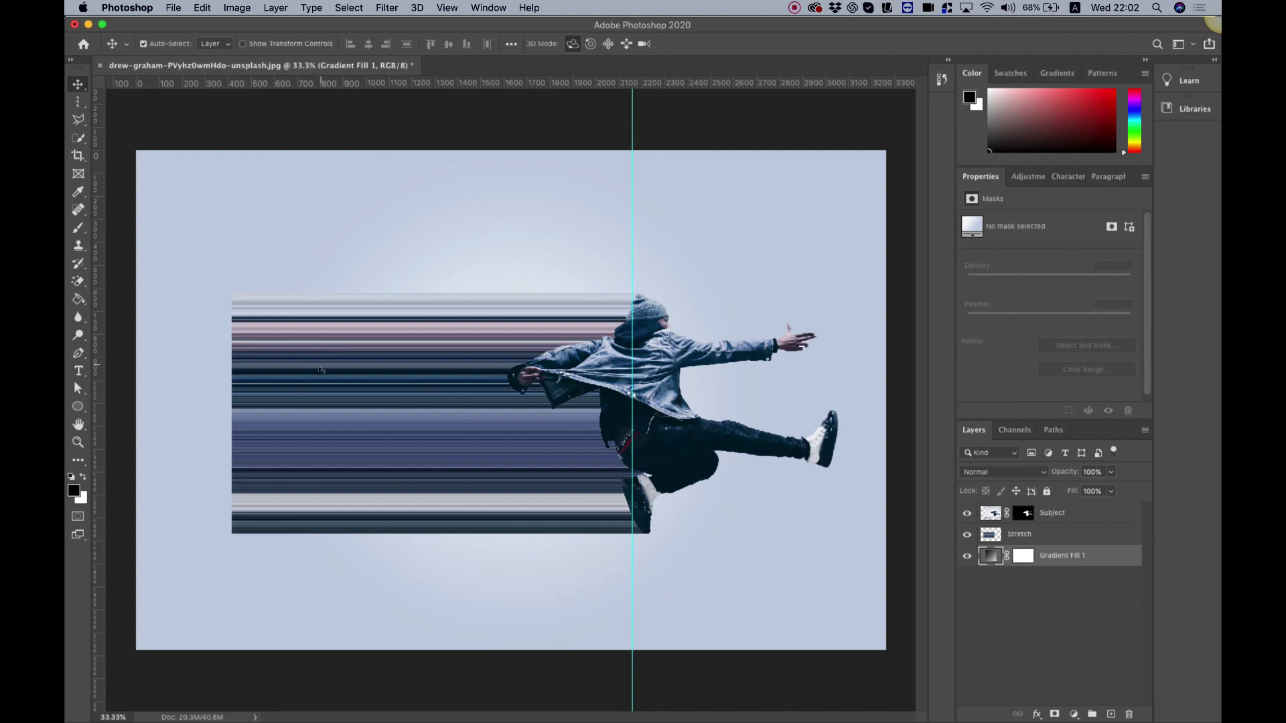
# Move the Stretch layer to the canvas's left edge and widen it rightward to 123% so it ends behind the dancer
pyautogui.click(275, 375)
pyautogui.moveTo(275, 375); pyautogui.dragTo(184, 377)
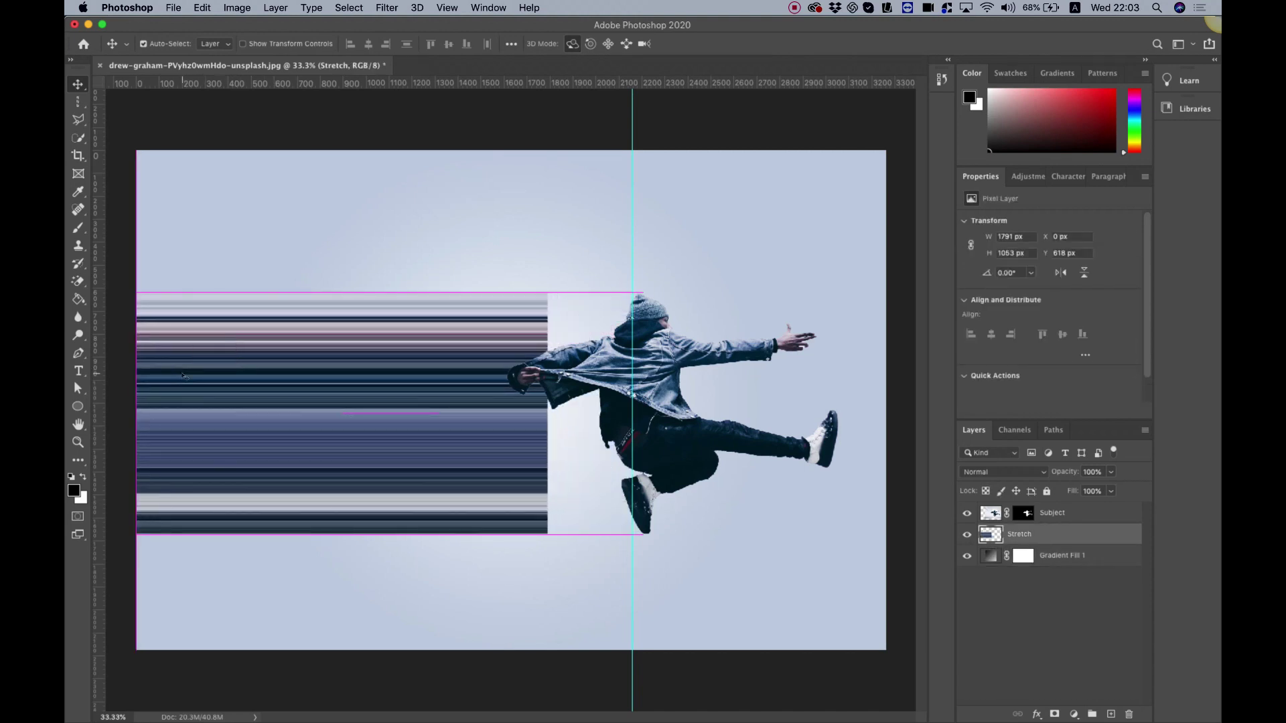
pyautogui.hotkey('ctrl', 't')
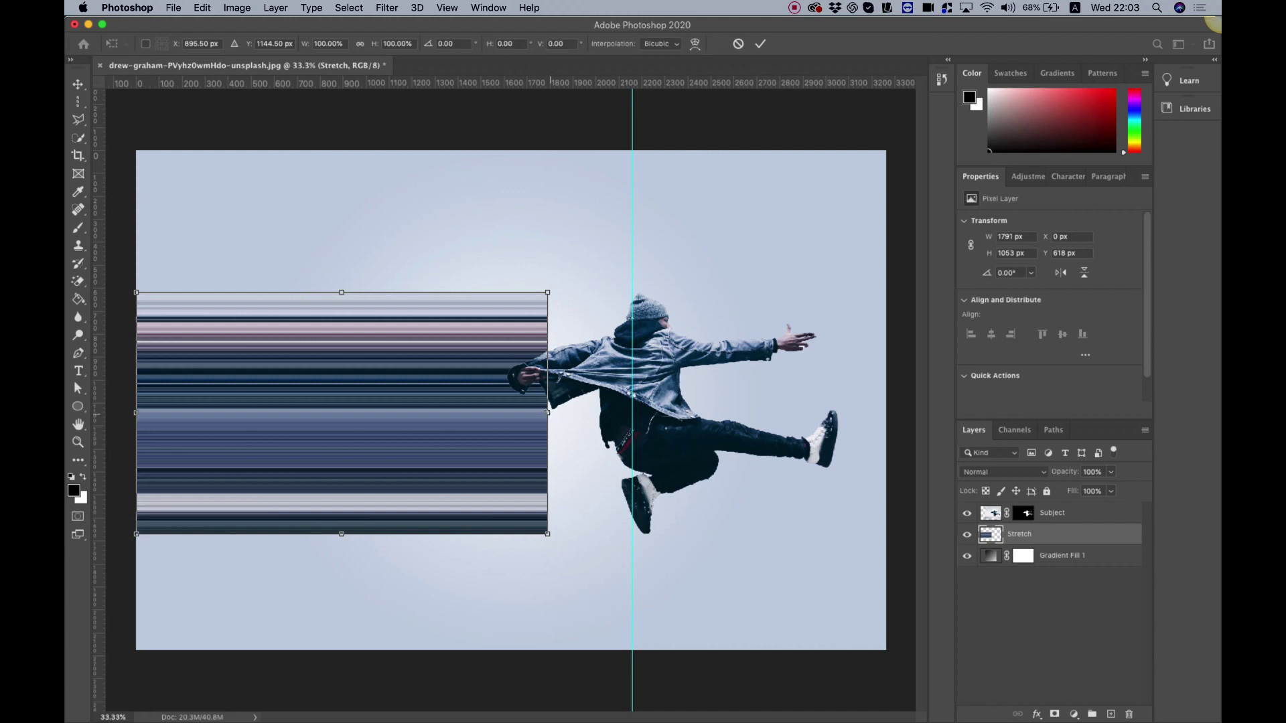
pyautogui.moveTo(547, 411); pyautogui.dragTo(643, 414)
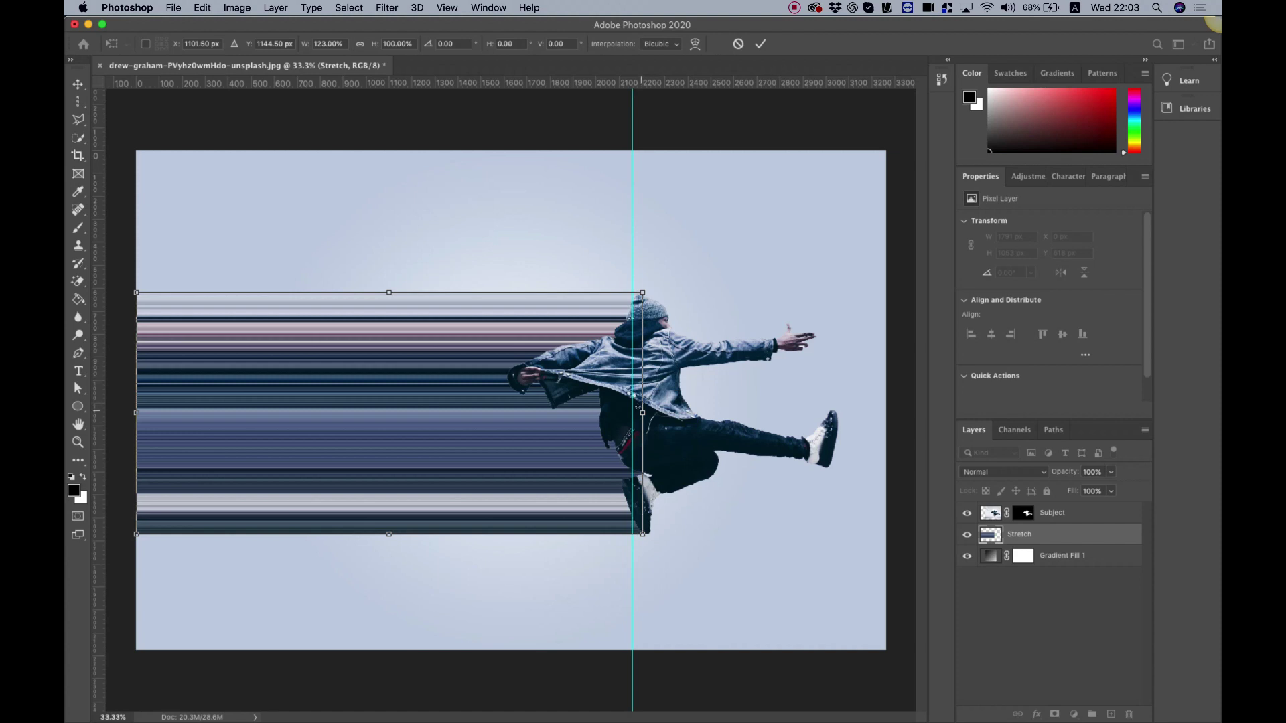
pyautogui.press('Return')
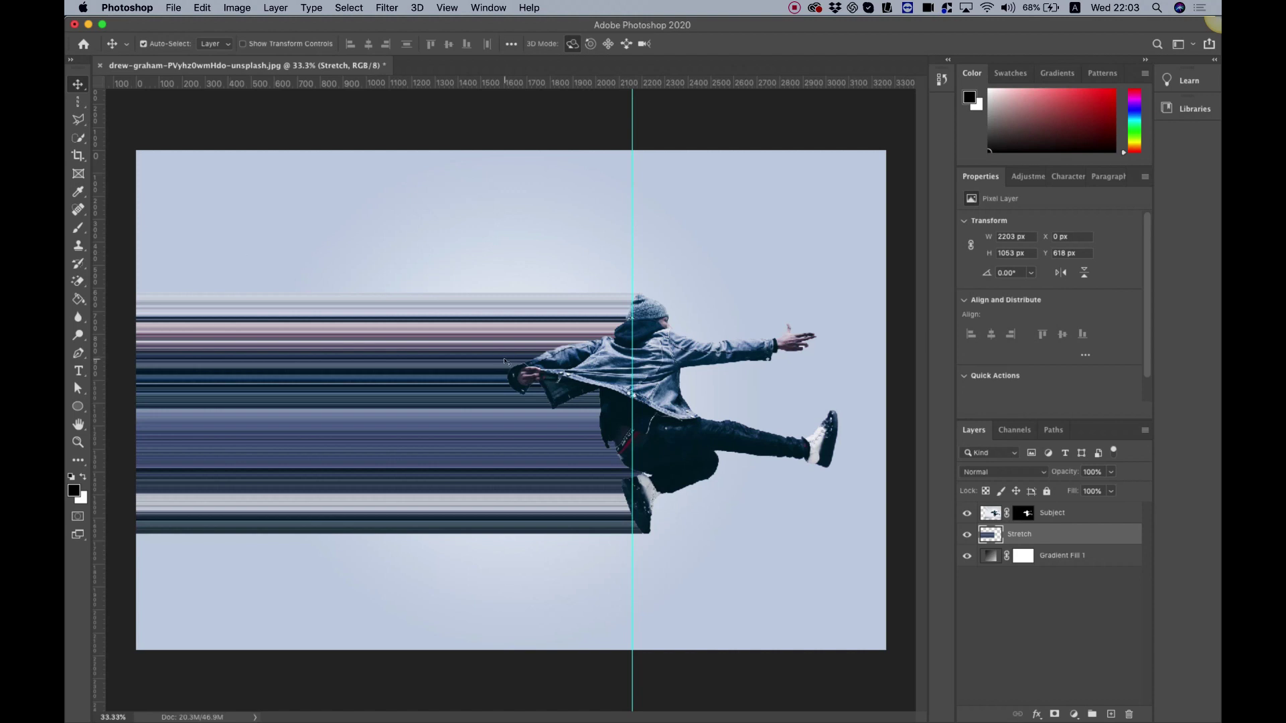
# Save the layered document in Photoshop format as Style2.psd in the pixel stretch folder, with Maximize Compatibility
pyautogui.click(173, 8)
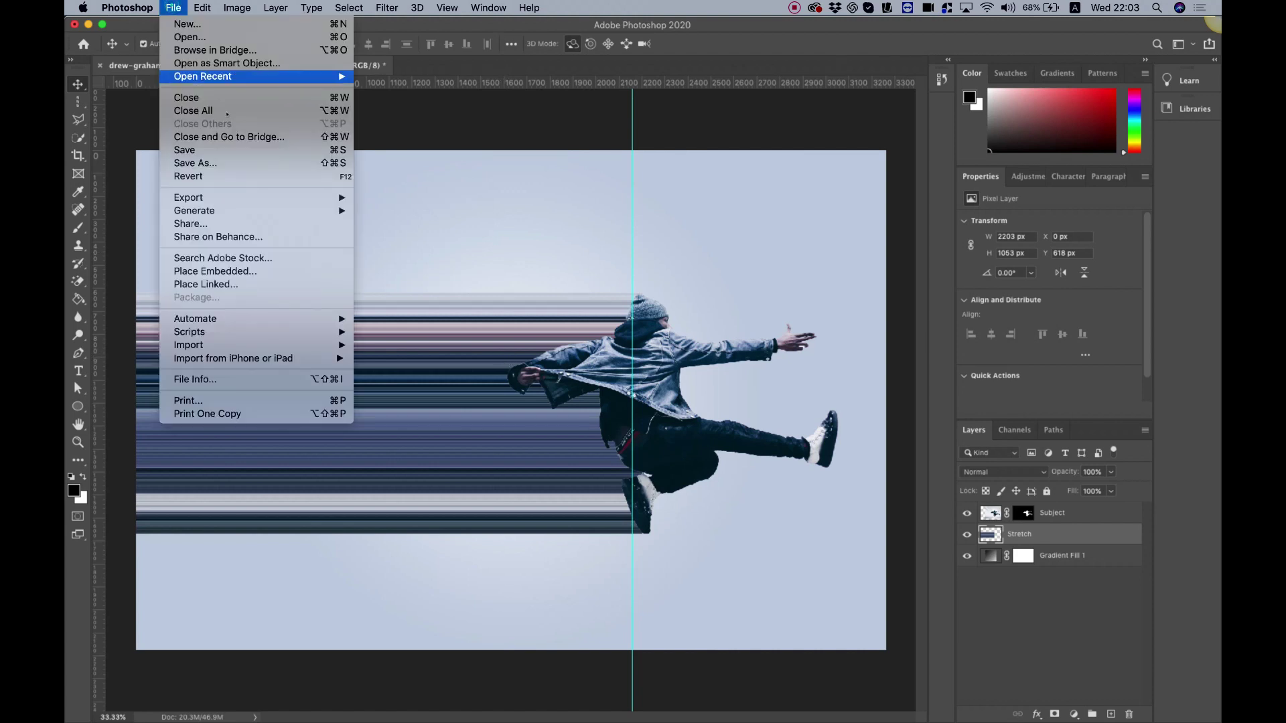
pyautogui.click(212, 163)
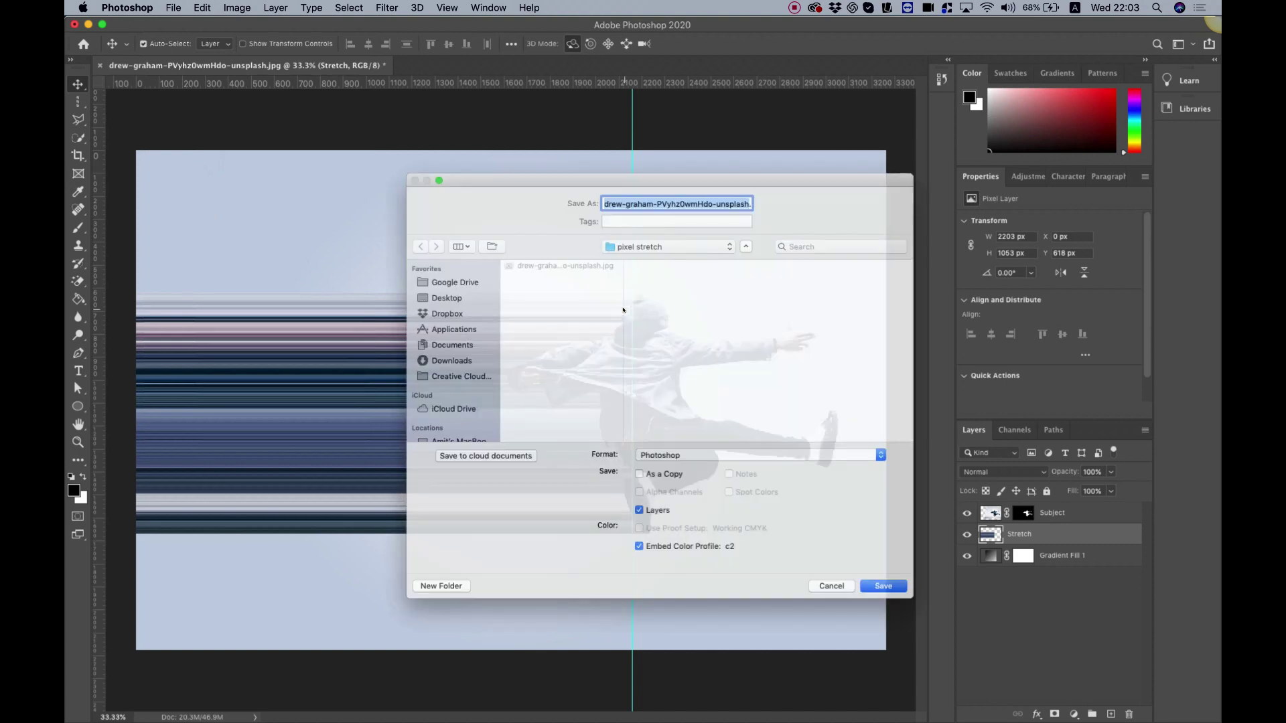
pyautogui.write('S')
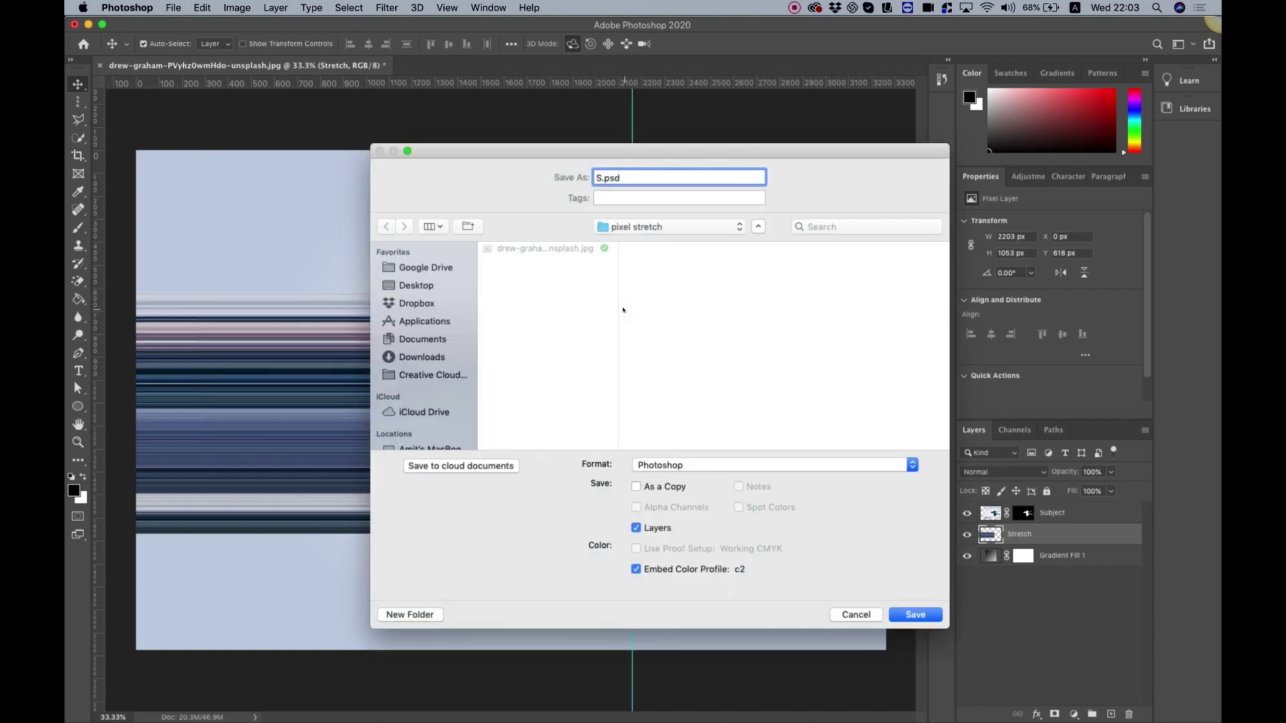
pyautogui.write('tyle')
pyautogui.press('Return')
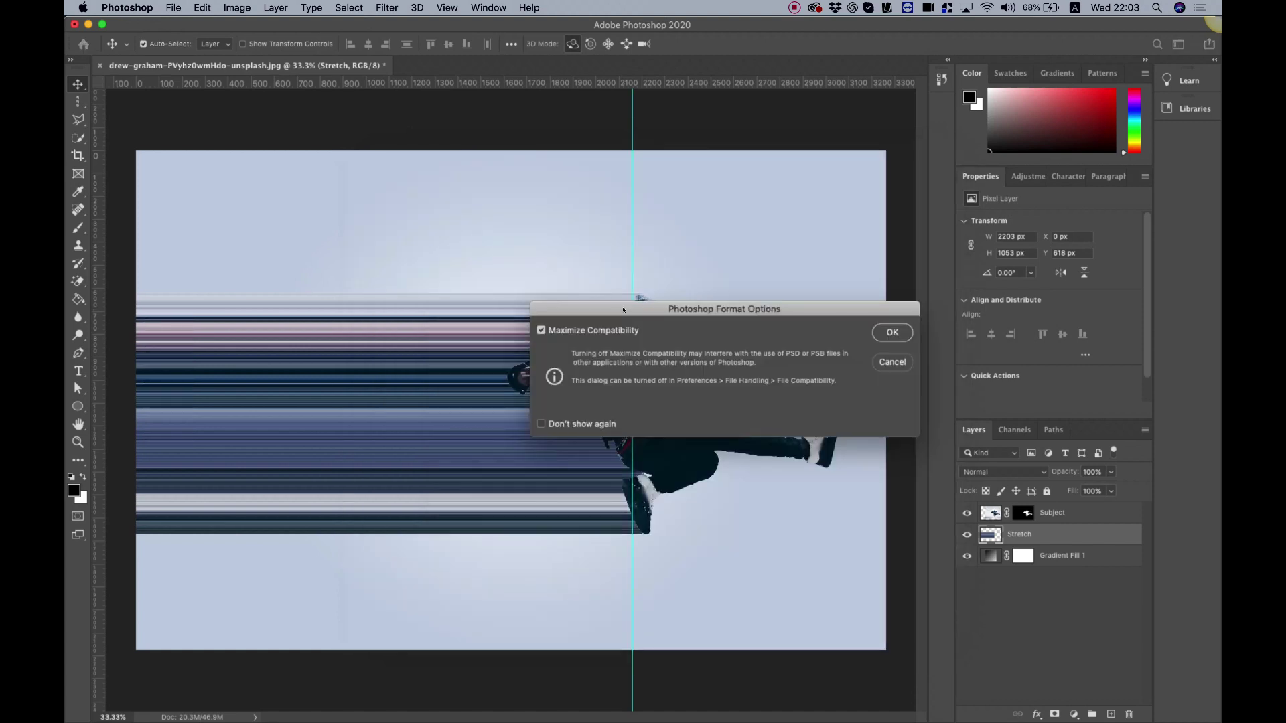
pyautogui.press('Return')
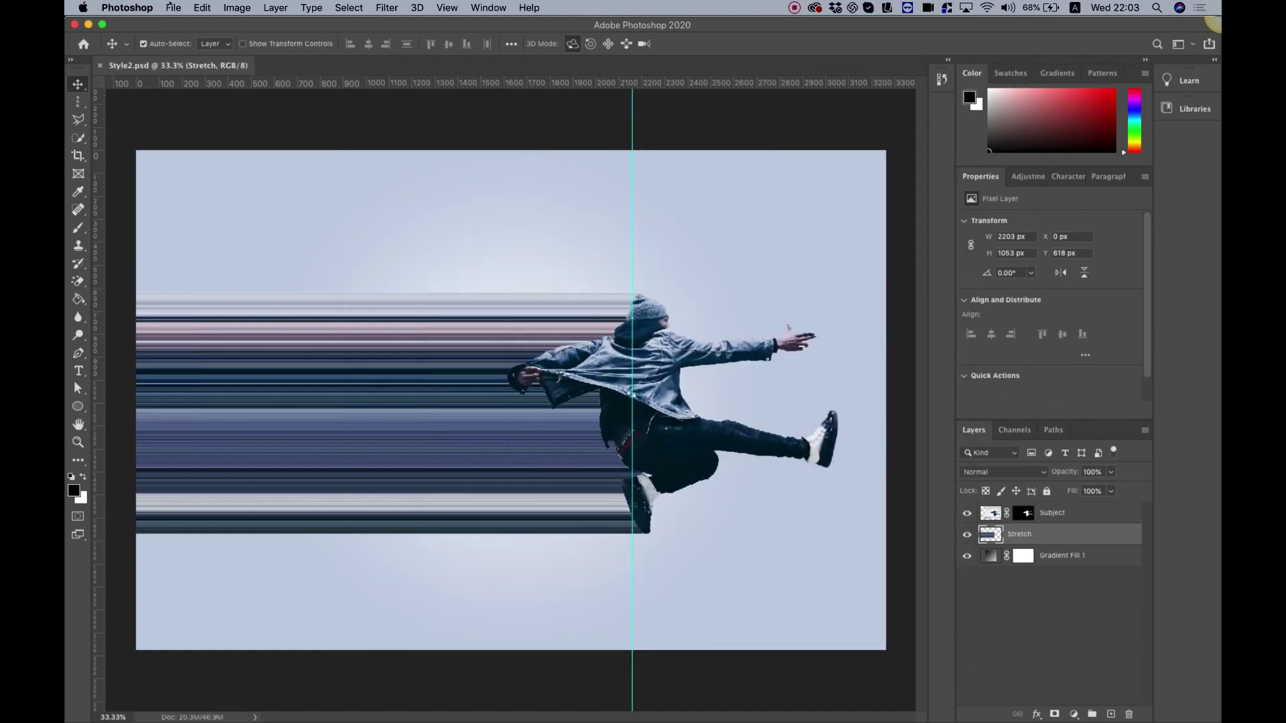
# Save a copy of the layered document in Photoshop format as Style1.psd in the pixel stretch folder, with Maximize Compatibility
pyautogui.click(173, 7)
pyautogui.click(196, 163)
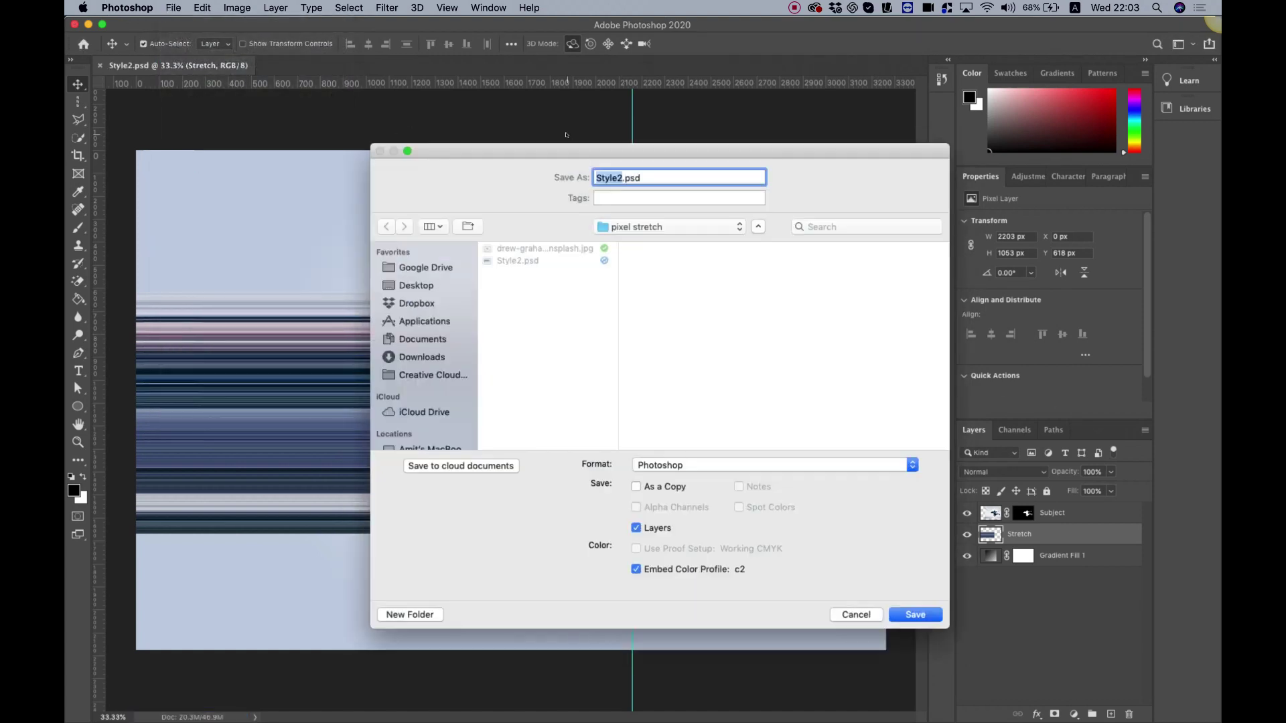
pyautogui.write('S')
pyautogui.write('tyle')
pyautogui.write('3')
pyautogui.press('Return')
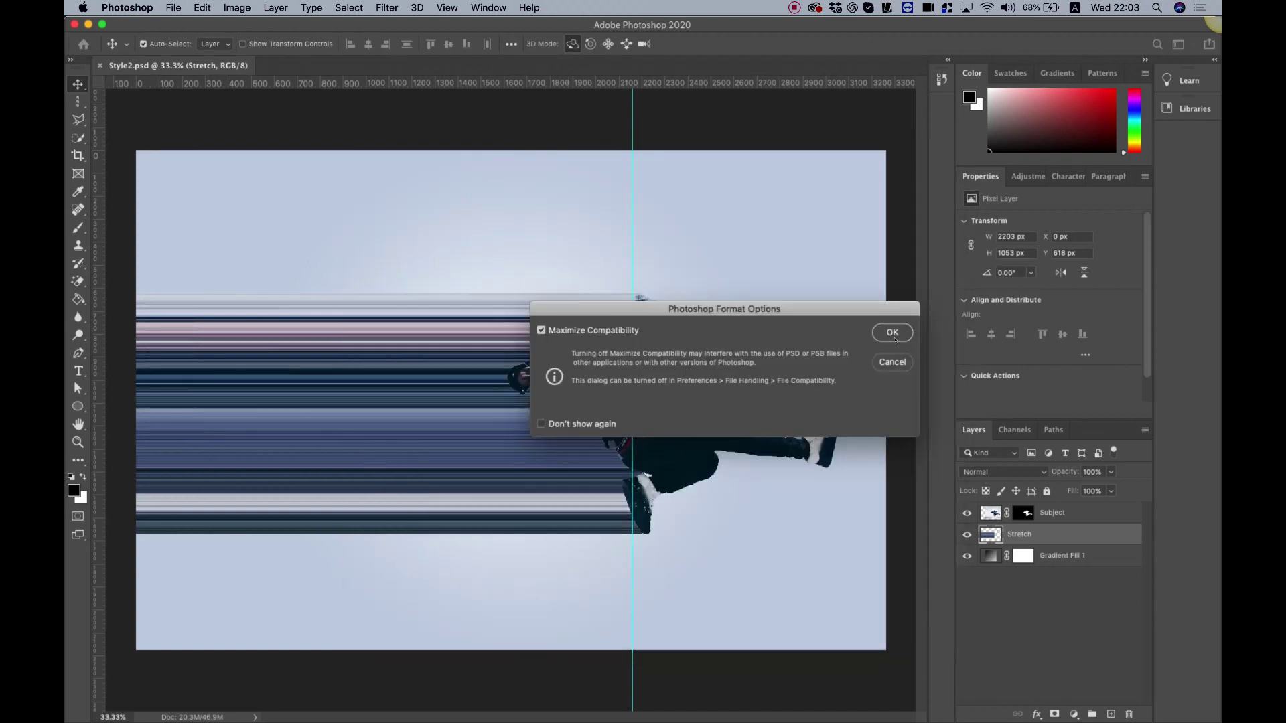
pyautogui.click(892, 333)
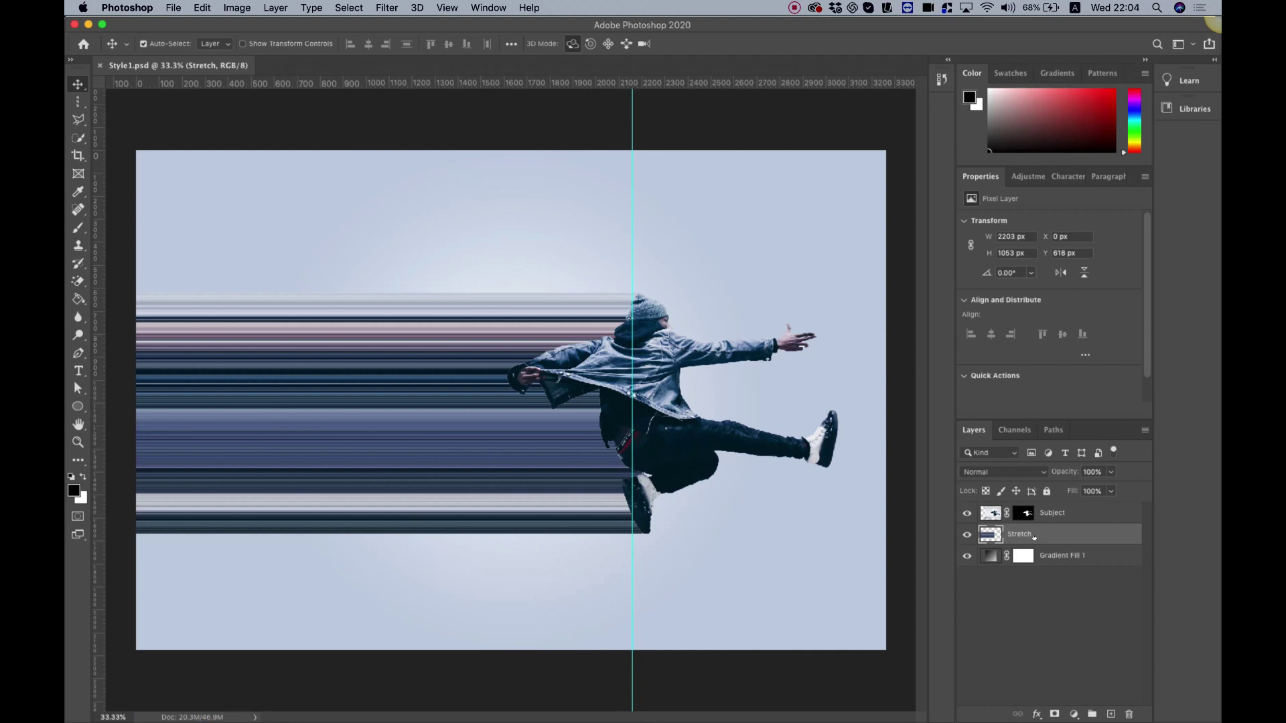
# Warp the Stretch layer by crossing its two left corners so the streaks taper and twist like a ribbon near the canvas's left edge
pyautogui.press('cmd+t')
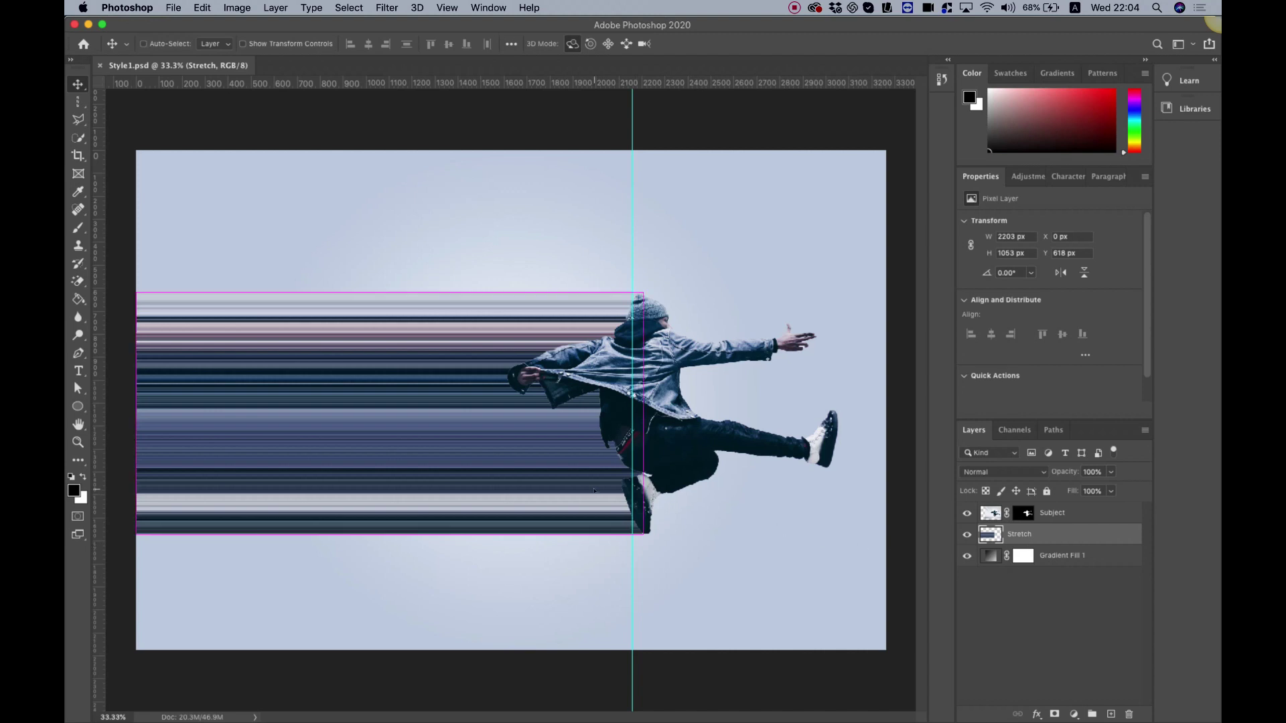
pyautogui.rightClick(305, 469)
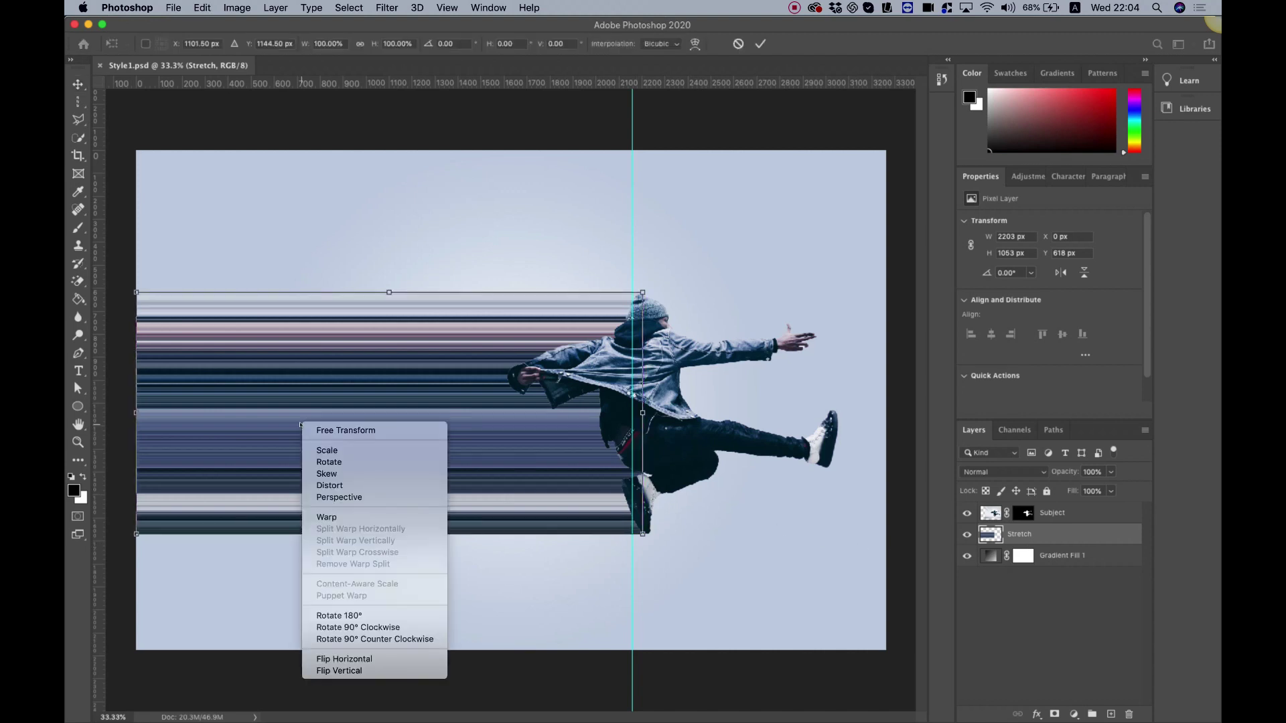
pyautogui.click(350, 517)
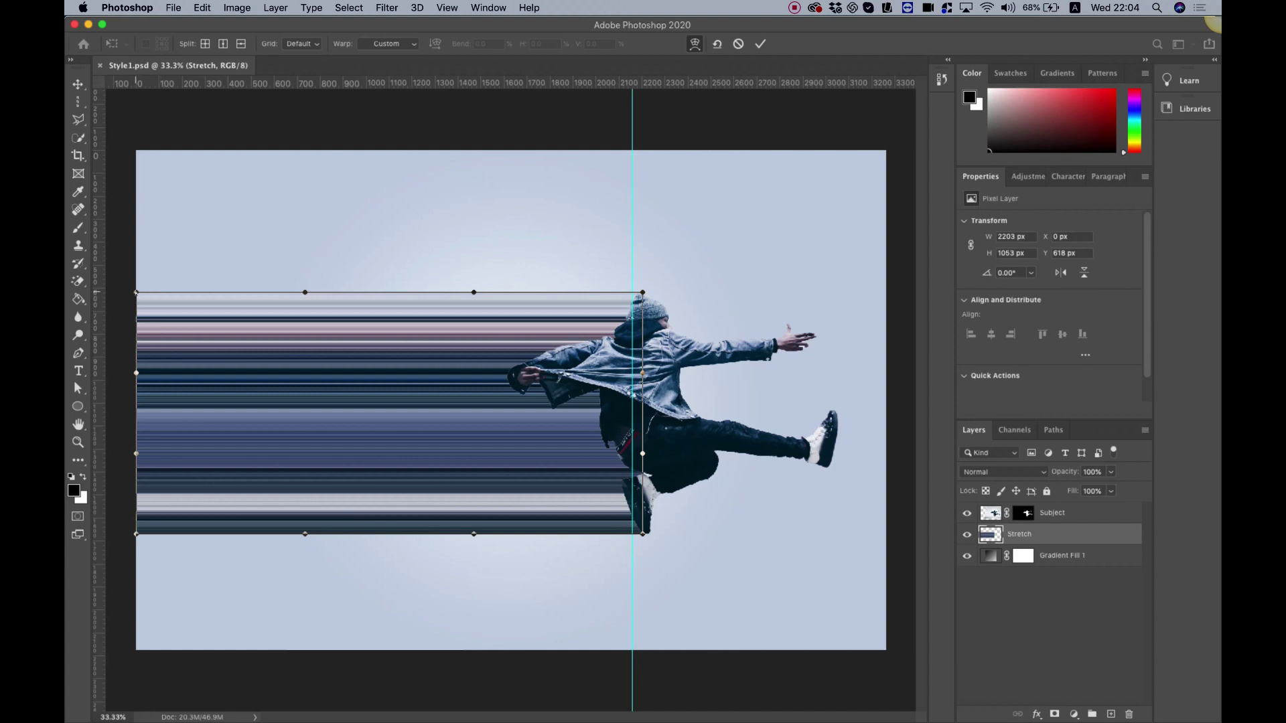
pyautogui.moveTo(136, 292)
pyautogui.mouseDown()
pyautogui.moveTo(124, 517)
pyautogui.moveTo(115, 263)
pyautogui.moveTo(121, 527)
pyautogui.moveTo(118, 291)
pyautogui.mouseUp()
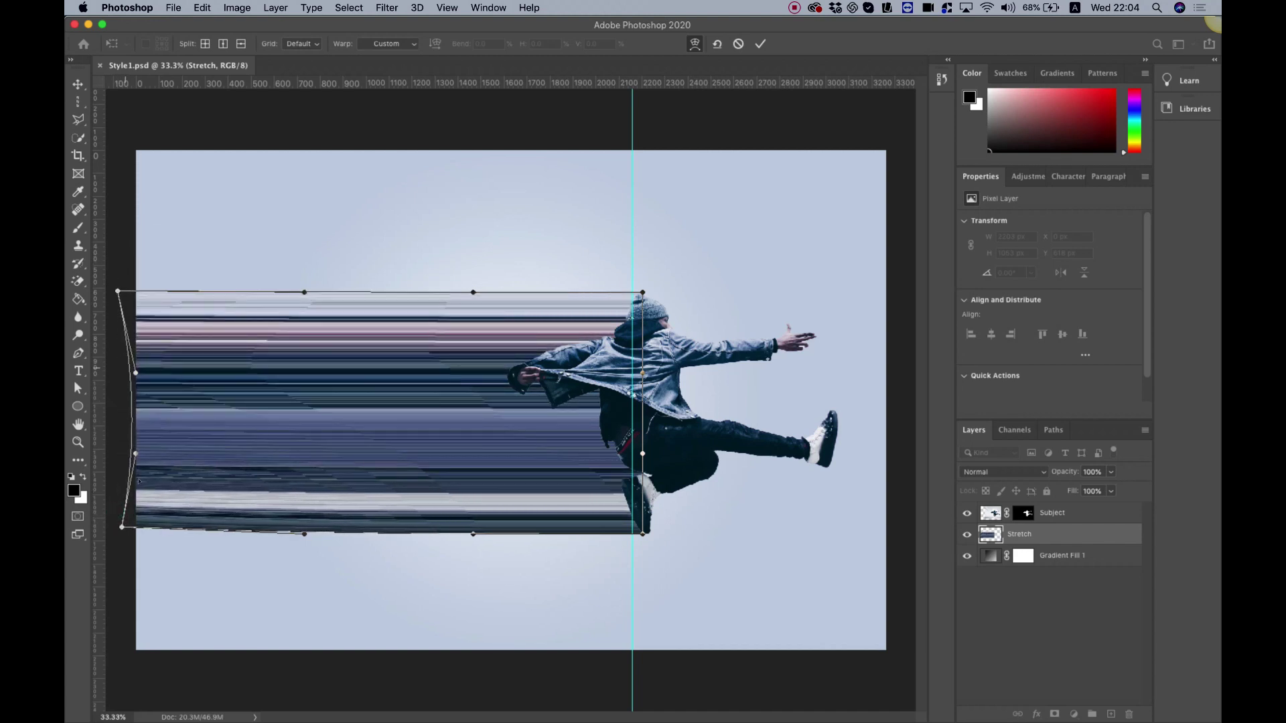
pyautogui.moveTo(122, 528)
pyautogui.mouseDown()
pyautogui.moveTo(132, 280)
pyautogui.moveTo(106, 502)
pyautogui.moveTo(106, 390)
pyautogui.moveTo(101, 408)
pyautogui.mouseUp()
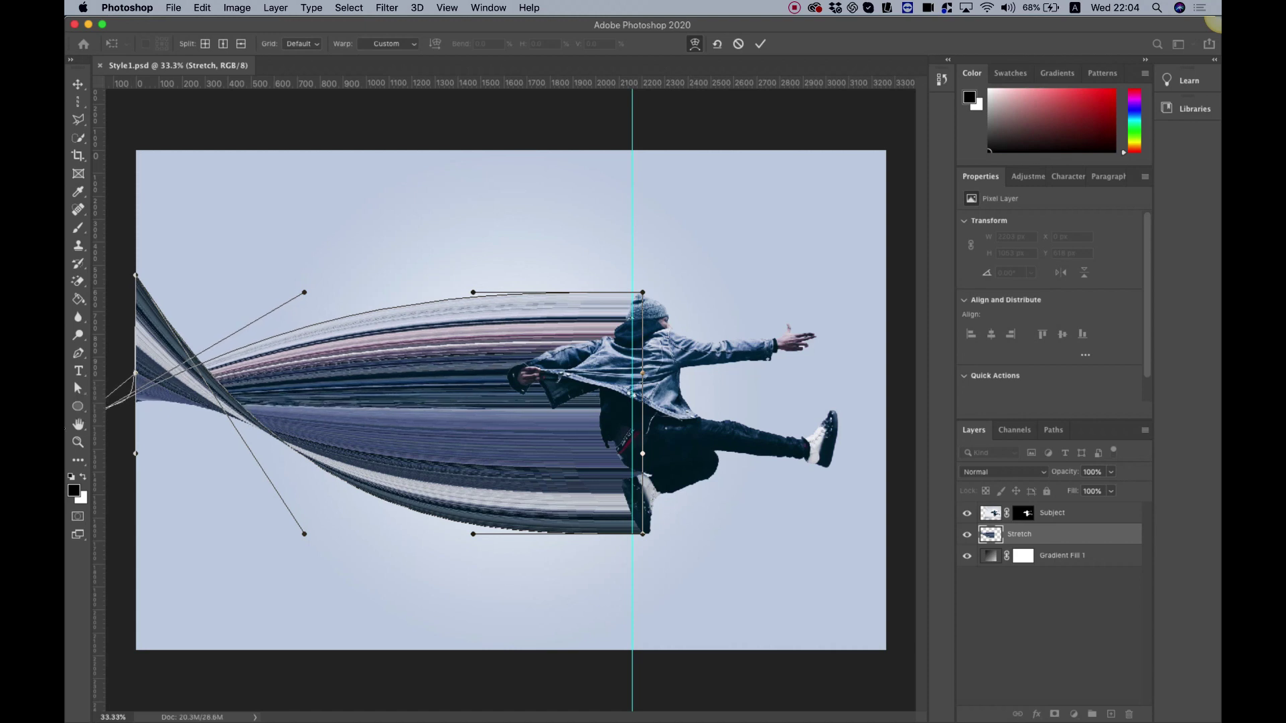
pyautogui.press('Return')
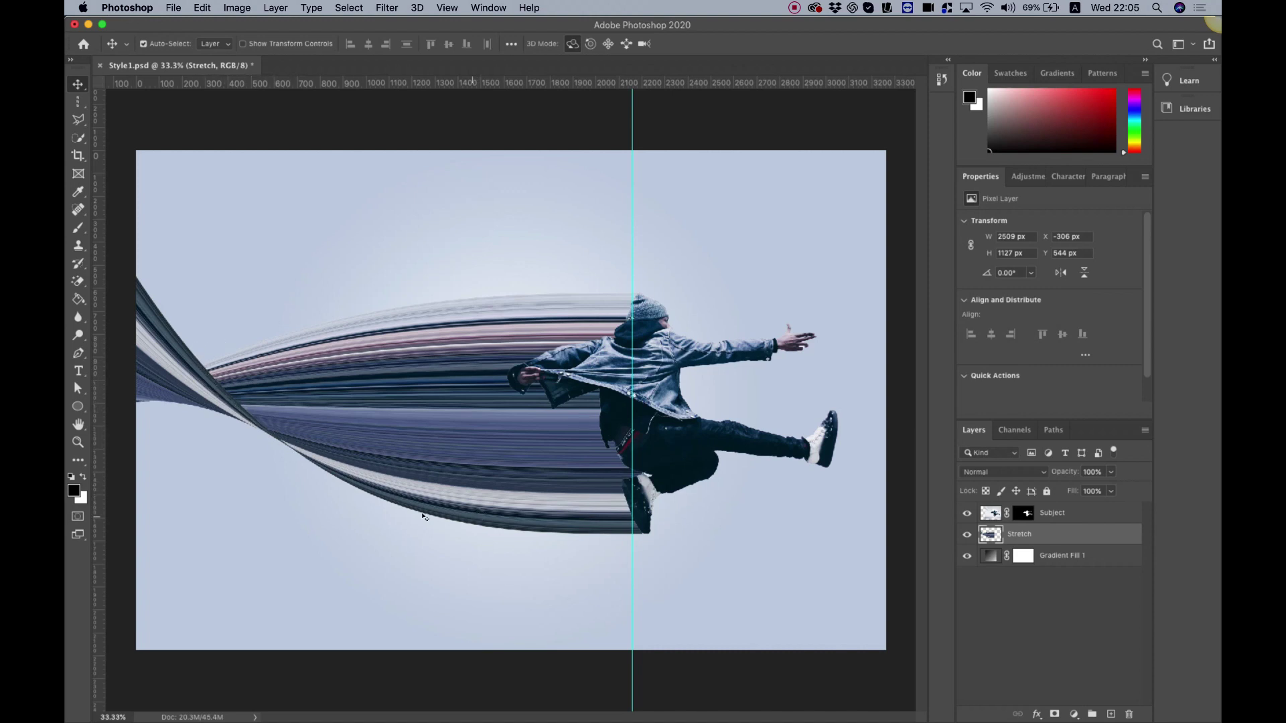
# With the Pen tool in Path mode, trace the ribbon's folded edge from its upper left down to the lower curve near the dancer
pyautogui.click(79, 353)
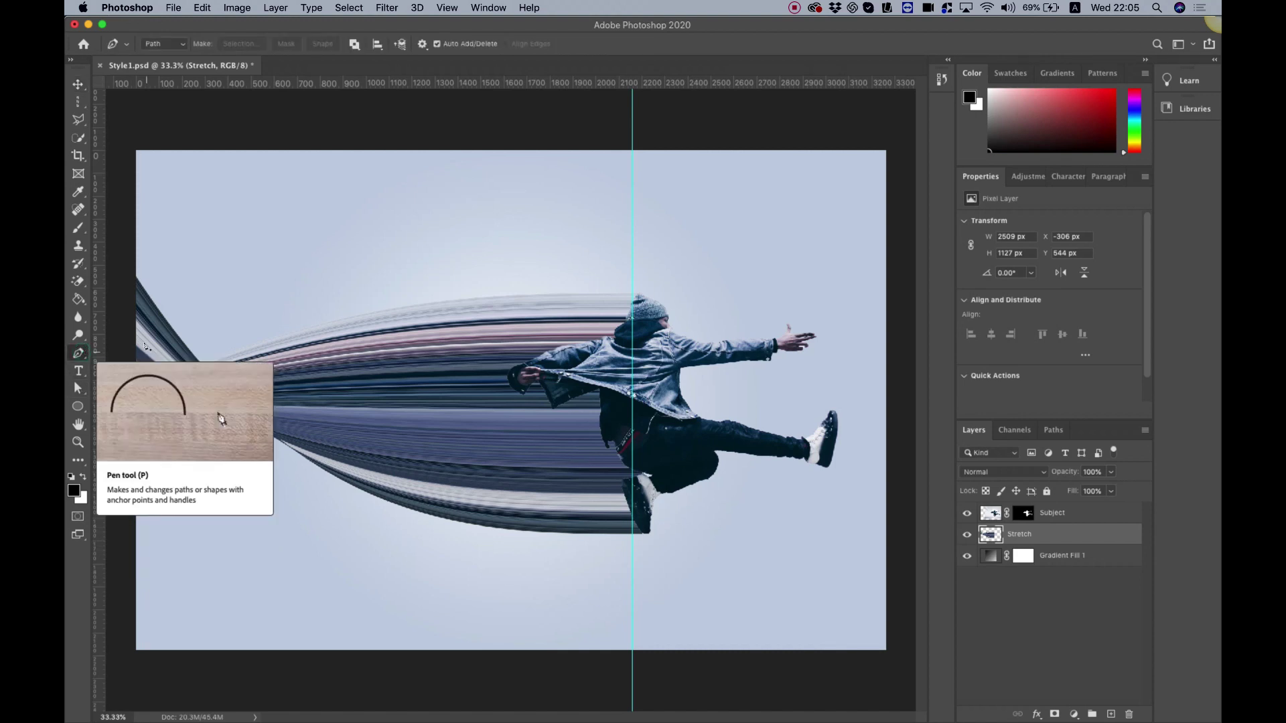
pyautogui.click(161, 44)
pyautogui.click(160, 42)
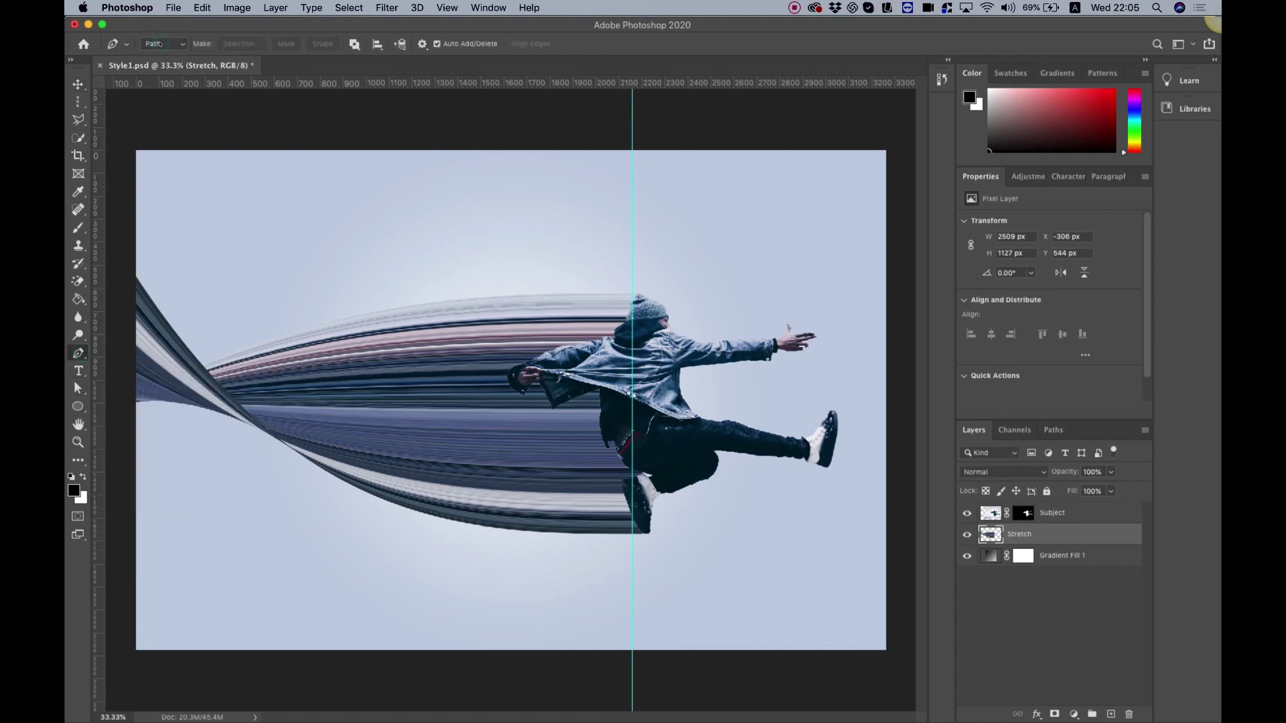
pyautogui.click(159, 42)
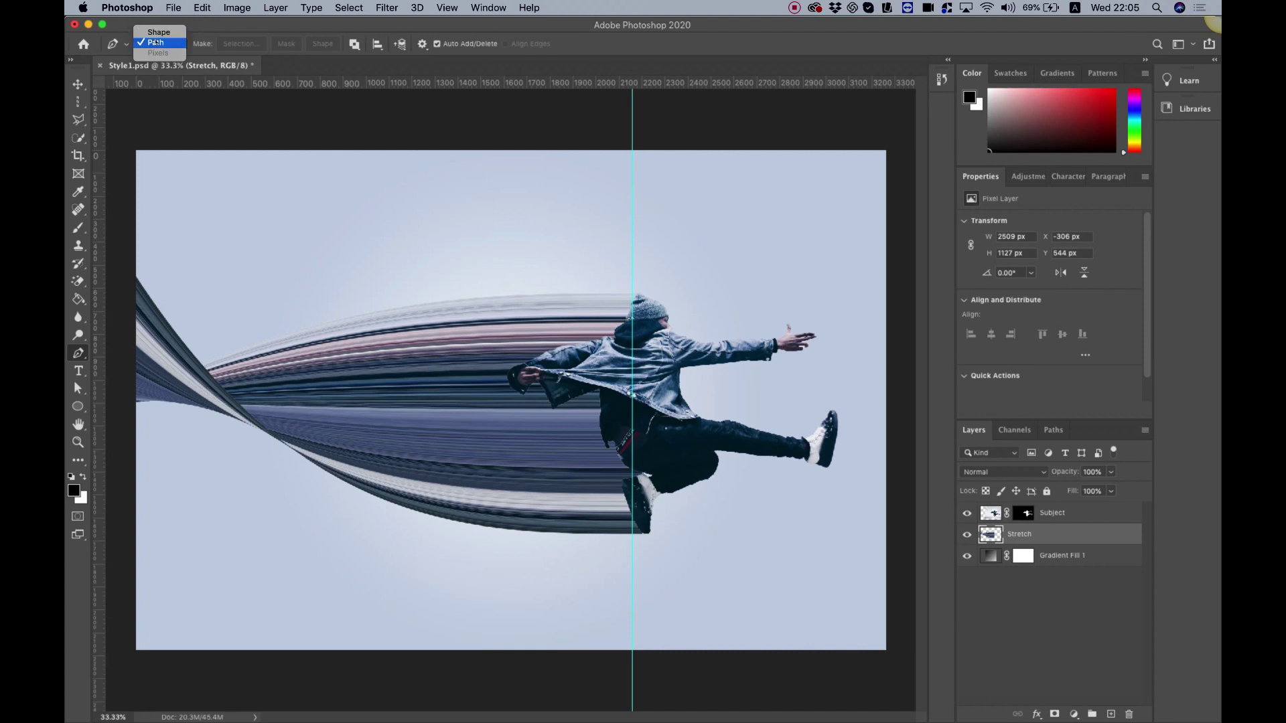
pyautogui.click(156, 43)
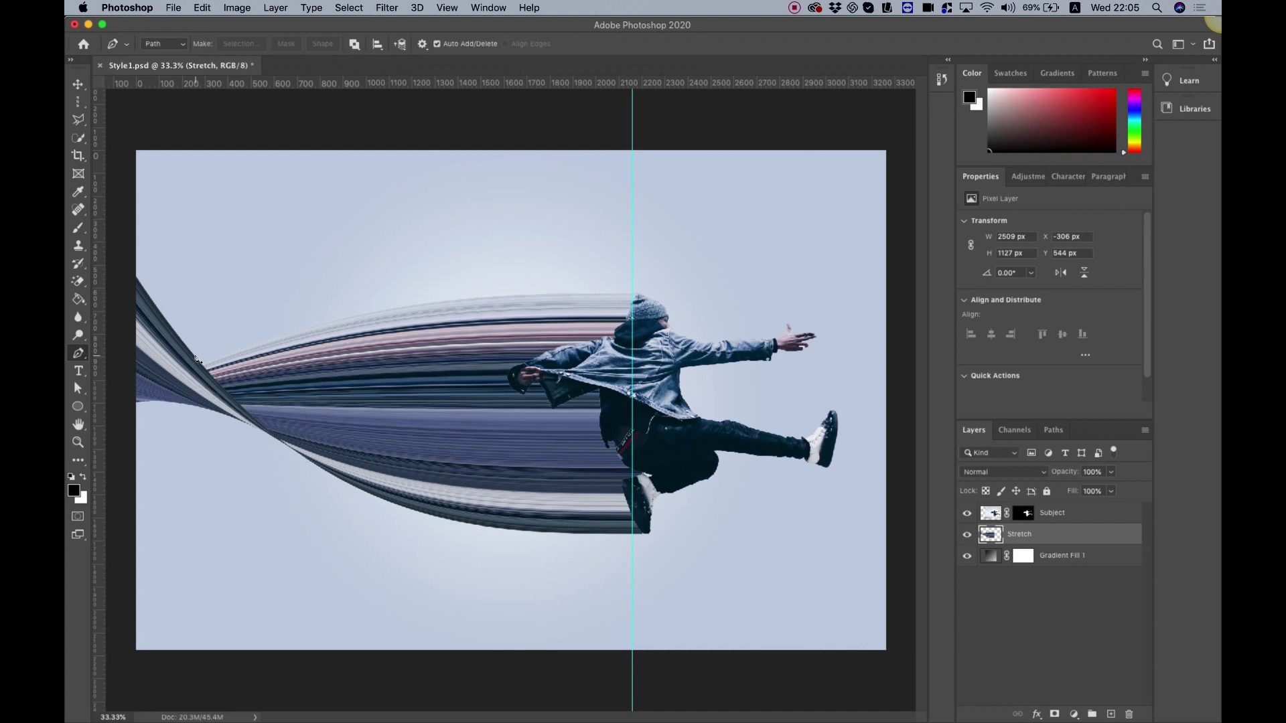
pyautogui.press('super+plus')
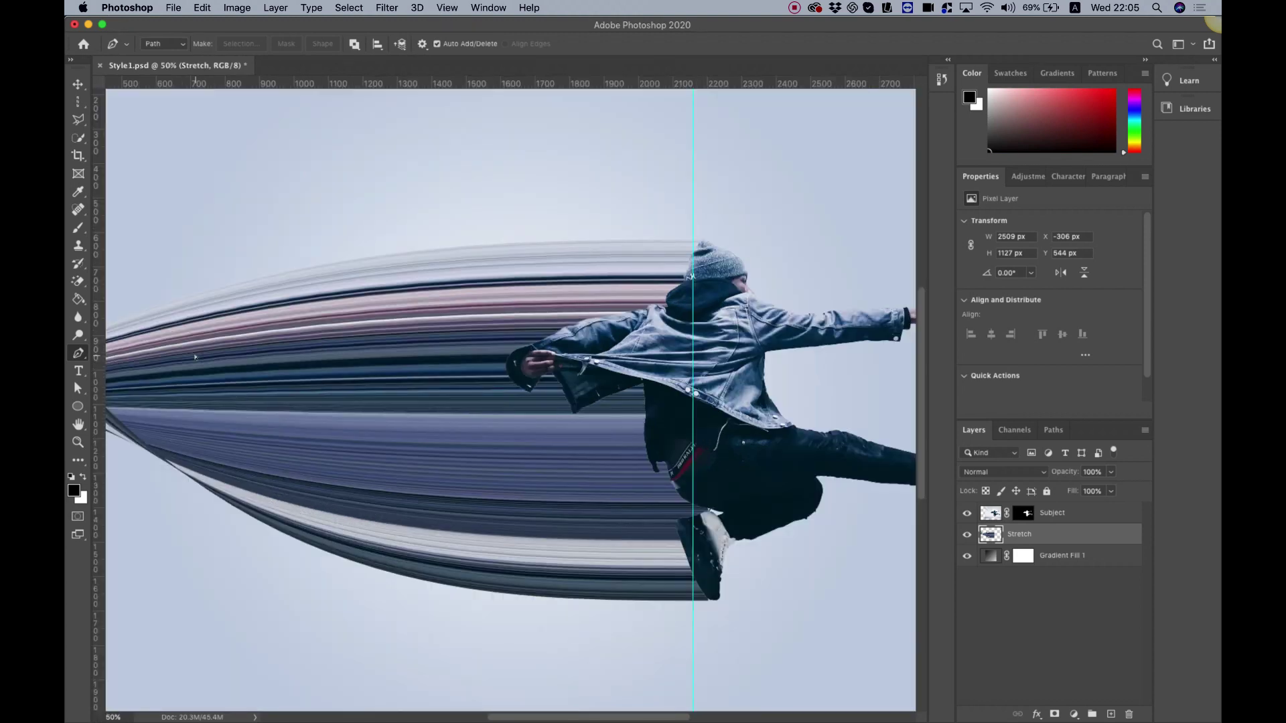
pyautogui.hscroll(-6, 196, 358)
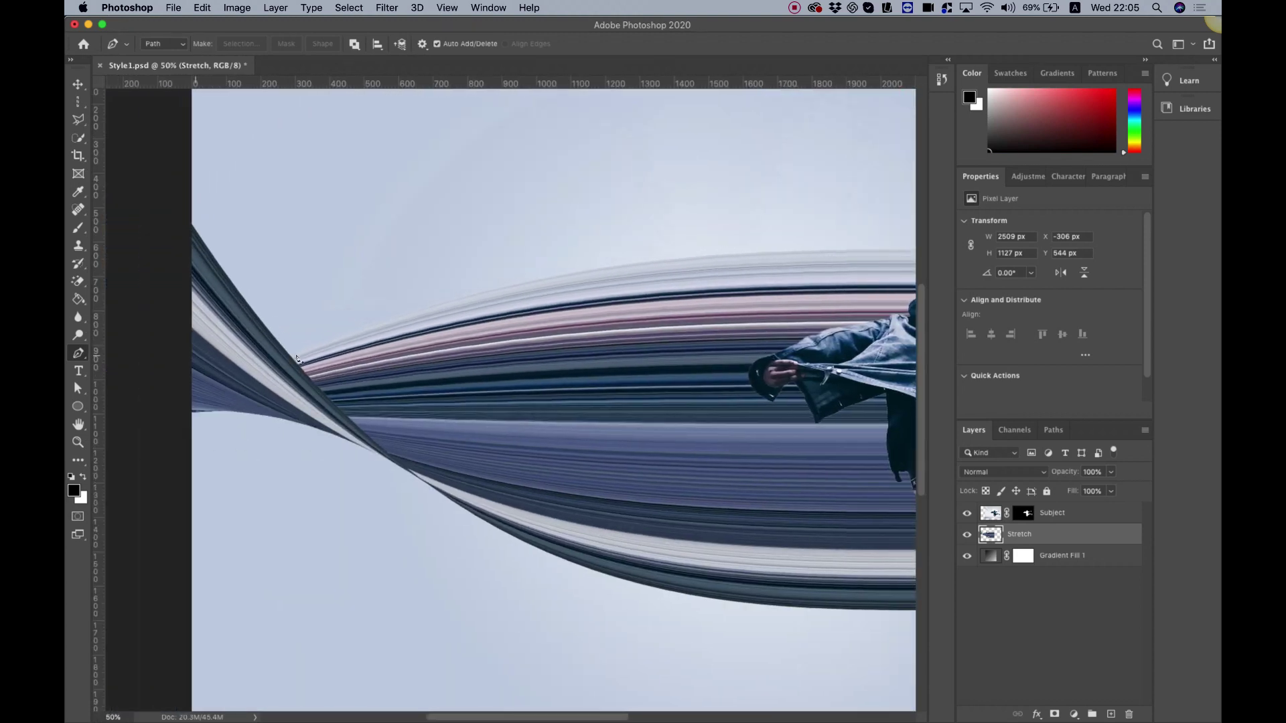
pyautogui.click(243, 296)
pyautogui.hscroll(5, 506, 558)
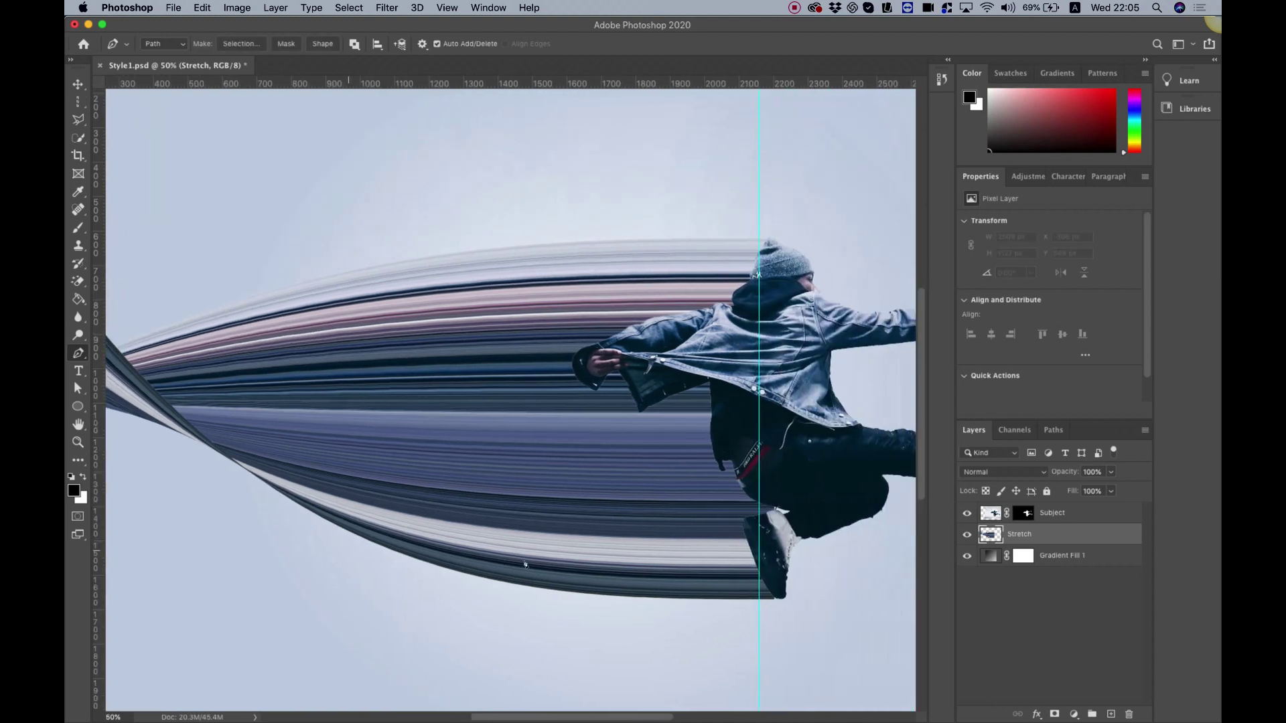
pyautogui.moveTo(563, 590); pyautogui.dragTo(891, 623)
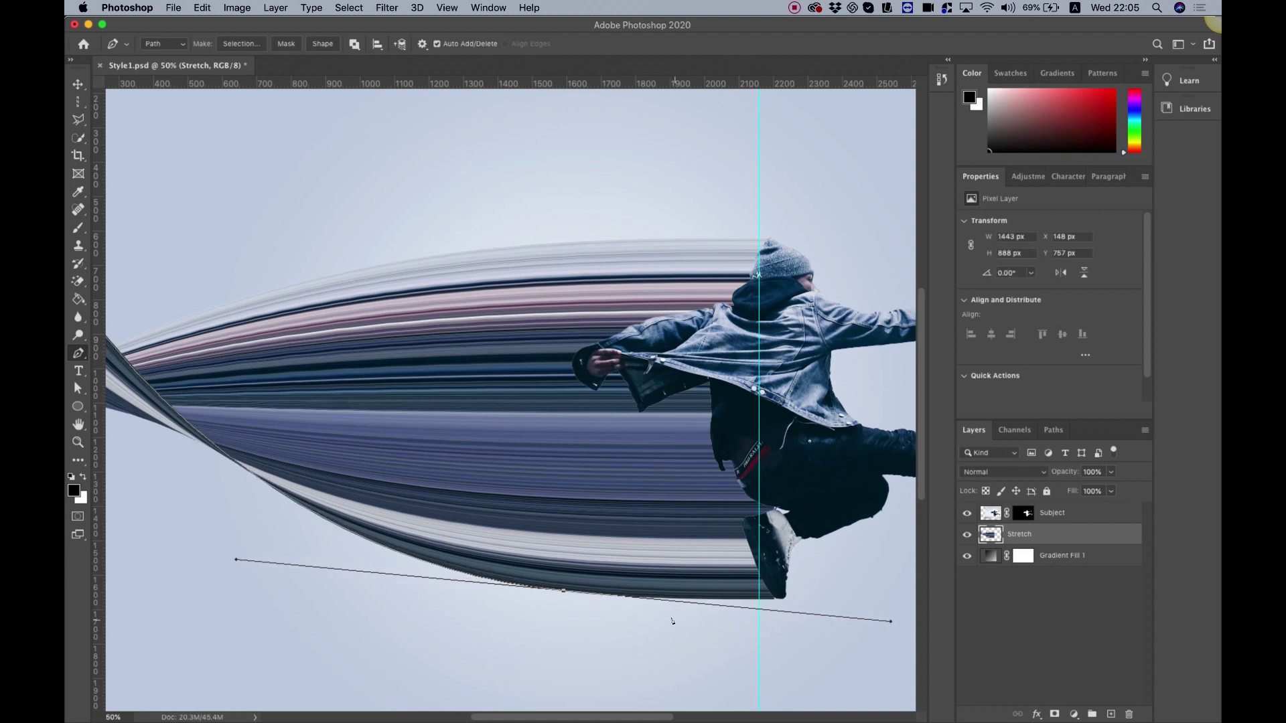
pyautogui.click(564, 593)
# Continue the path across the dancer and above the streaks, closing it at the starting anchor on the ribbon's fold
pyautogui.click(844, 599)
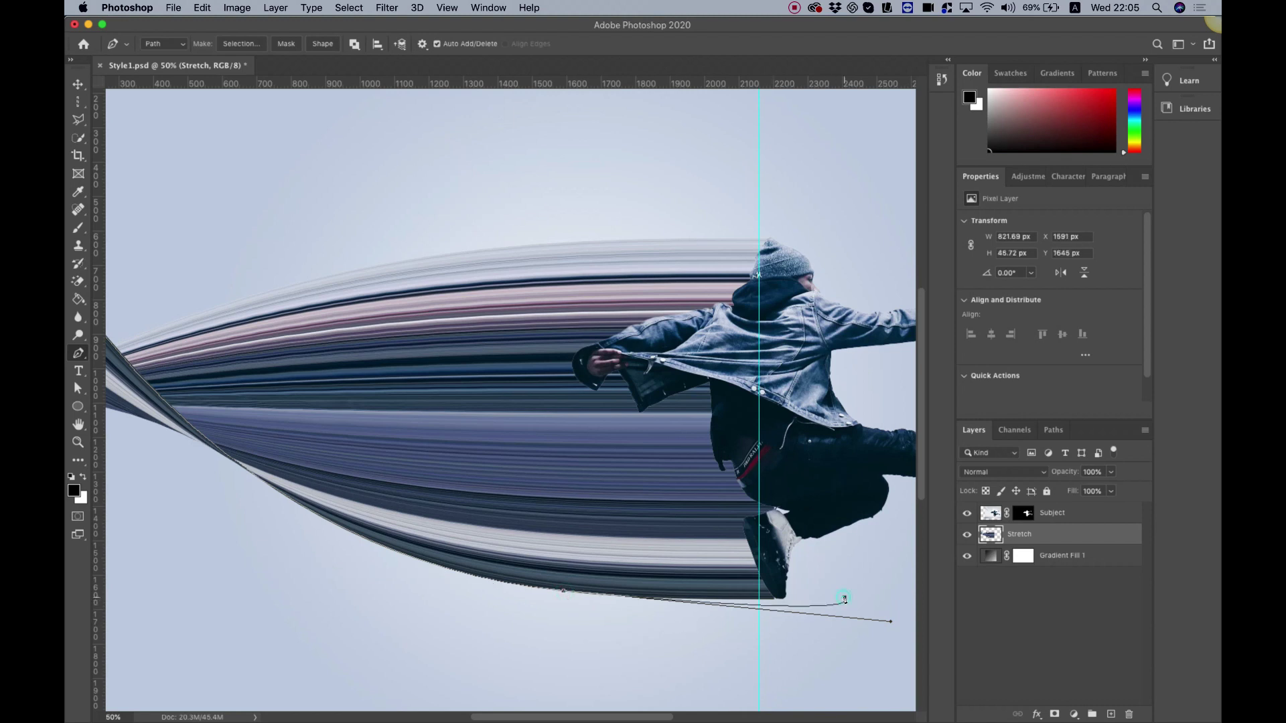
pyautogui.click(821, 206)
pyautogui.click(333, 151)
pyautogui.hscroll(-3, 335, 153)
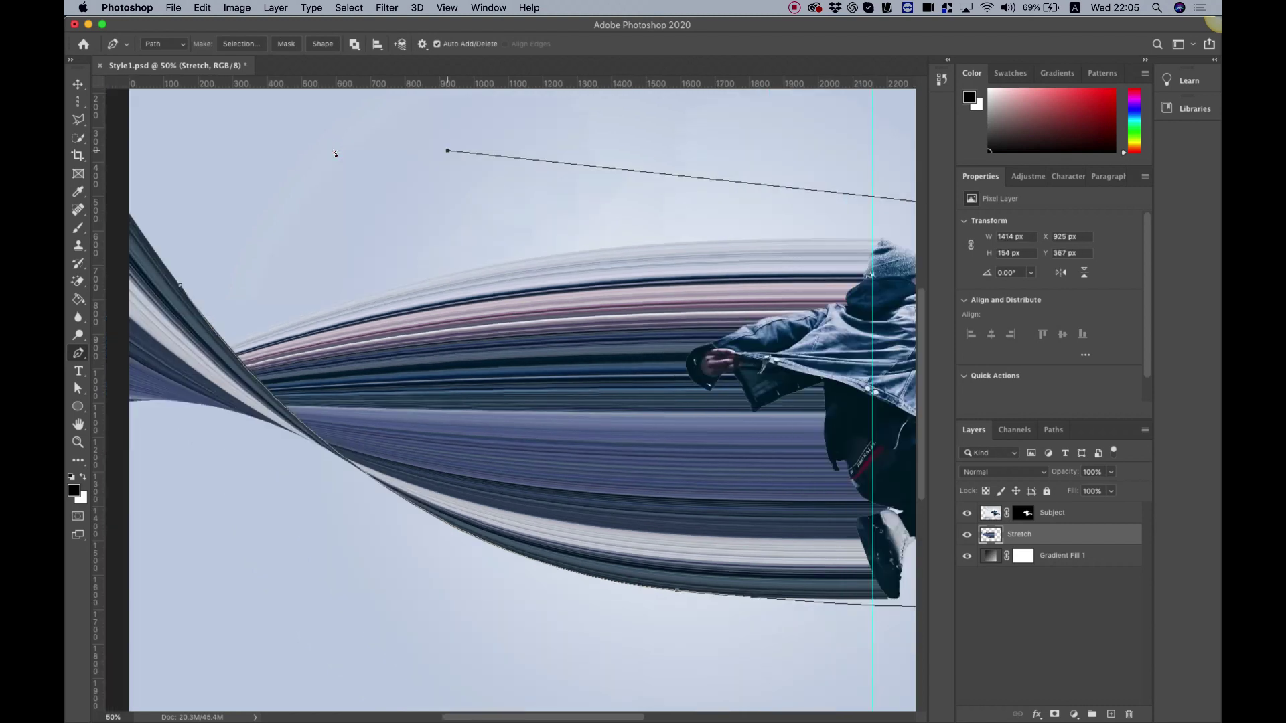
pyautogui.hscroll(-4, 334, 158)
pyautogui.click(321, 286)
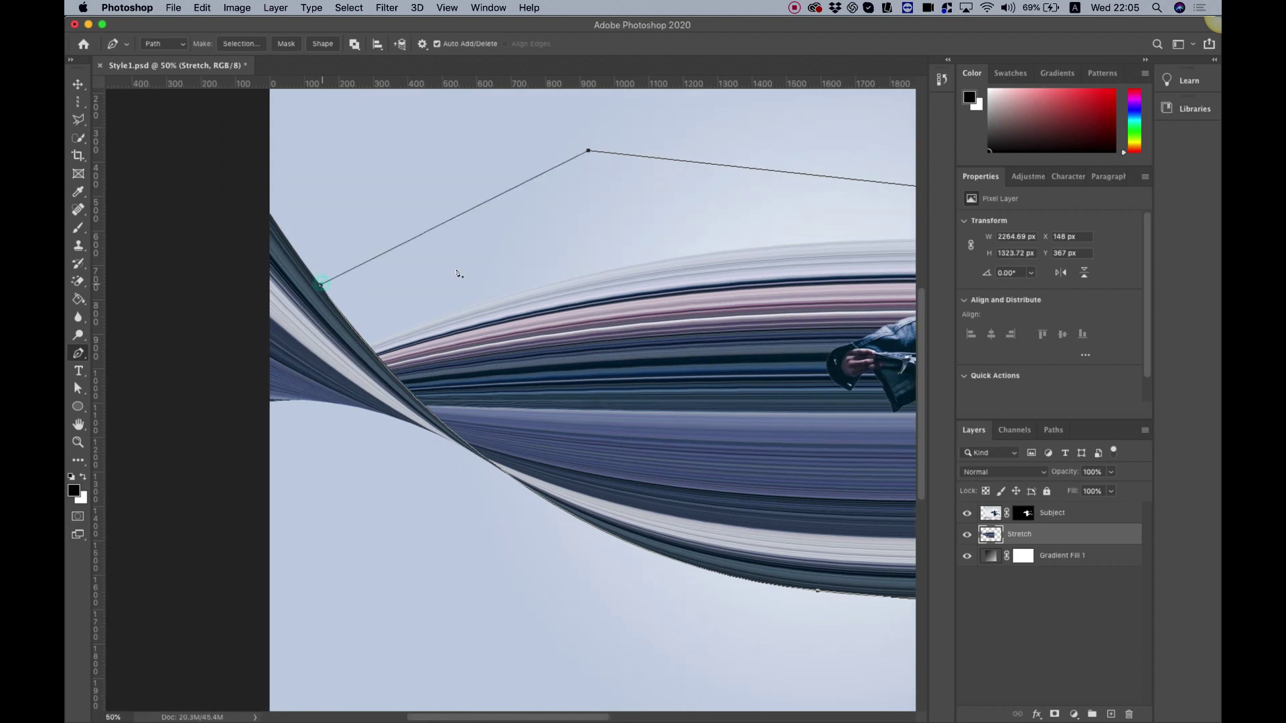
# Convert the closed path into a new anti-aliased selection with a feather radius of 0 pixels
pyautogui.hscroll(6, 688, 339)
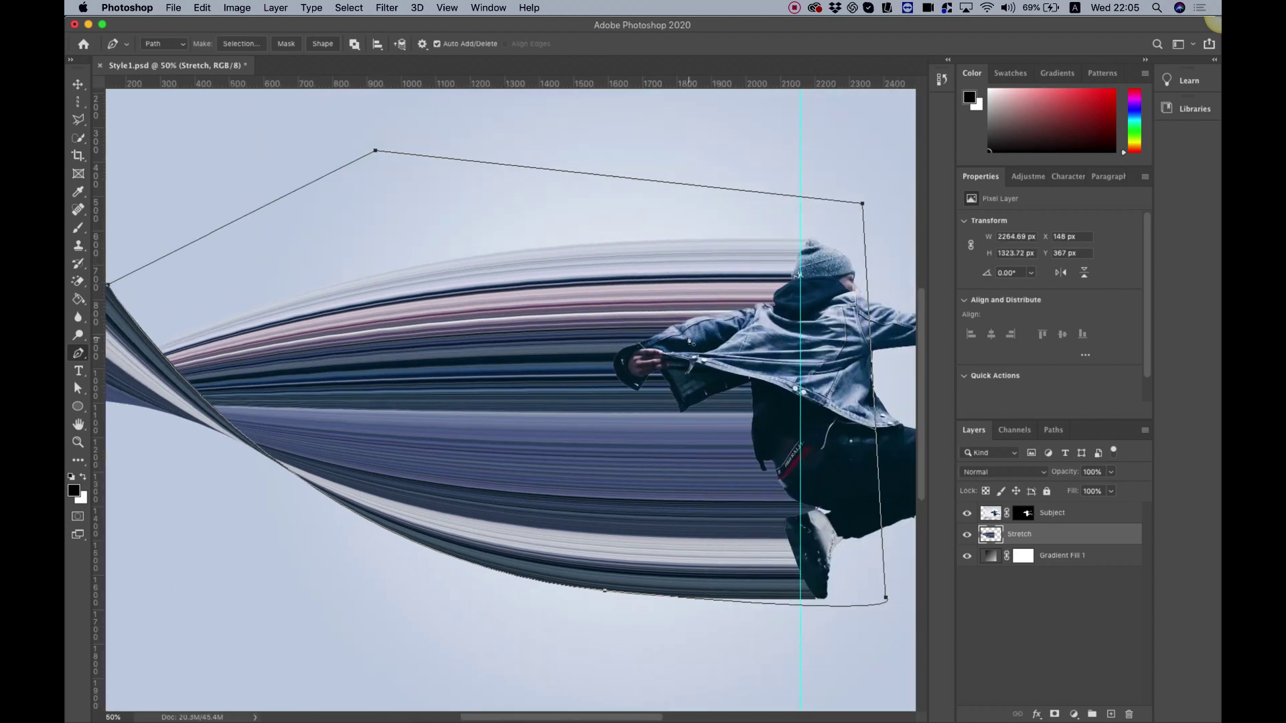
pyautogui.press('super+minus')
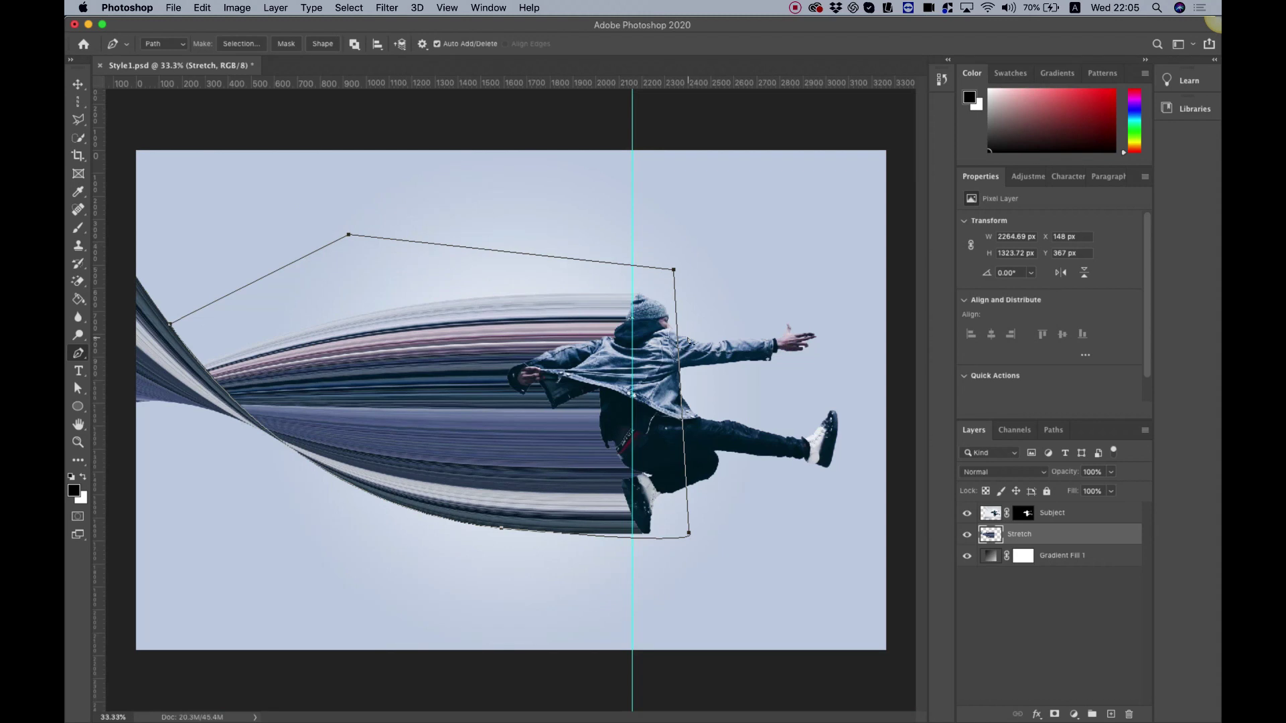
pyautogui.rightClick(455, 363)
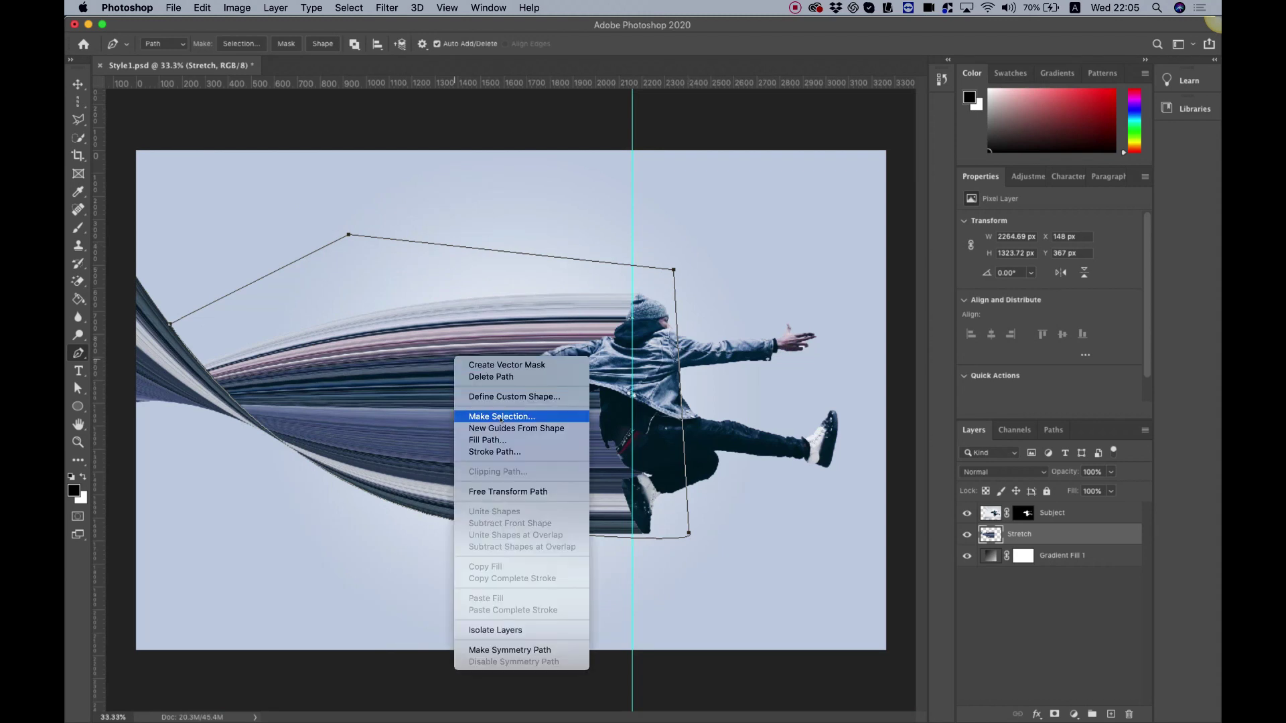
pyautogui.click(494, 417)
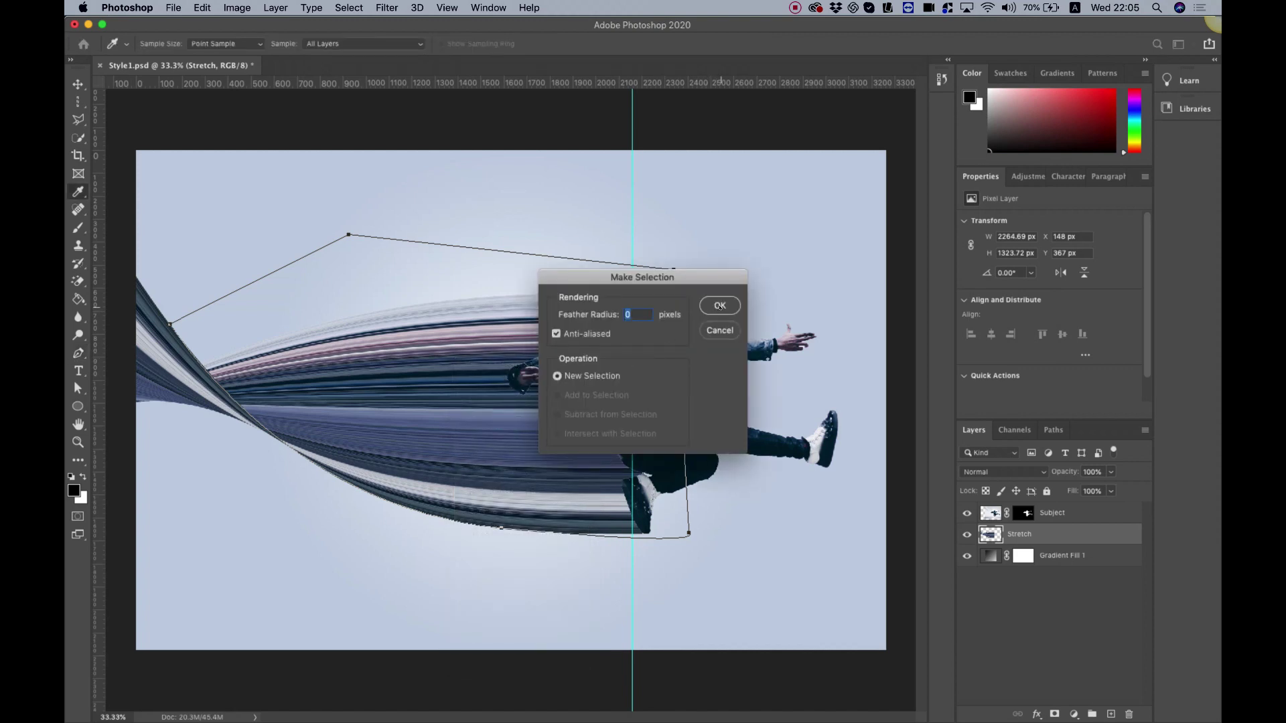
pyautogui.click(720, 306)
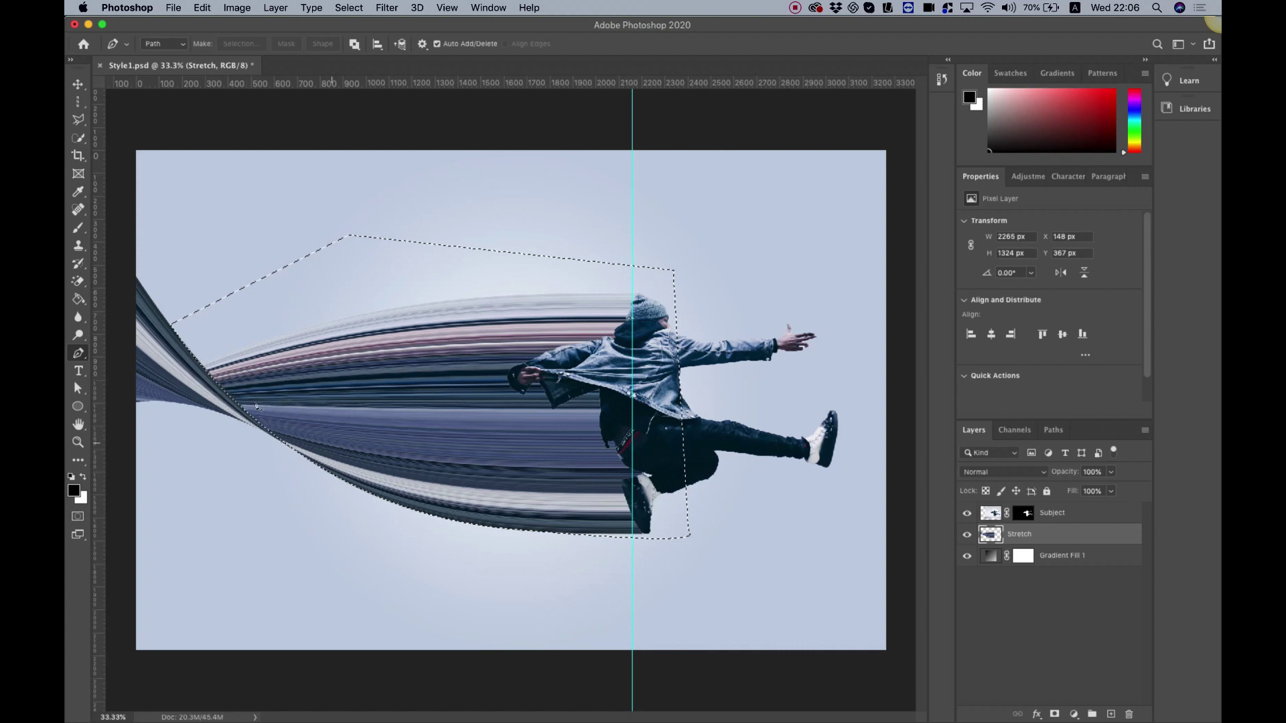
# Add a new layer above Stretch and choose the Soft Round brush with 0% hardness at 332 px
pyautogui.click(1111, 715)
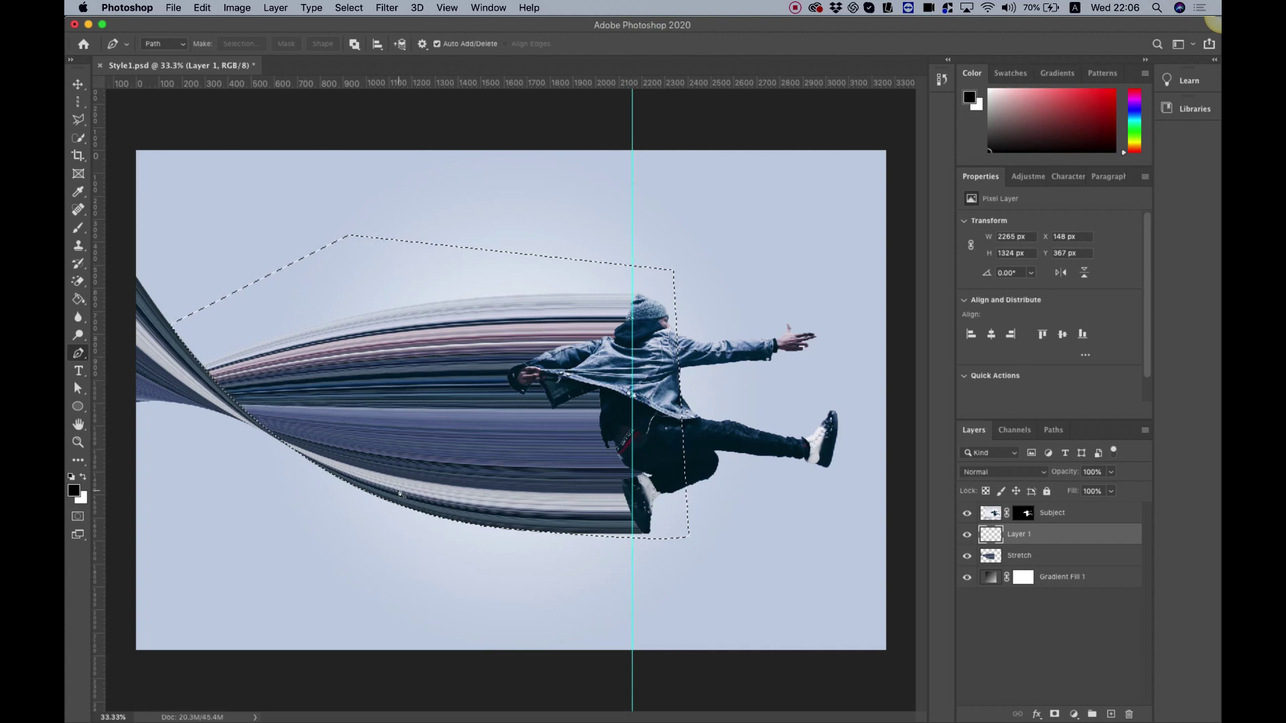
pyautogui.click(79, 228)
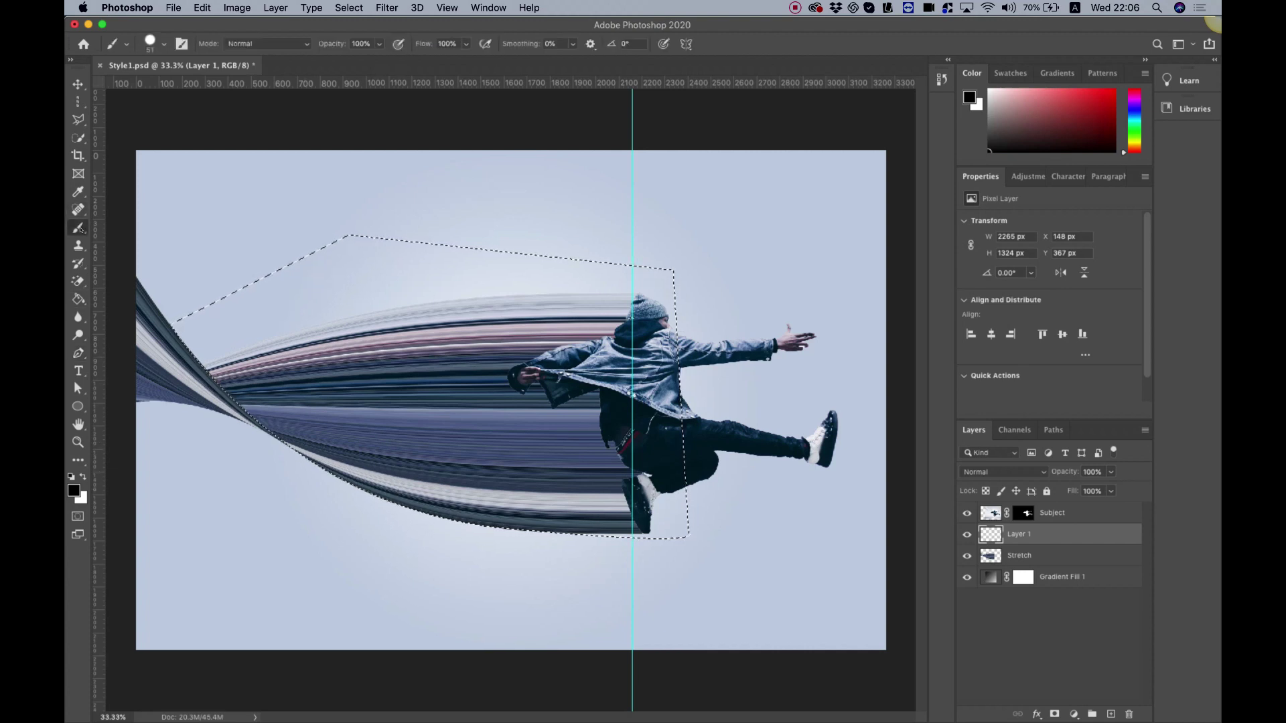
pyautogui.click(163, 44)
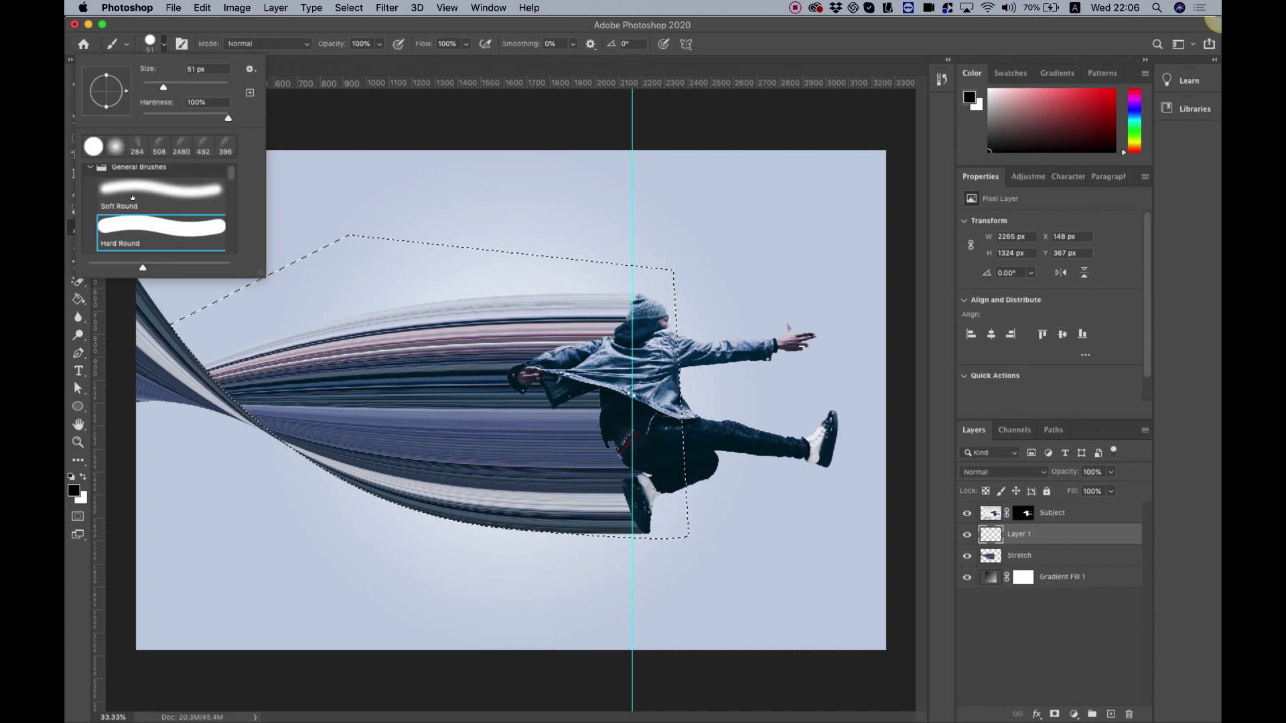
pyautogui.scroll(1, 122, 196)
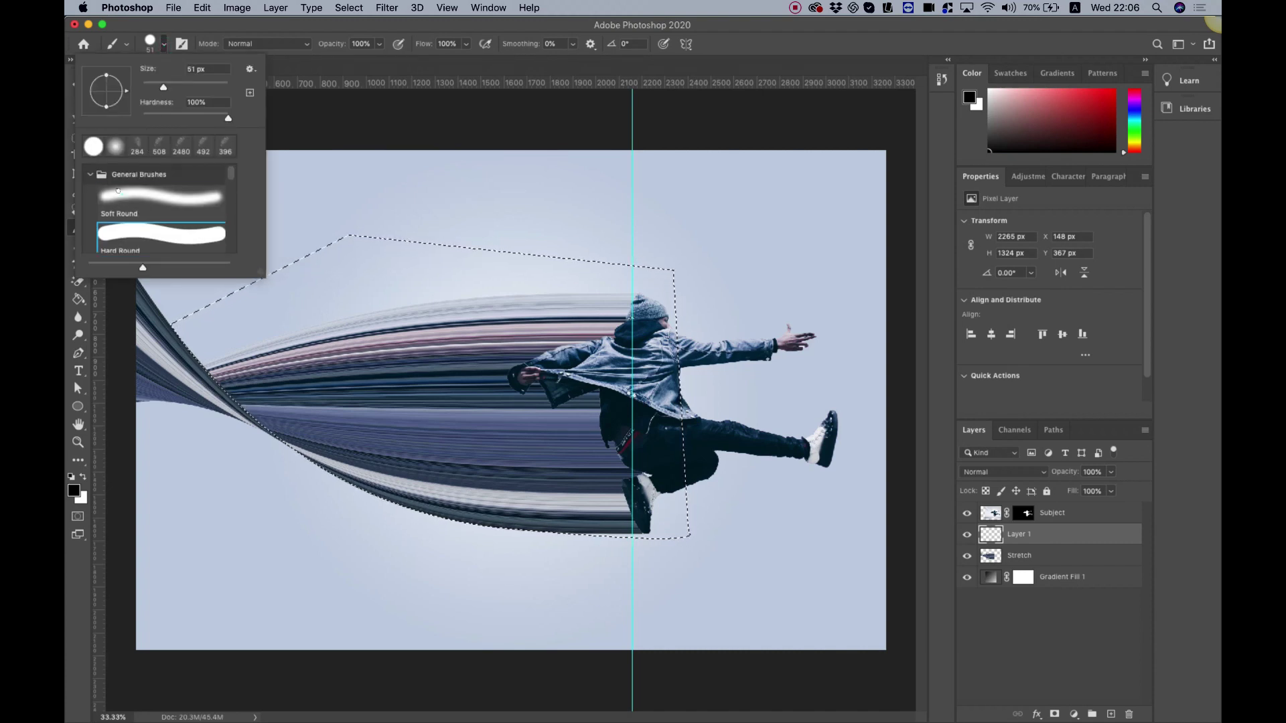
pyautogui.click(121, 196)
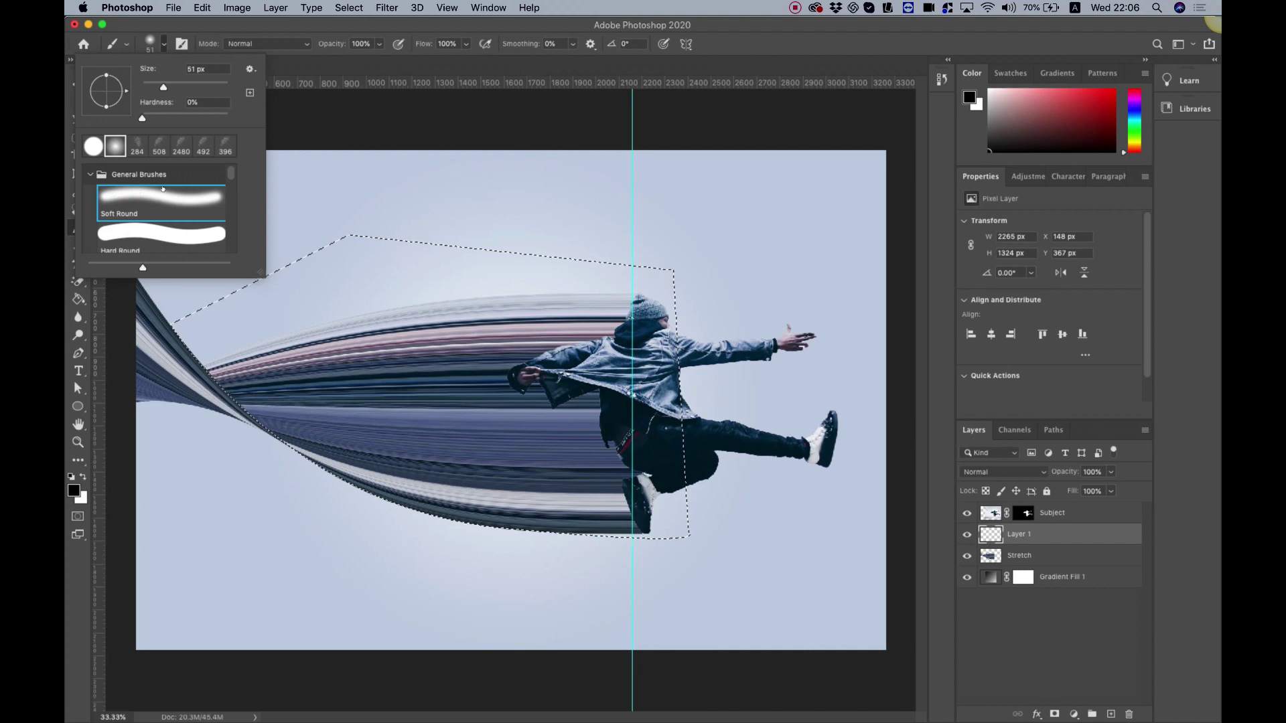
pyautogui.moveTo(163, 87); pyautogui.dragTo(212, 87)
pyautogui.press('Return')
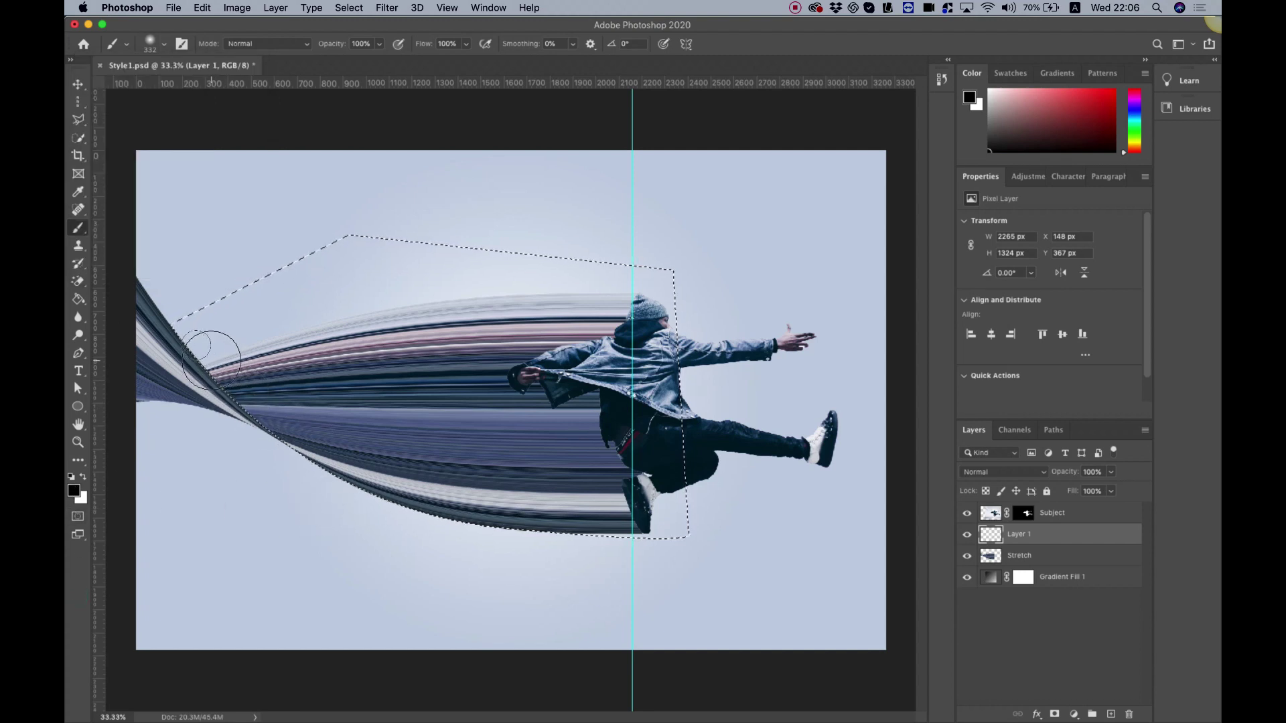
# Set the brush to 444 px and 22% opacity, and paint a soft black shadow inside the selection along the ribbon's fold
pyautogui.click(161, 43)
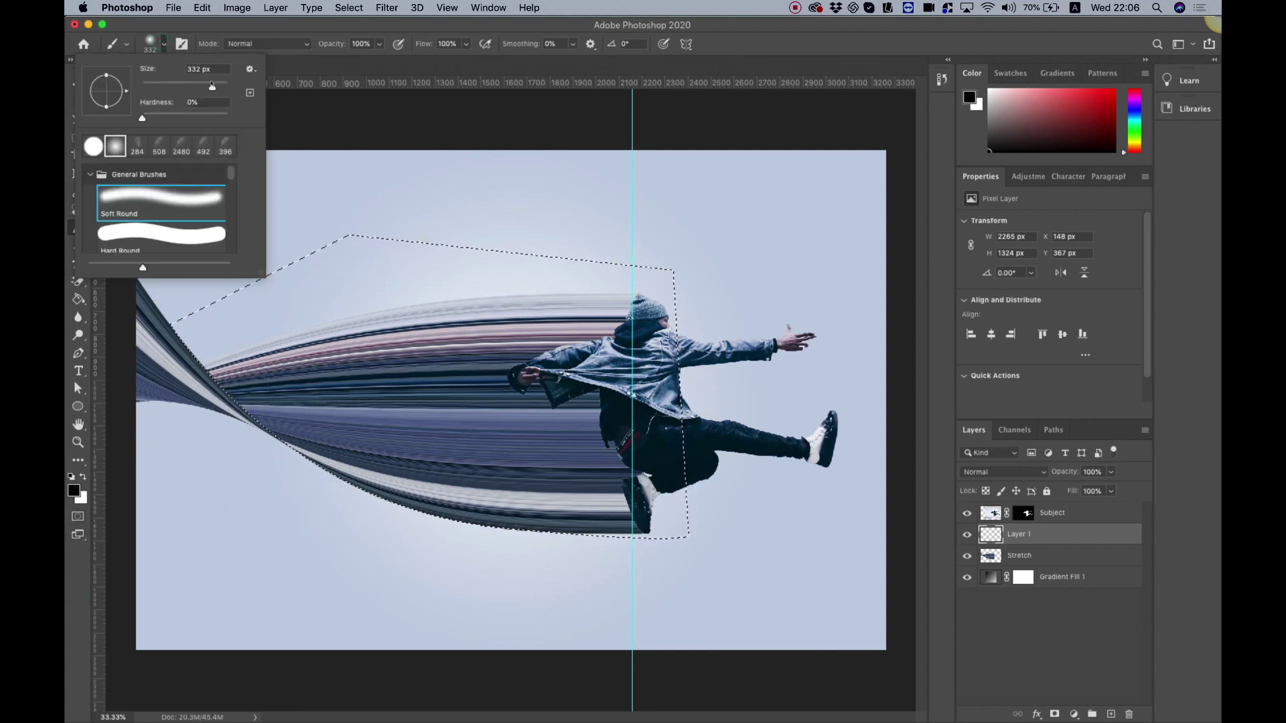
pyautogui.moveTo(215, 86); pyautogui.dragTo(217, 87)
pyautogui.click(378, 44)
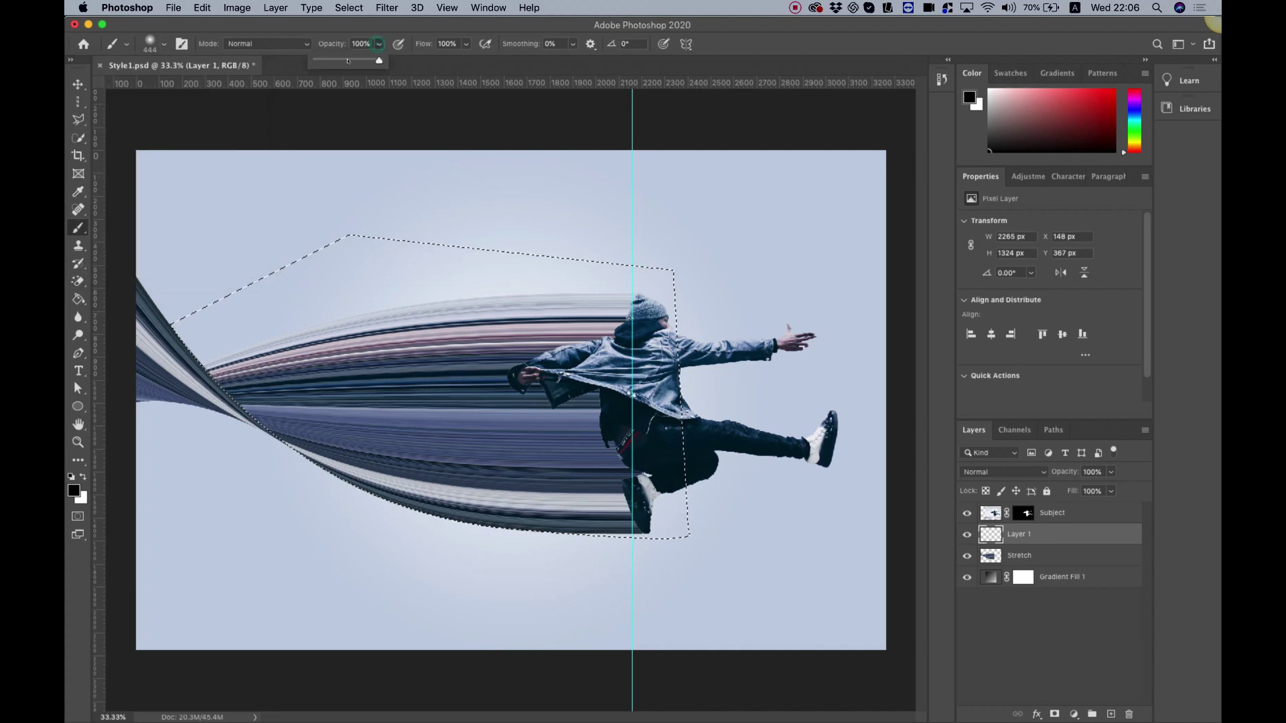
pyautogui.moveTo(383, 60); pyautogui.dragTo(329, 61)
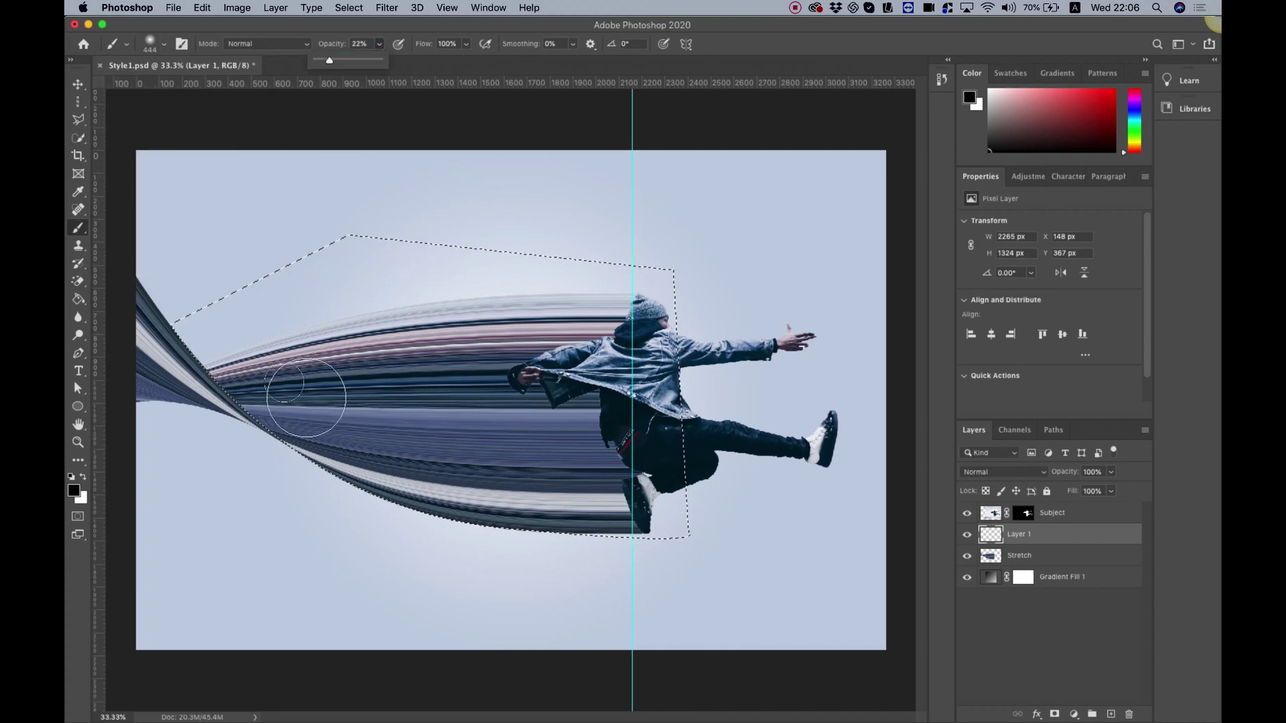
pyautogui.click(216, 395)
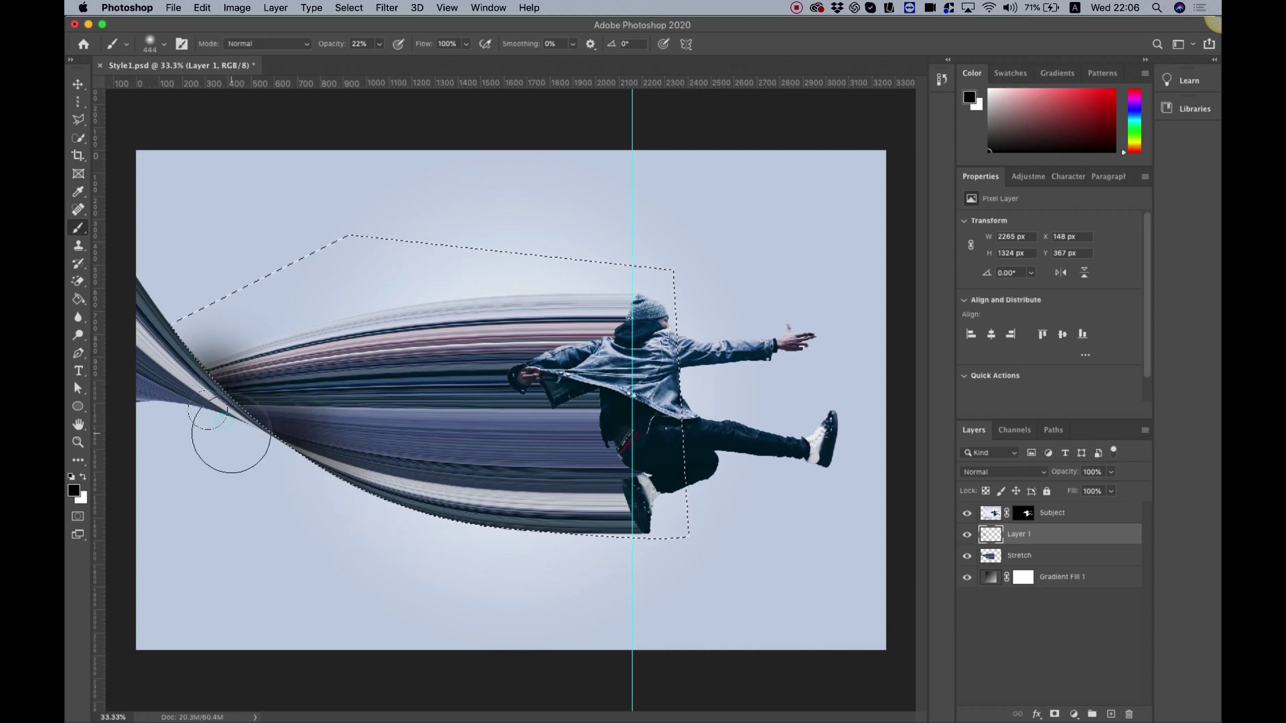
# Finish painting the soft black shadow along the ribbon's fold and clear the selection
pyautogui.moveTo(215, 430)
pyautogui.mouseDown()
pyautogui.moveTo(201, 425)
pyautogui.moveTo(288, 484)
pyautogui.moveTo(281, 474)
pyautogui.moveTo(336, 460)
pyautogui.moveTo(301, 473)
pyautogui.moveTo(244, 436)
pyautogui.moveTo(155, 321)
pyautogui.moveTo(588, 244)
pyautogui.moveTo(288, 402)
pyautogui.moveTo(442, 445)
pyautogui.moveTo(571, 417)
pyautogui.moveTo(247, 408)
pyautogui.moveTo(364, 286)
pyautogui.moveTo(194, 207)
pyautogui.moveTo(425, 262)
pyautogui.moveTo(775, 301)
pyautogui.moveTo(841, 295)
pyautogui.moveTo(855, 310)
pyautogui.moveTo(521, 390)
pyautogui.moveTo(259, 387)
pyautogui.moveTo(214, 345)
pyautogui.moveTo(221, 307)
pyautogui.moveTo(244, 373)
pyautogui.moveTo(221, 307)
pyautogui.moveTo(225, 355)
pyautogui.moveTo(215, 324)
pyautogui.mouseUp()
pyautogui.hotkey('ctrl', 'd')
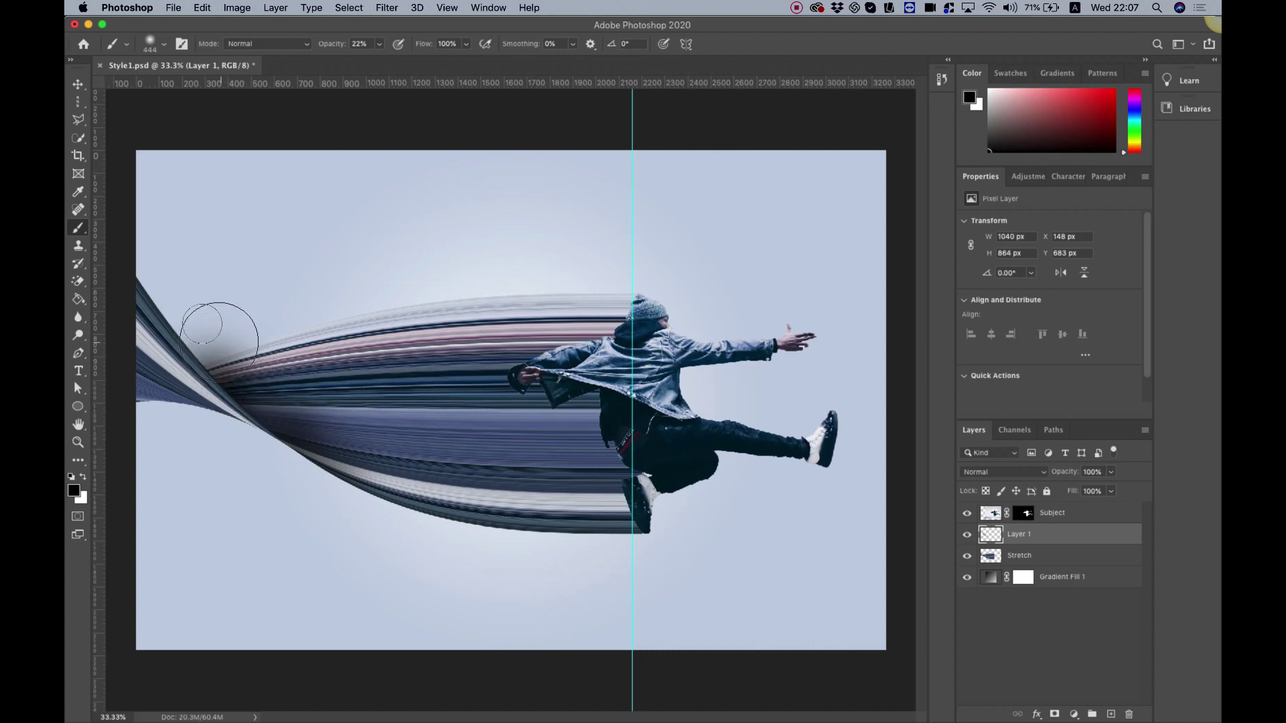
# Clip the painted shadow layer to the Stretch layer and rename it Shadow
pyautogui.rightClick(1020, 534)
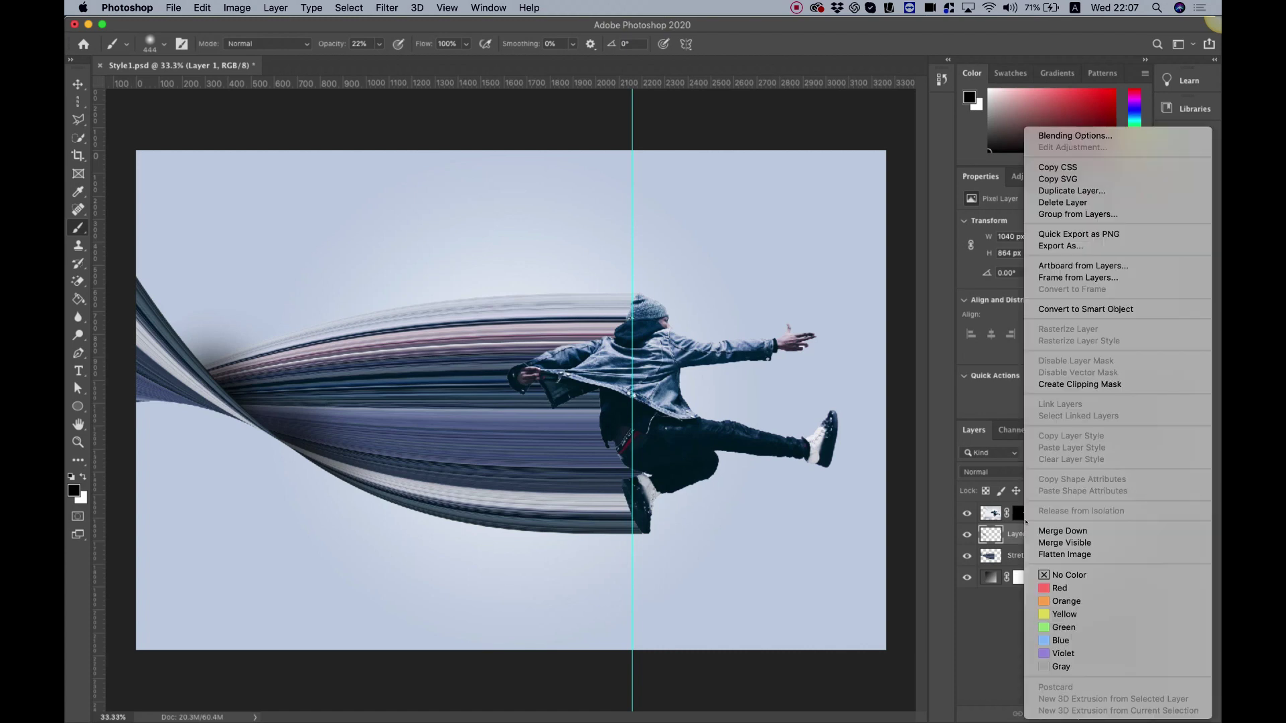
pyautogui.click(1064, 384)
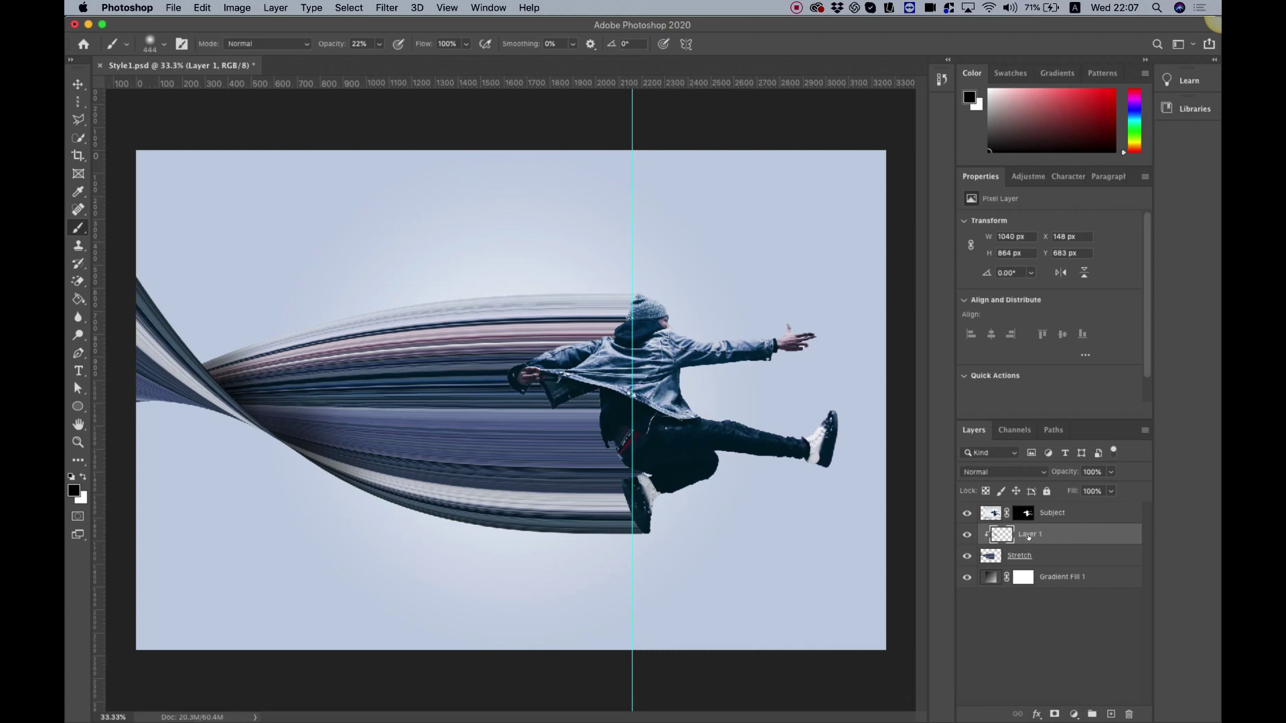
pyautogui.doubleClick(1029, 536)
pyautogui.write('Shadow')
pyautogui.press('Return')
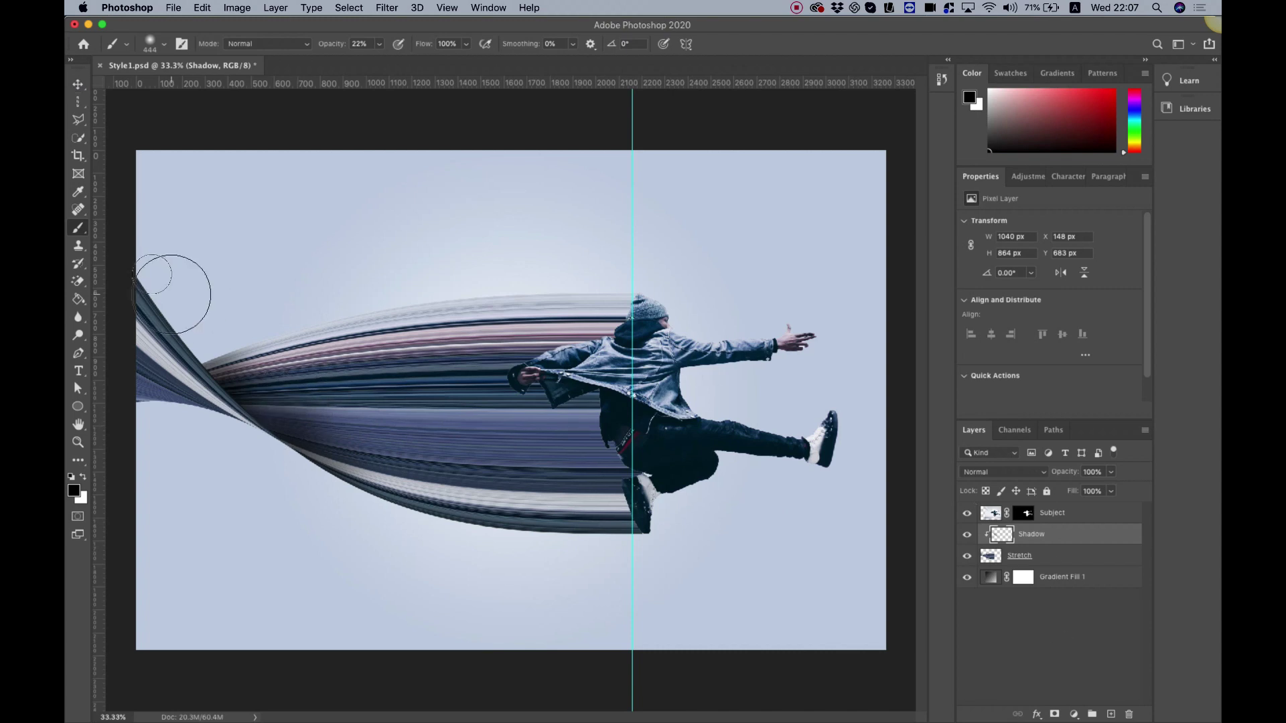
# Remove the vertical guide running through the dancer from the canvas
pyautogui.press('v')
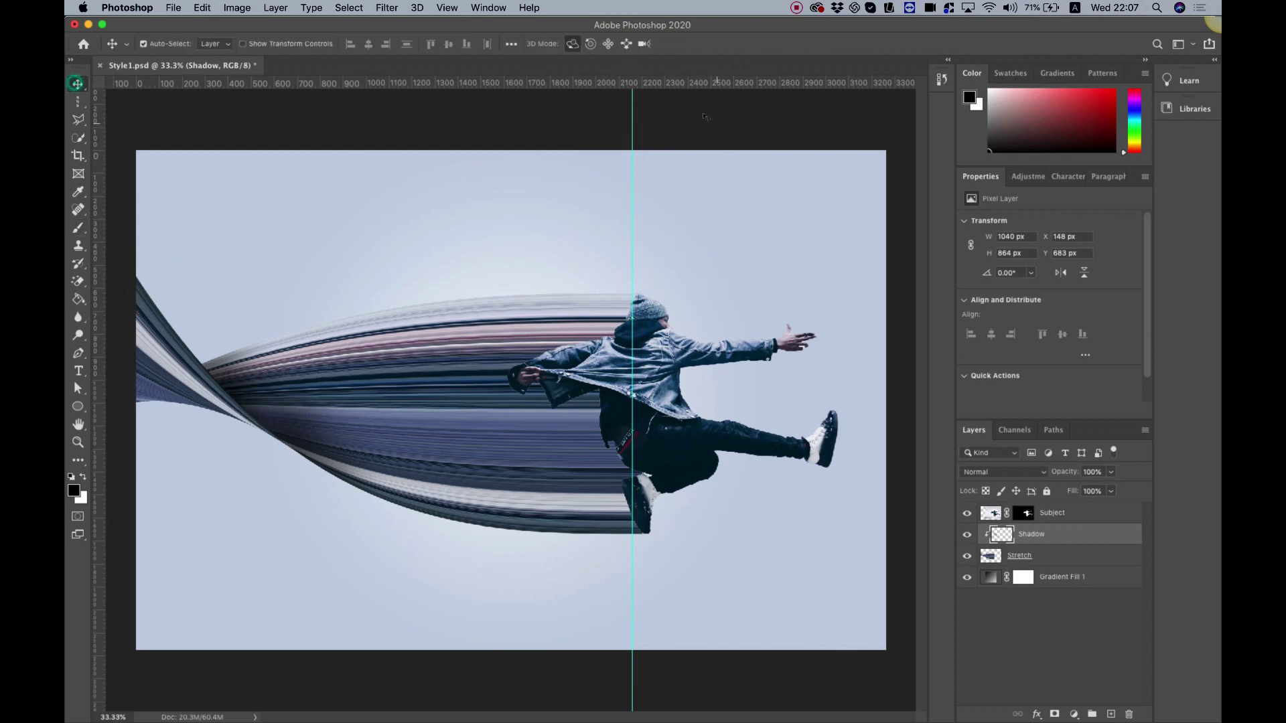
pyautogui.moveTo(632, 104); pyautogui.dragTo(634, 81)
# Add a new layer directly above Stretch, clipped to it, and name it Highlight
pyautogui.click(1019, 557)
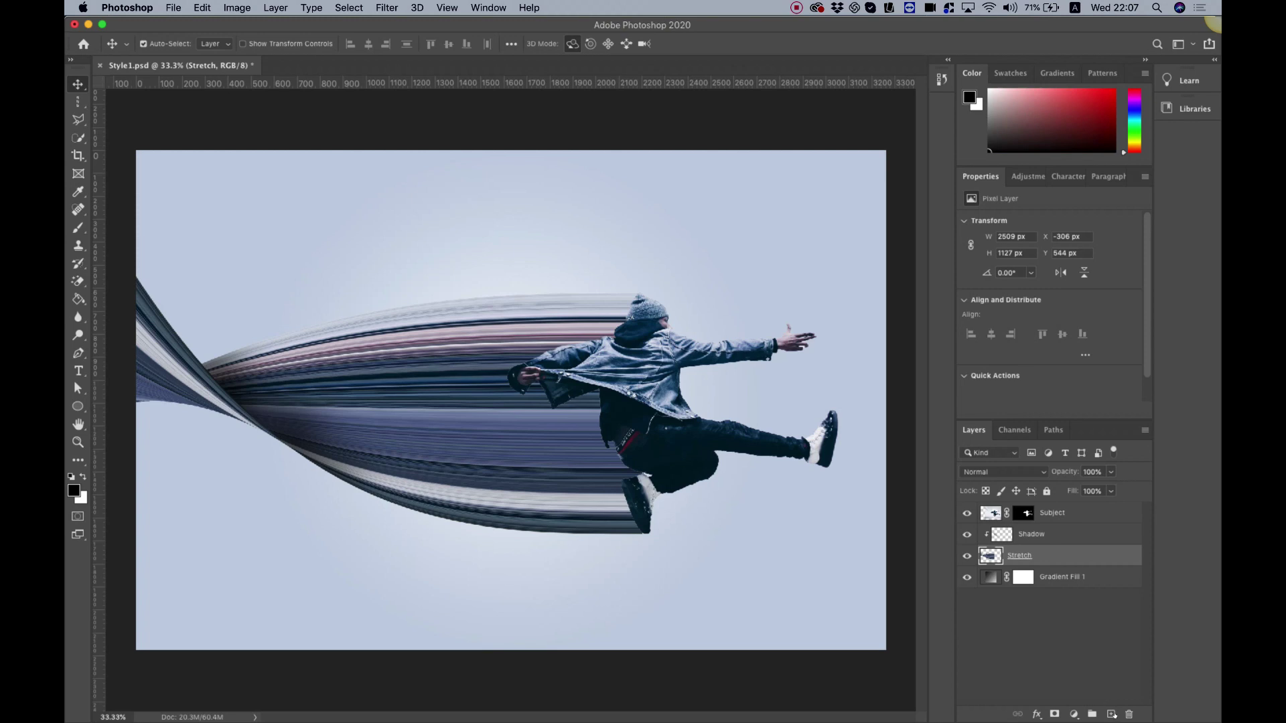
pyautogui.click(1111, 713)
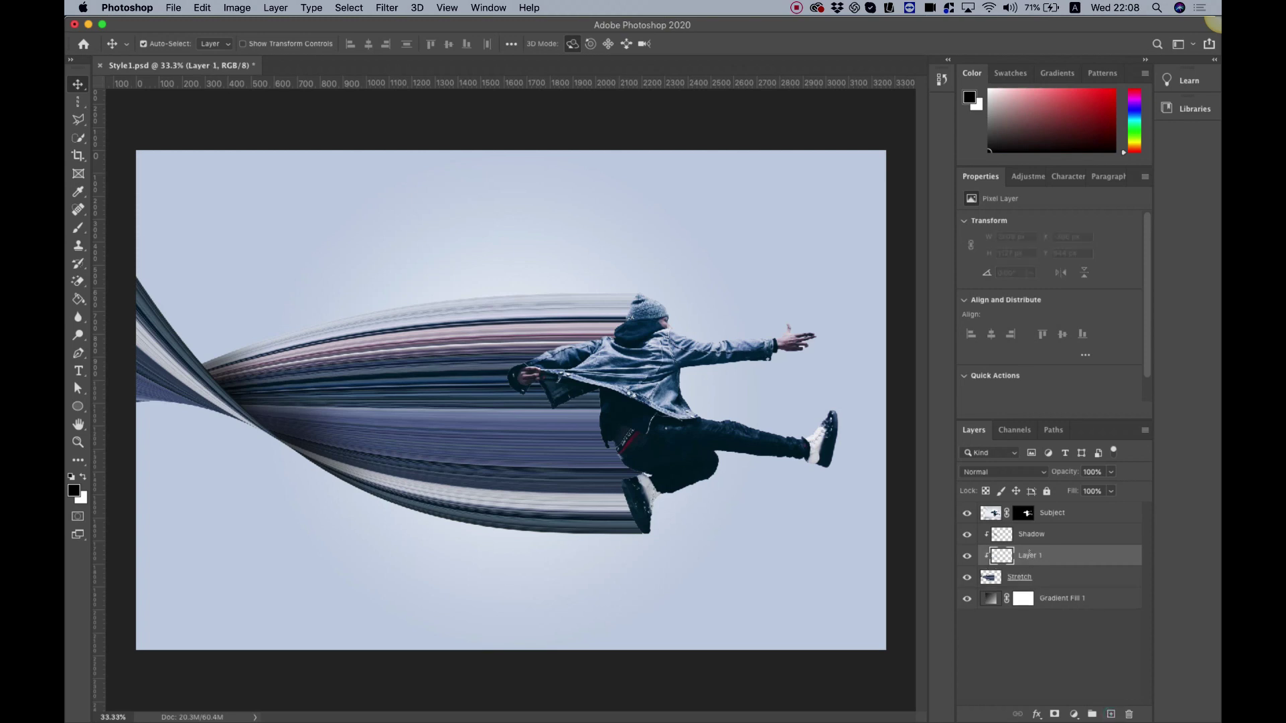
pyautogui.doubleClick(1029, 555)
pyautogui.write('HH')
pyautogui.write('ghlight')
pyautogui.press('Return')
# Paint a soft white highlight at 22% brush opacity on the ribbon's folded-over end beside the twist
pyautogui.click(85, 477)
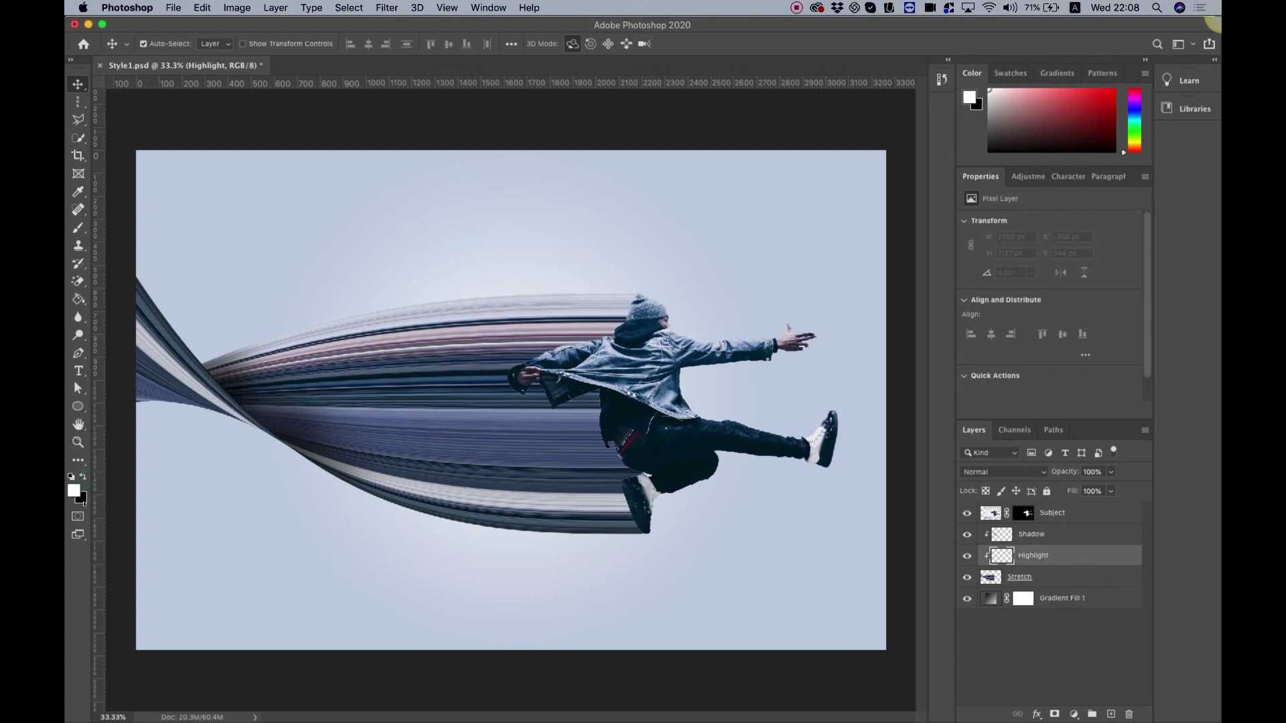
pyautogui.click(78, 227)
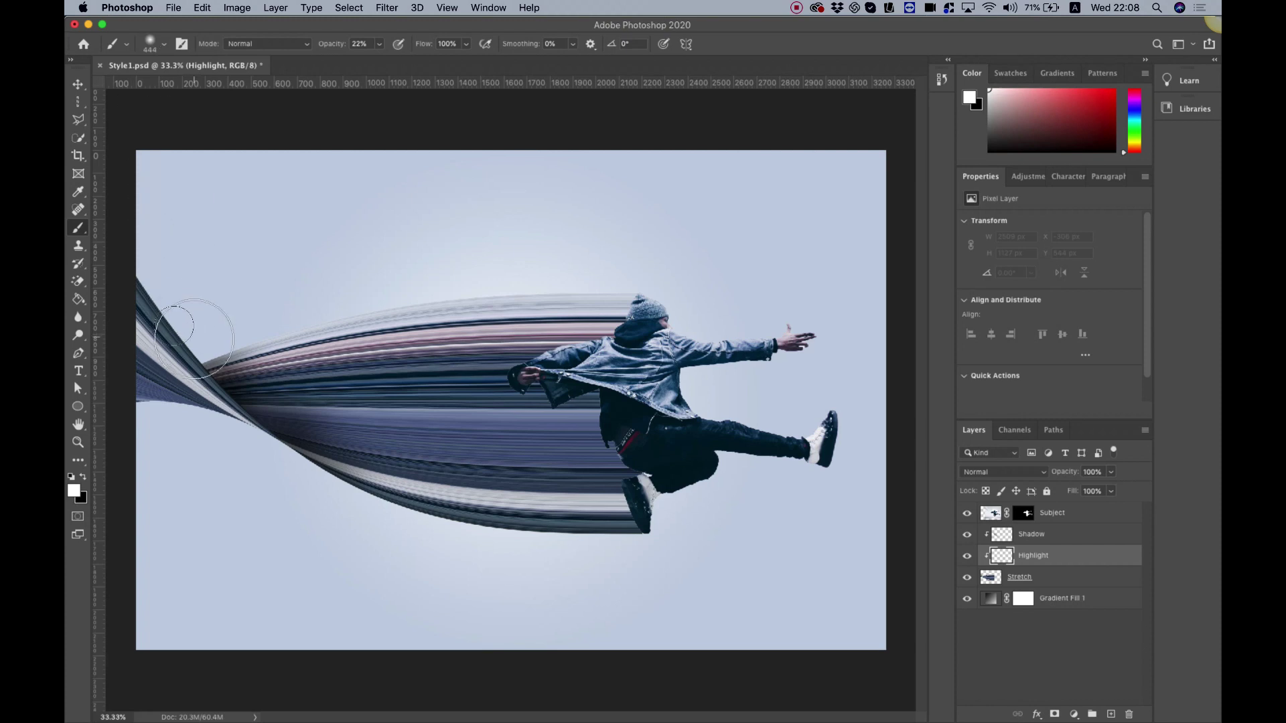
pyautogui.moveTo(171, 339)
pyautogui.mouseDown()
pyautogui.moveTo(167, 351)
pyautogui.moveTo(172, 298)
pyautogui.moveTo(174, 320)
pyautogui.moveTo(201, 321)
pyautogui.moveTo(344, 516)
pyautogui.moveTo(129, 301)
pyautogui.moveTo(143, 287)
pyautogui.moveTo(185, 320)
pyautogui.moveTo(186, 298)
pyautogui.moveTo(221, 355)
pyautogui.moveTo(190, 315)
pyautogui.moveTo(201, 336)
pyautogui.moveTo(194, 281)
pyautogui.mouseUp()
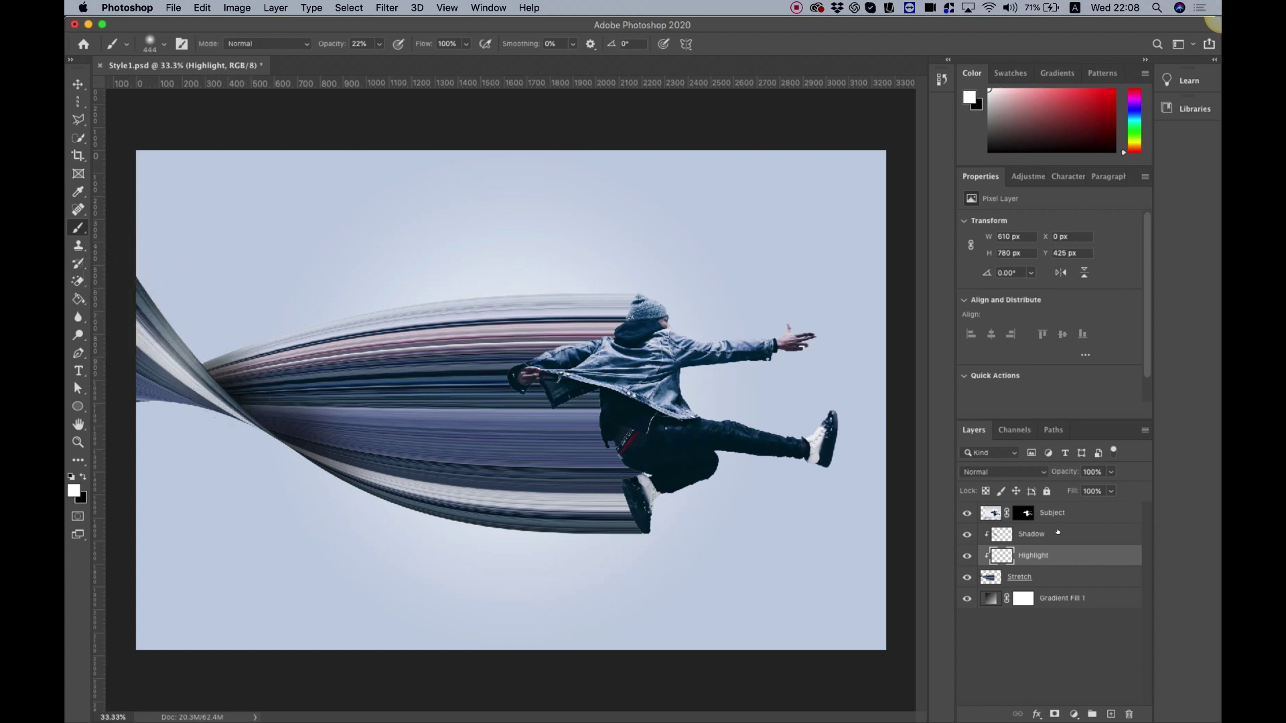
# Set the Highlight layer's blend mode to Color Dodge and its opacity to 53%
pyautogui.click(993, 472)
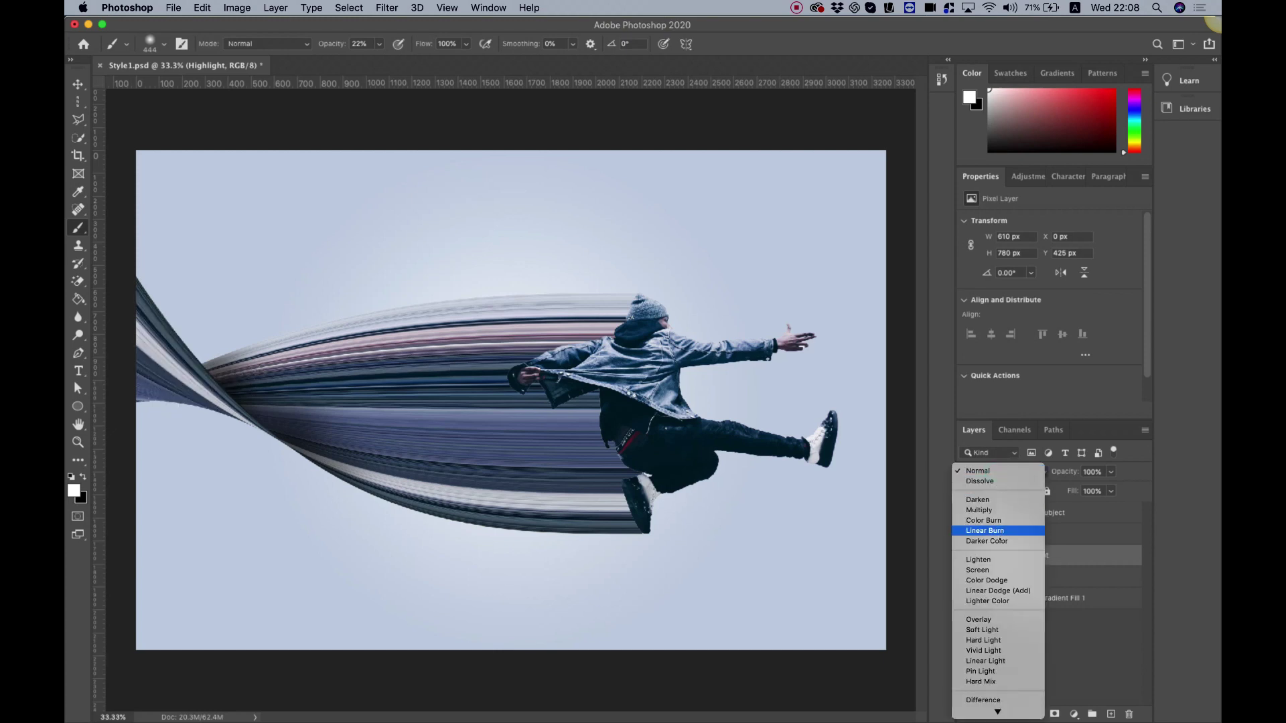
pyautogui.click(1001, 580)
pyautogui.click(1024, 473)
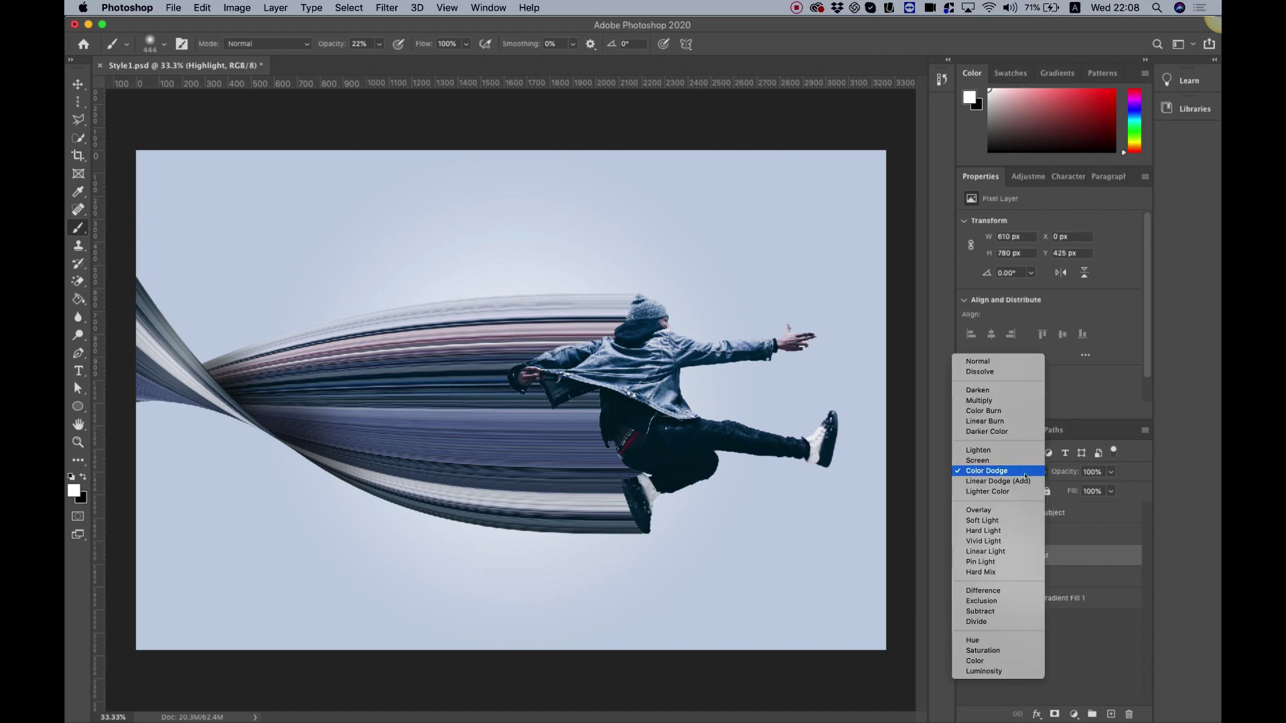
pyautogui.click(1024, 476)
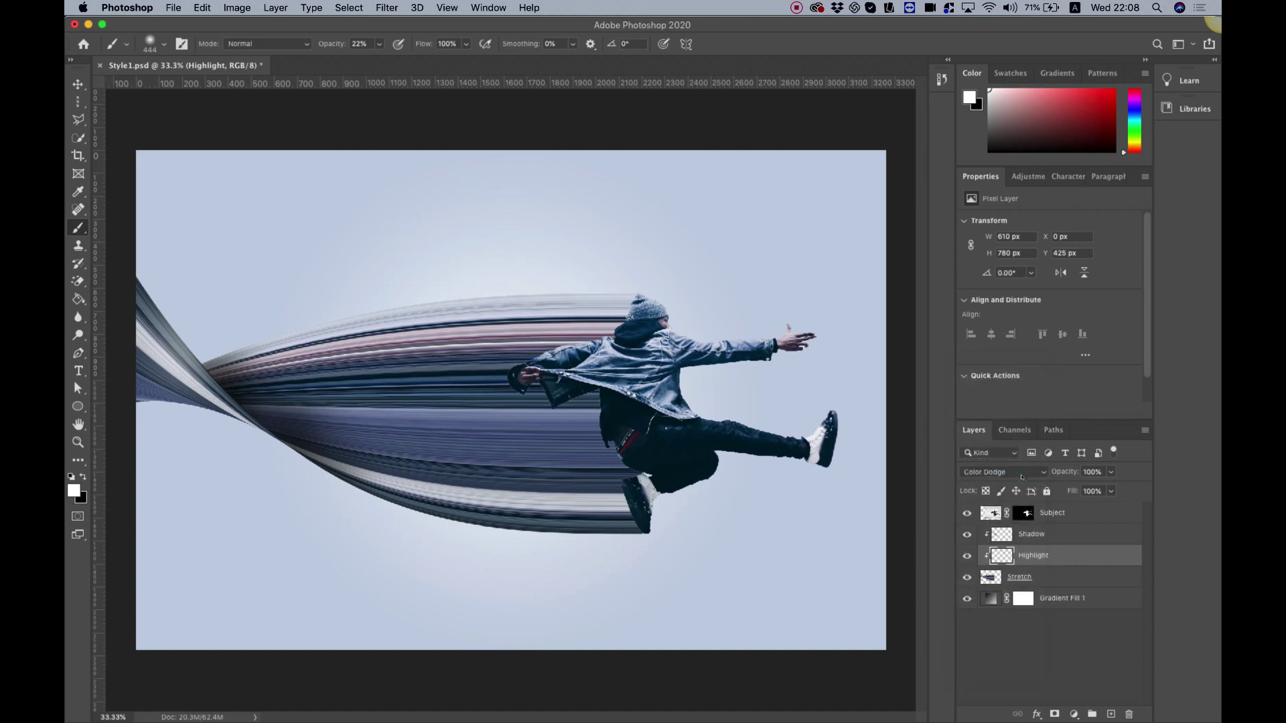
pyautogui.click(1110, 472)
pyautogui.moveTo(1111, 489); pyautogui.dragTo(1080, 487)
# Compare the ribbon with and without the Highlight layer by switching its visibility repeatedly, leaving the layer shown
pyautogui.click(964, 563)
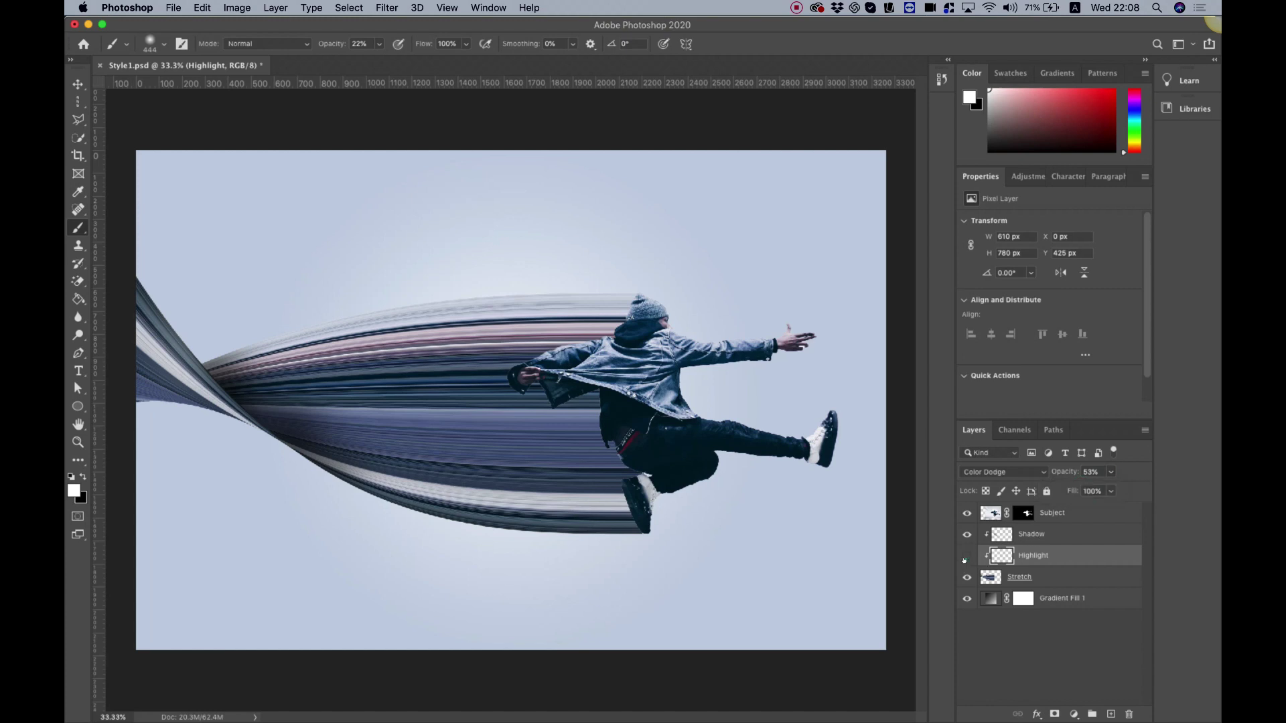
pyautogui.click(965, 557)
pyautogui.click(965, 558)
pyautogui.click(966, 557)
pyautogui.click(966, 557)
pyautogui.click(965, 557)
pyautogui.click(965, 557)
pyautogui.click(965, 557)
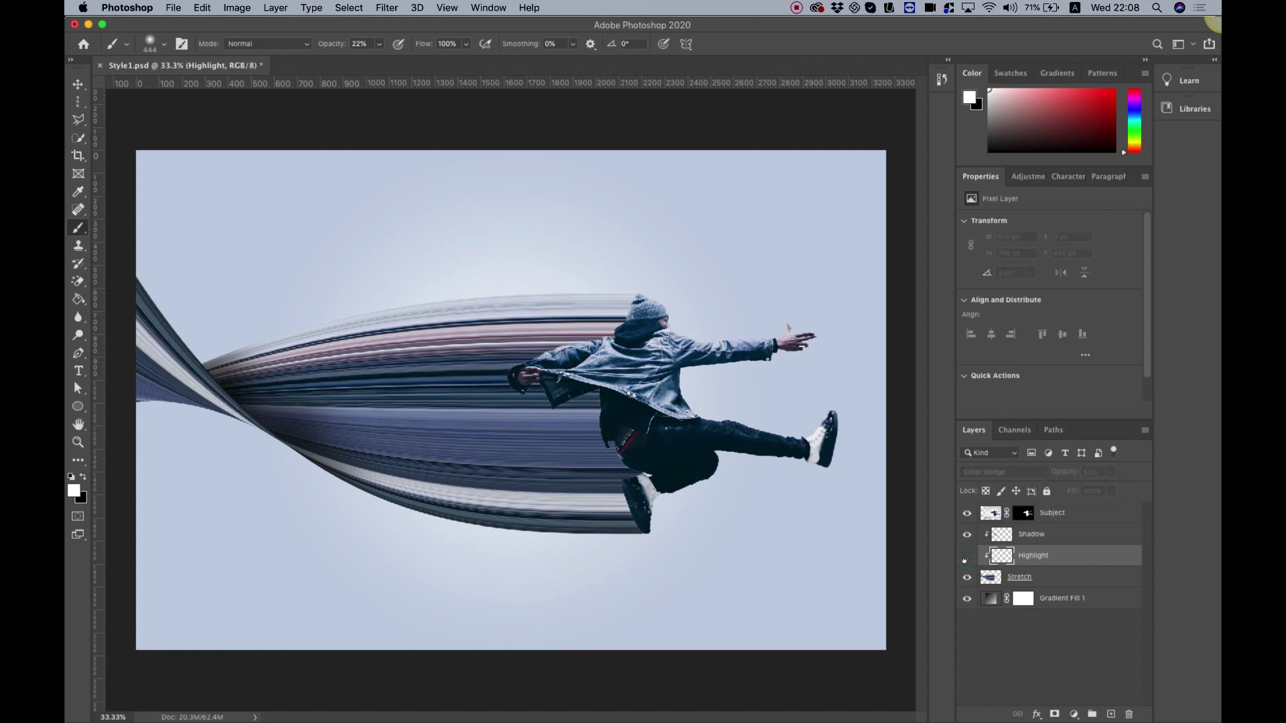
pyautogui.click(965, 557)
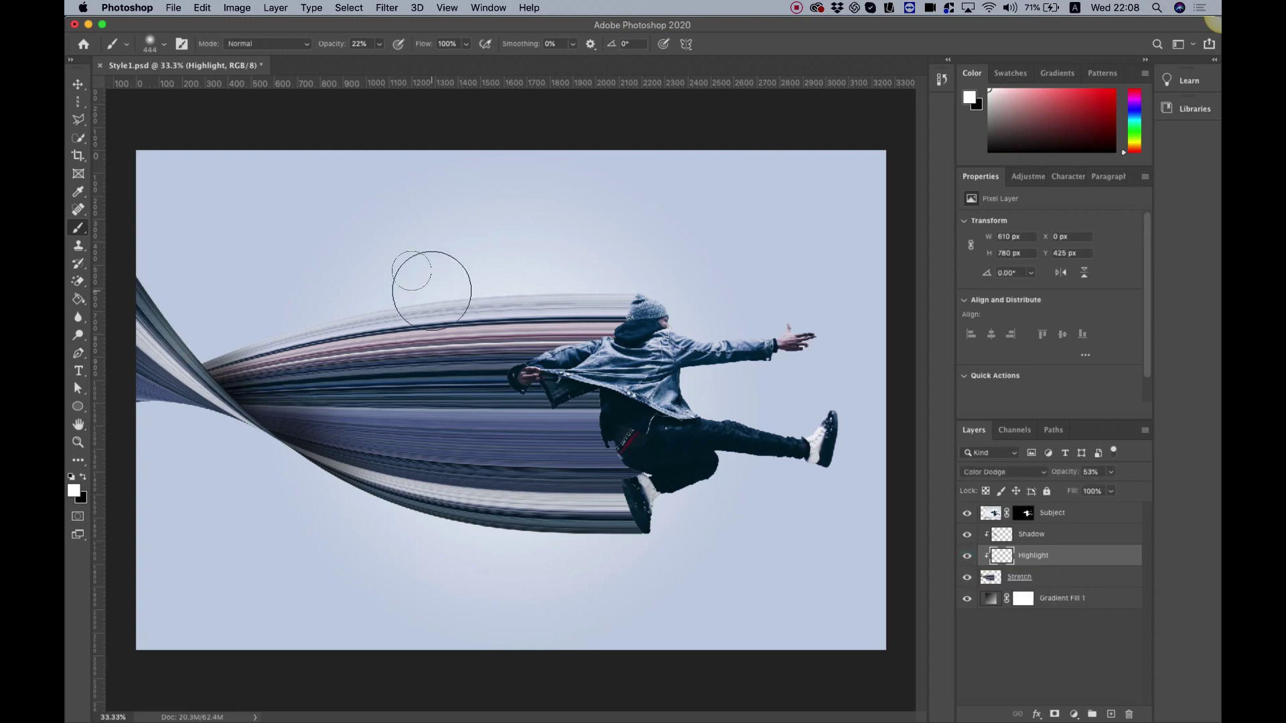
# Add a Linear Burn drop shadow to the Subject layer with 14% opacity, 21 px distance, 4% spread and 78 px size
pyautogui.click(78, 85)
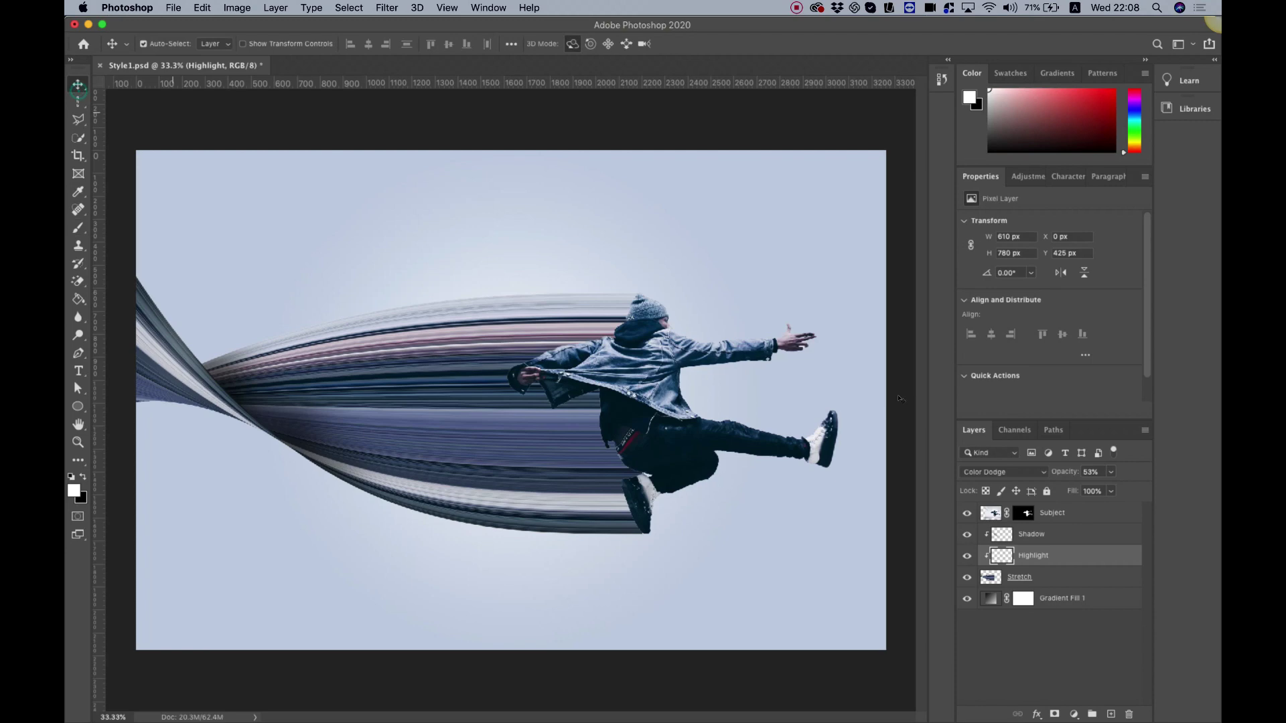
pyautogui.click(1071, 519)
pyautogui.rightClick(1066, 520)
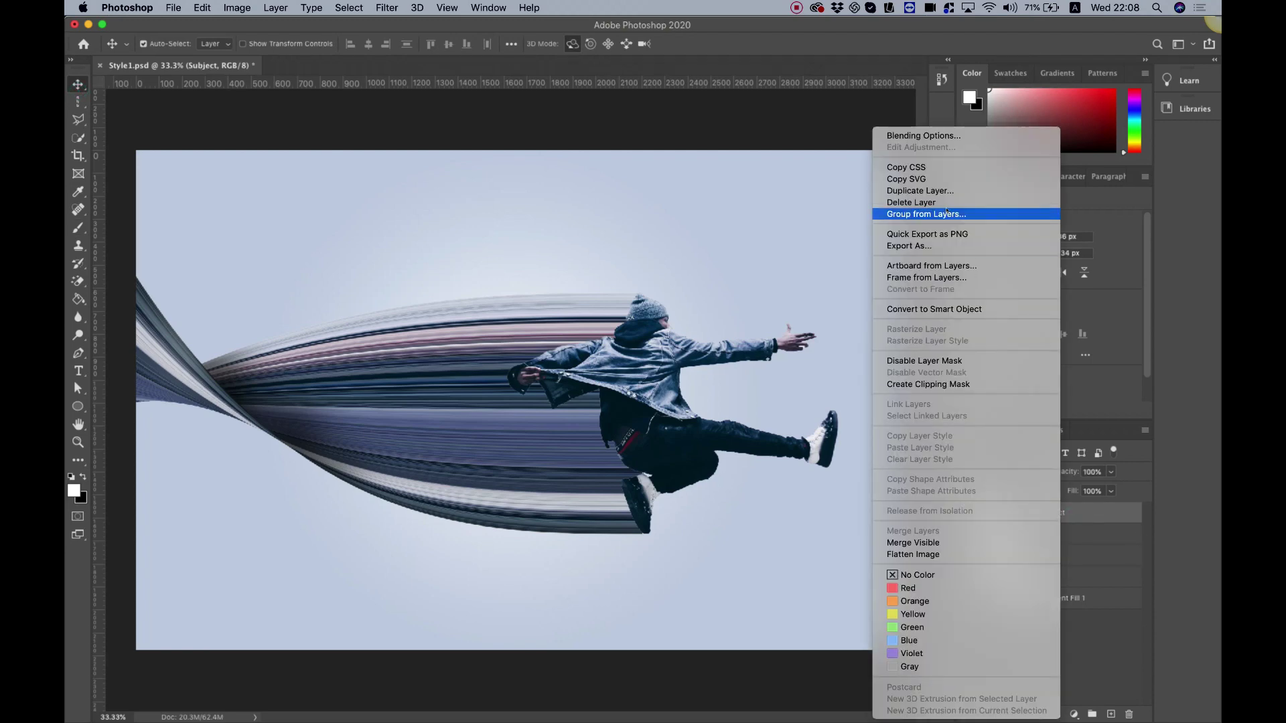
pyautogui.click(924, 135)
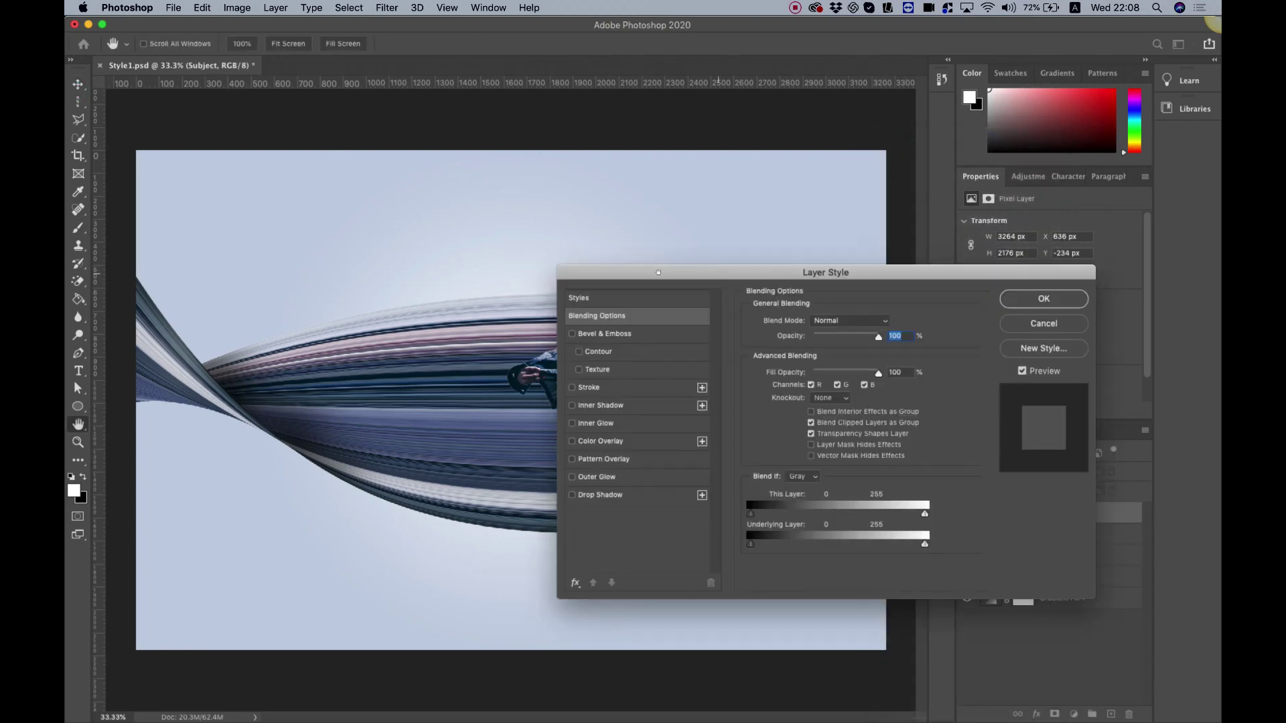
pyautogui.moveTo(659, 272); pyautogui.dragTo(809, 178)
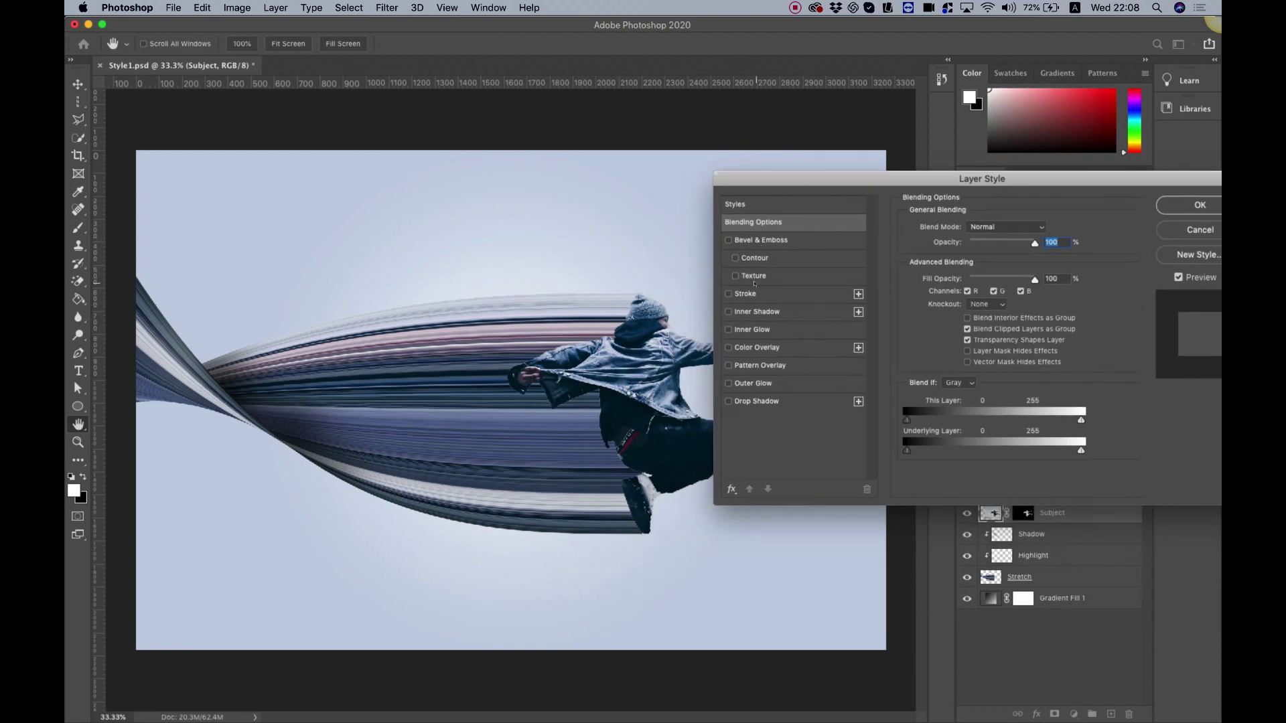
pyautogui.click(749, 402)
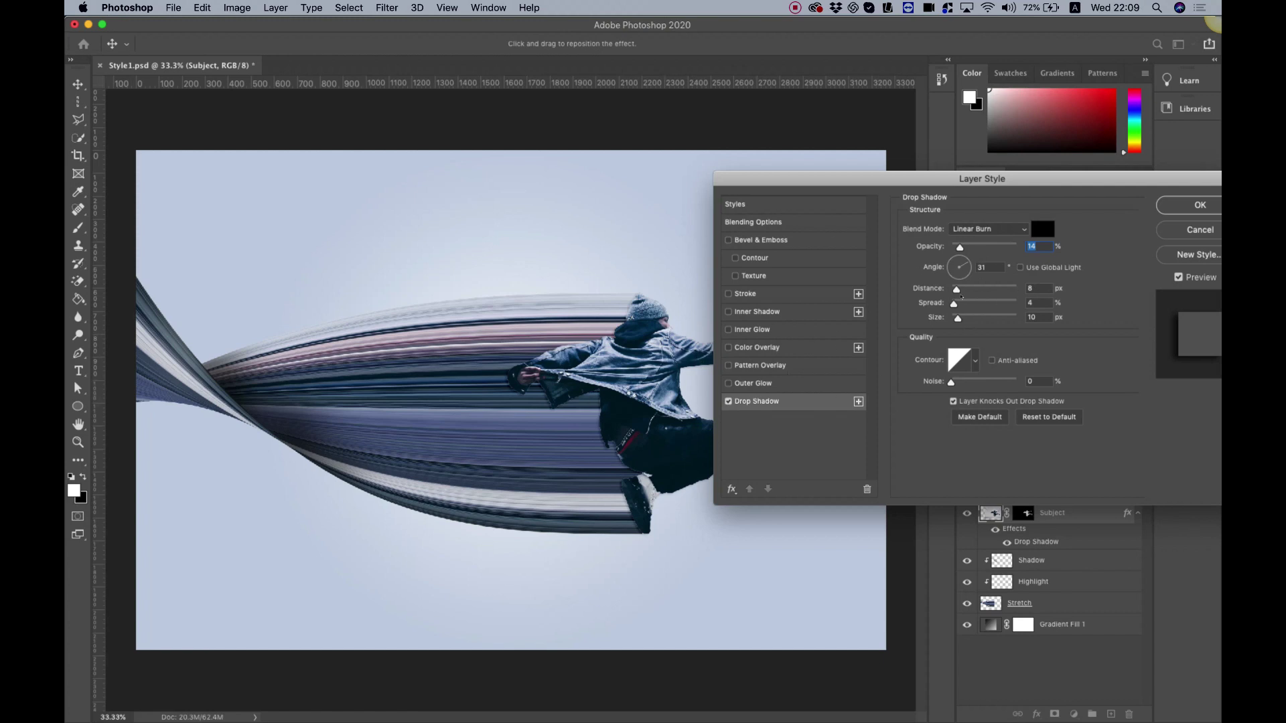
pyautogui.moveTo(957, 289); pyautogui.dragTo(974, 319)
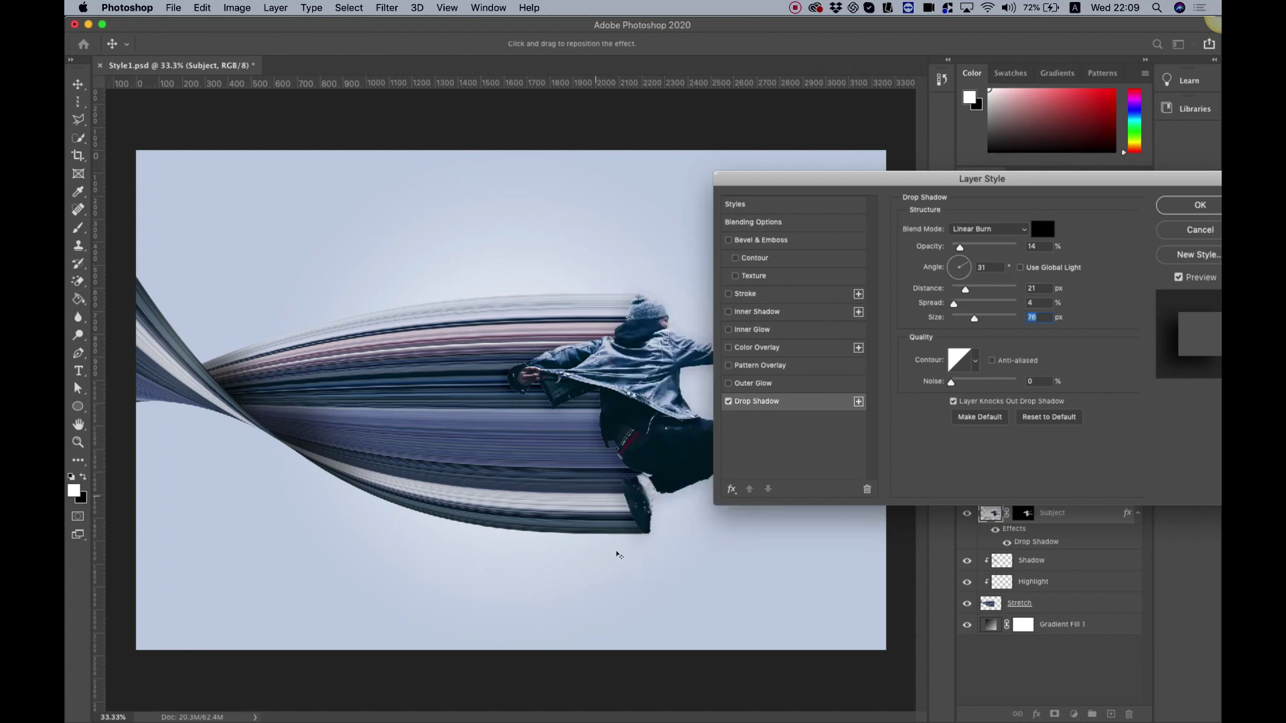
pyautogui.click(1185, 205)
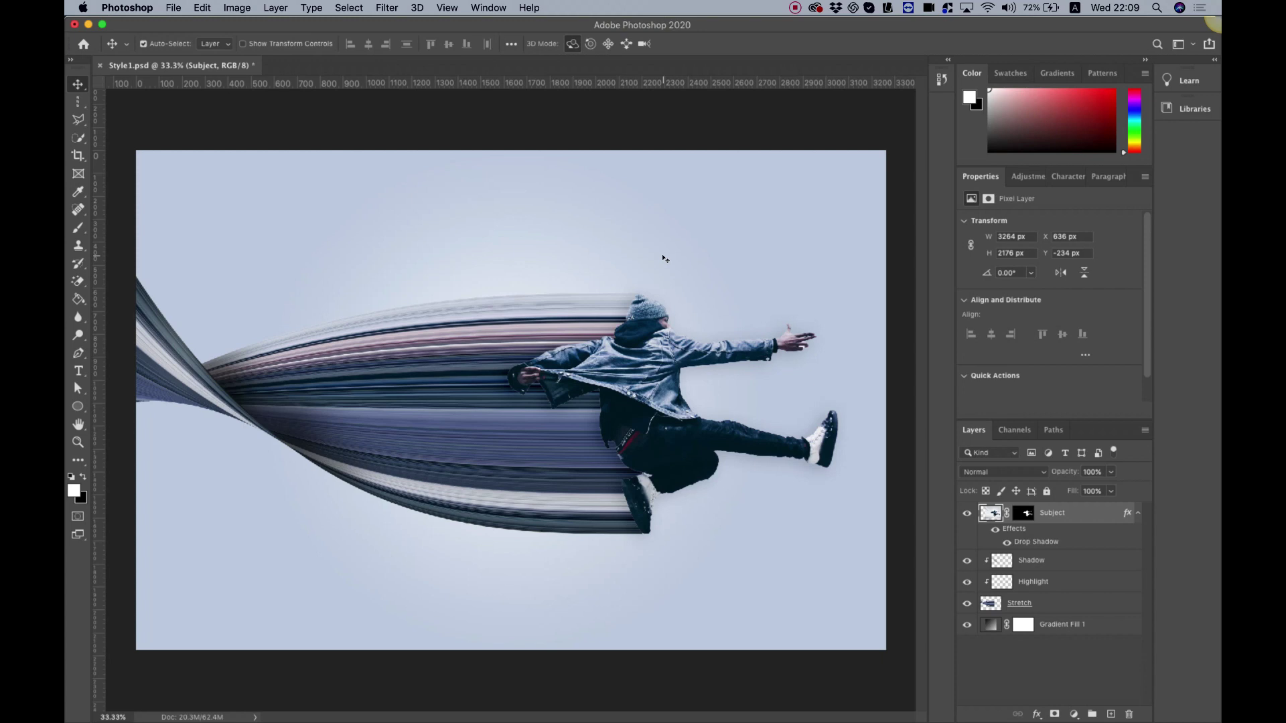
# Open the file Style2.psd from the pixel stretch folder
pyautogui.click(172, 8)
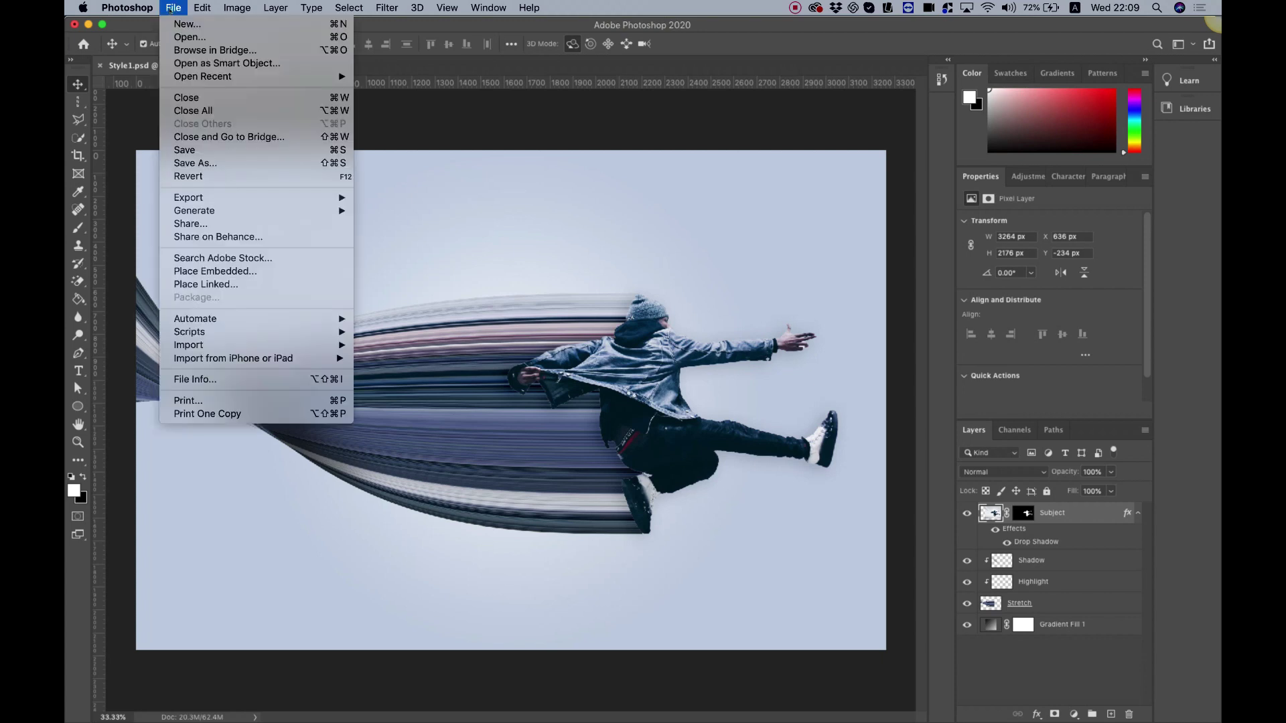
pyautogui.click(190, 37)
pyautogui.click(465, 158)
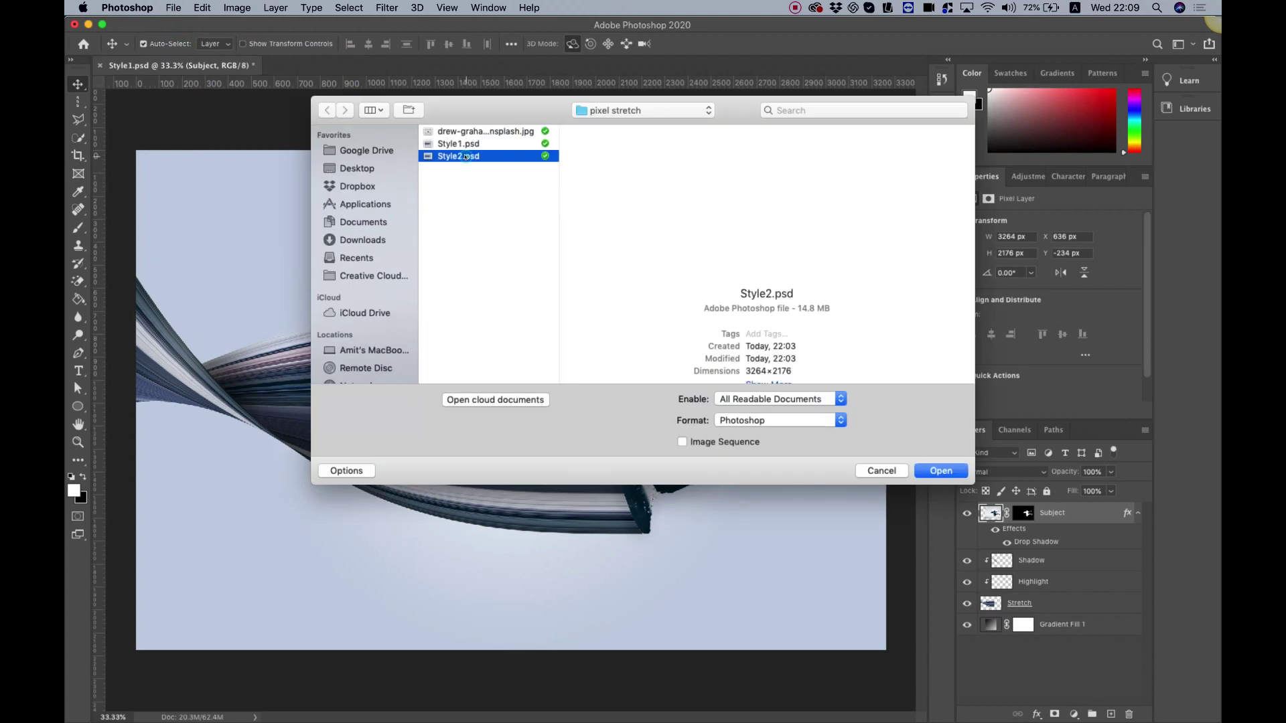
pyautogui.doubleClick(466, 157)
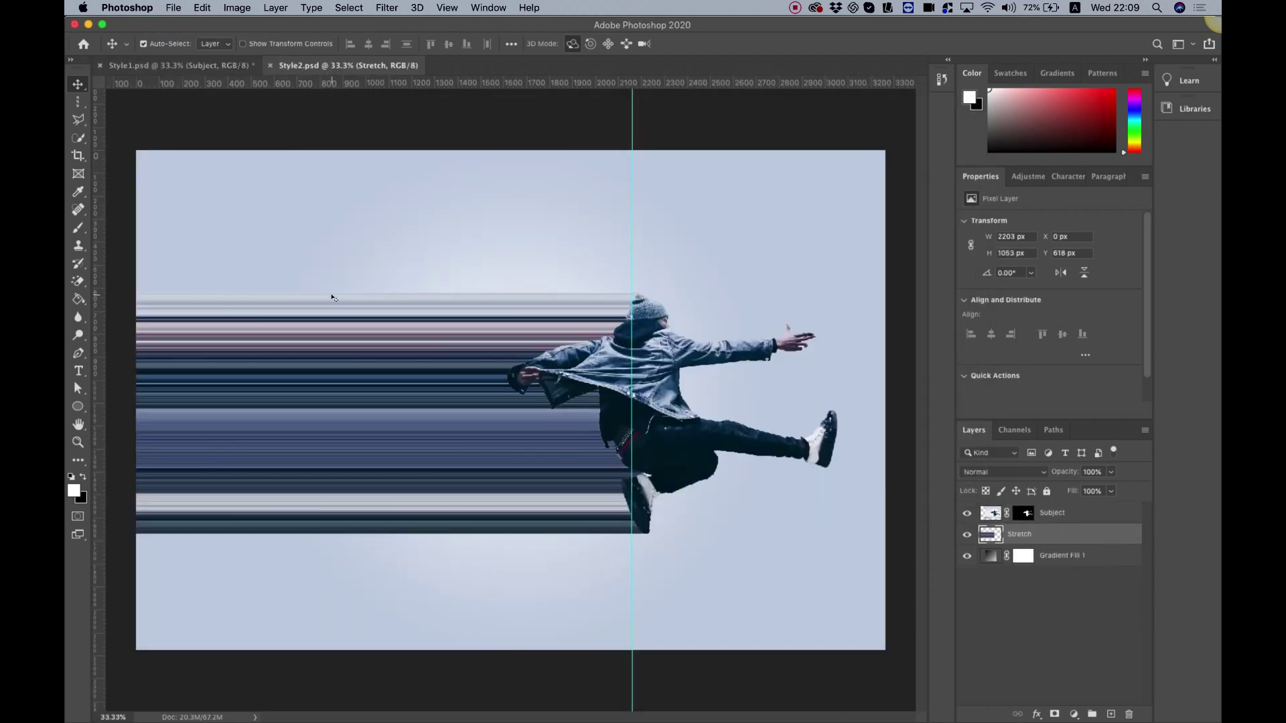
# Move the dancer left over the streaks and reduce the canvas to a 2176 by 2176 pixel square, accepting the clipping
pyautogui.moveTo(659, 407); pyautogui.dragTo(549, 406)
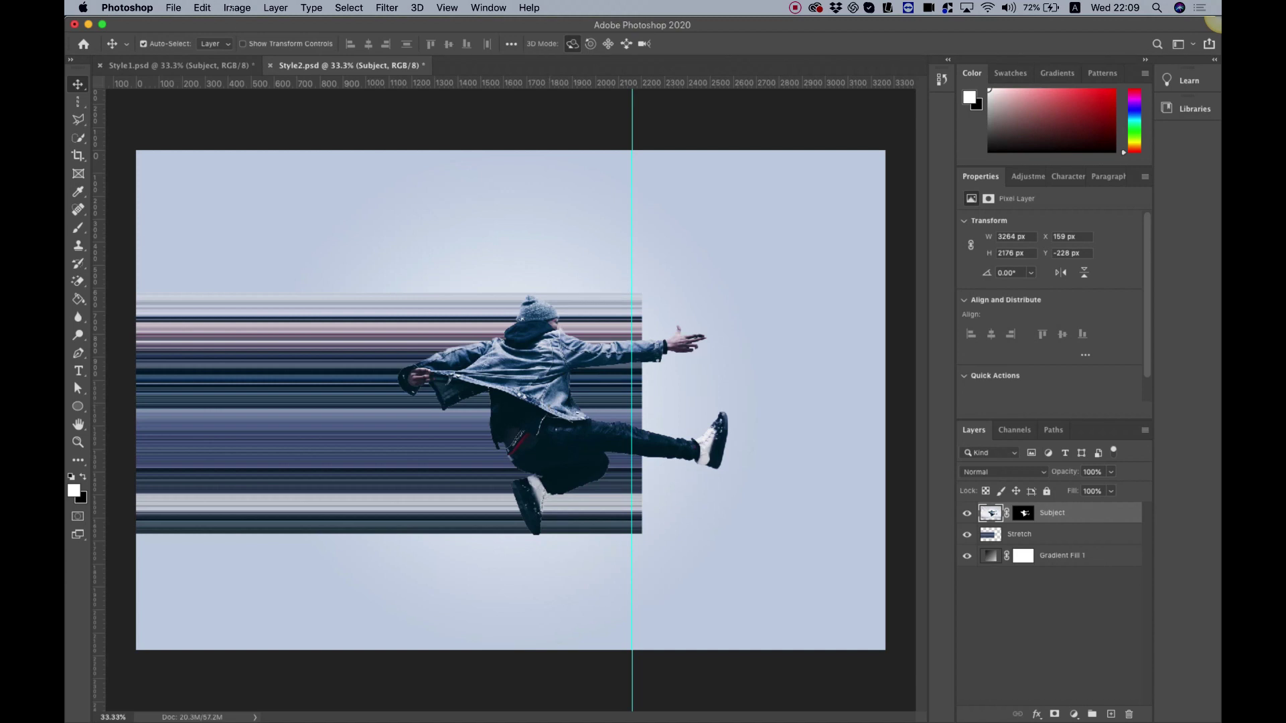
pyautogui.click(229, 7)
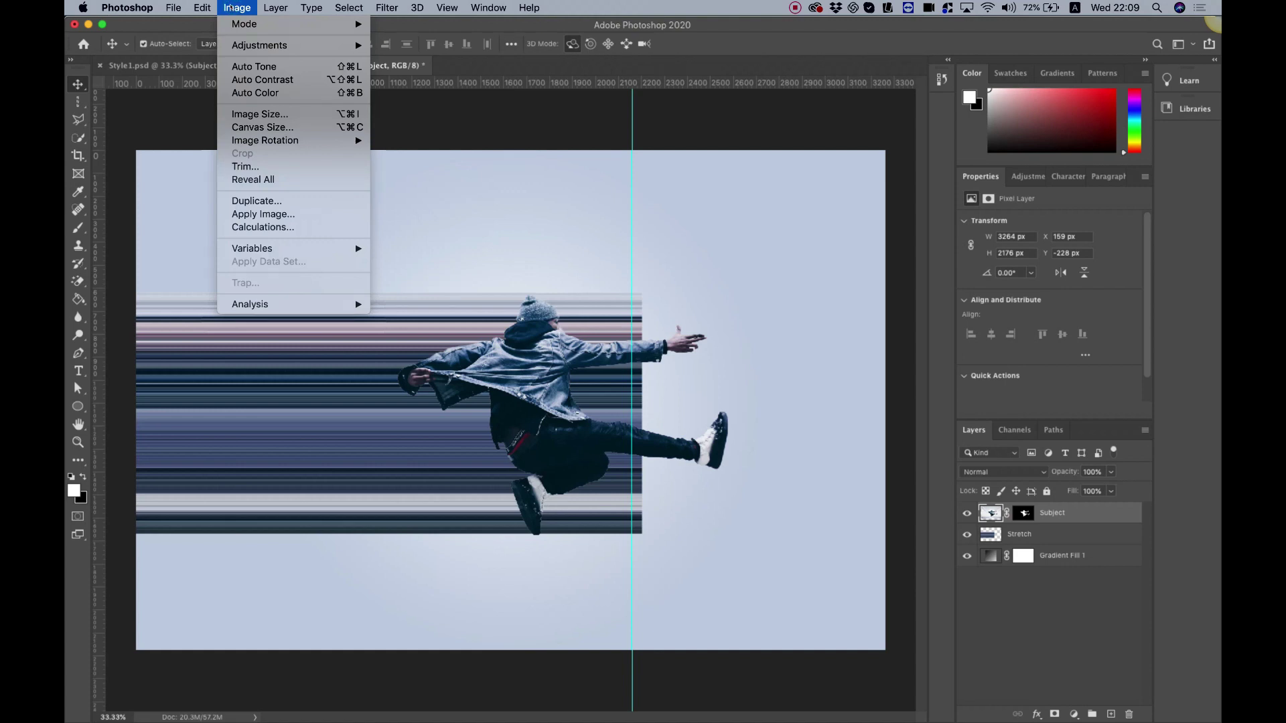
pyautogui.click(263, 127)
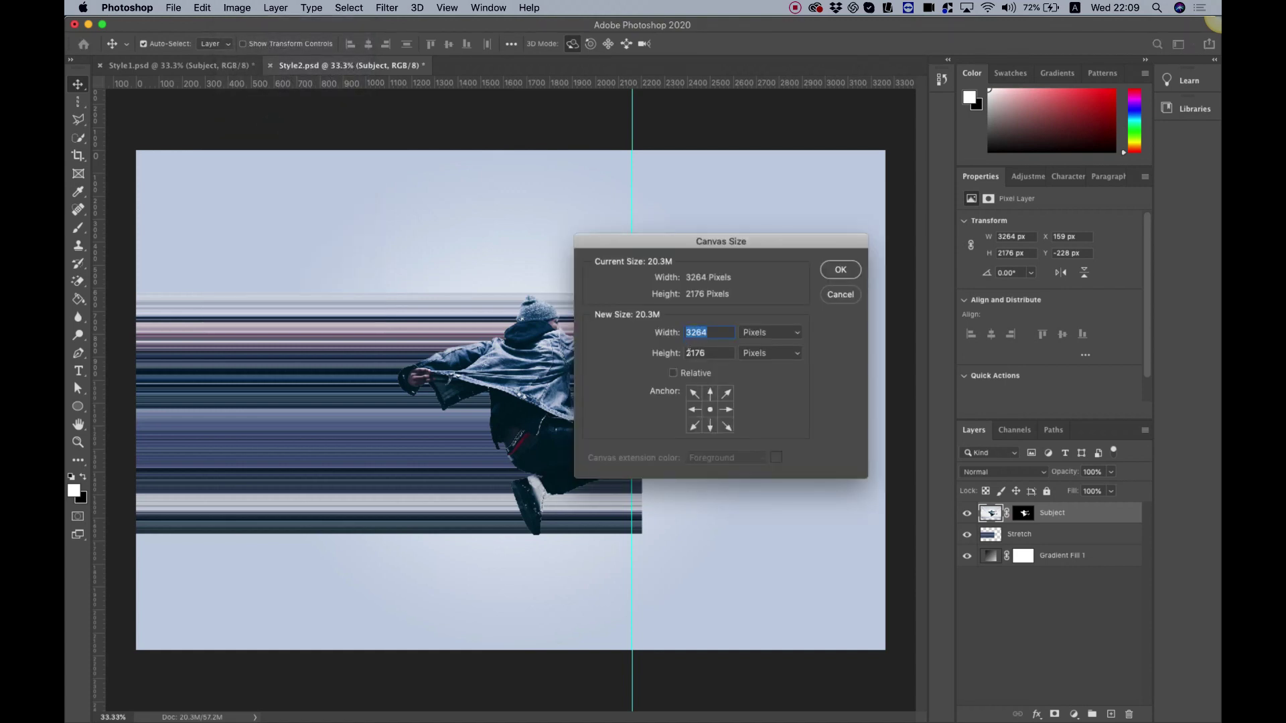
pyautogui.click(722, 353)
pyautogui.press('super+c')
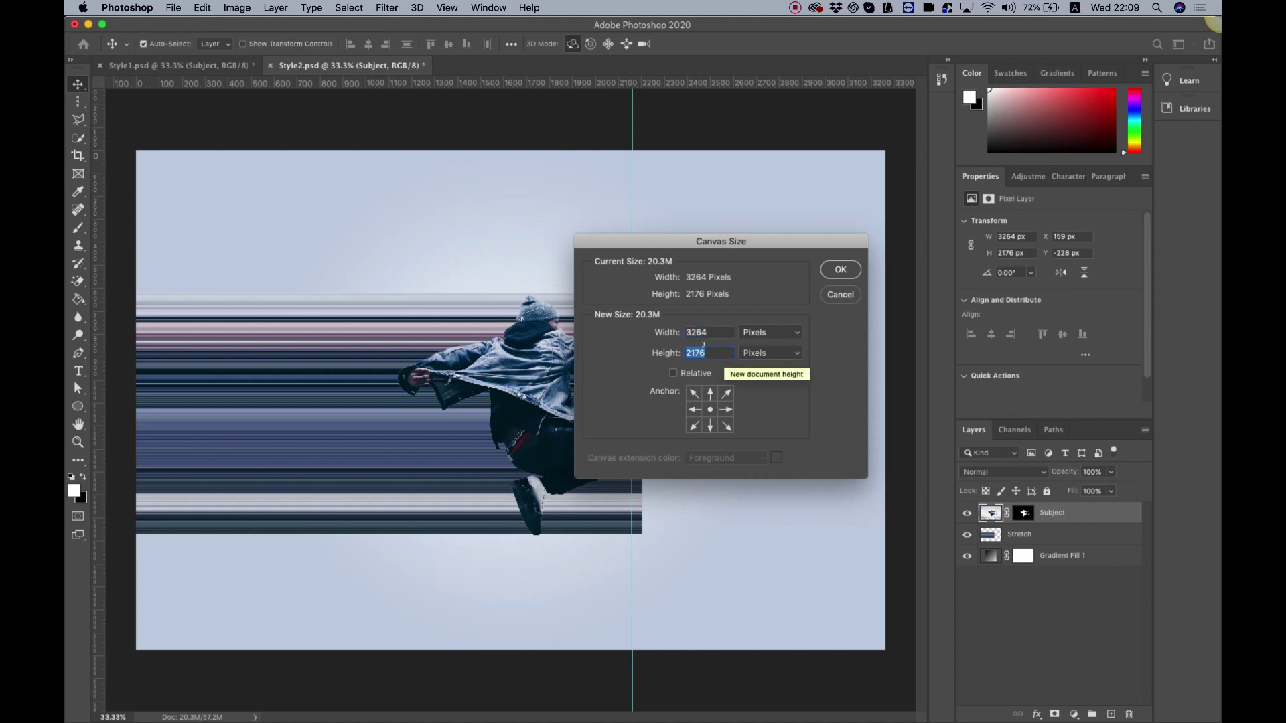
pyautogui.doubleClick(706, 332)
pyautogui.press('super+v')
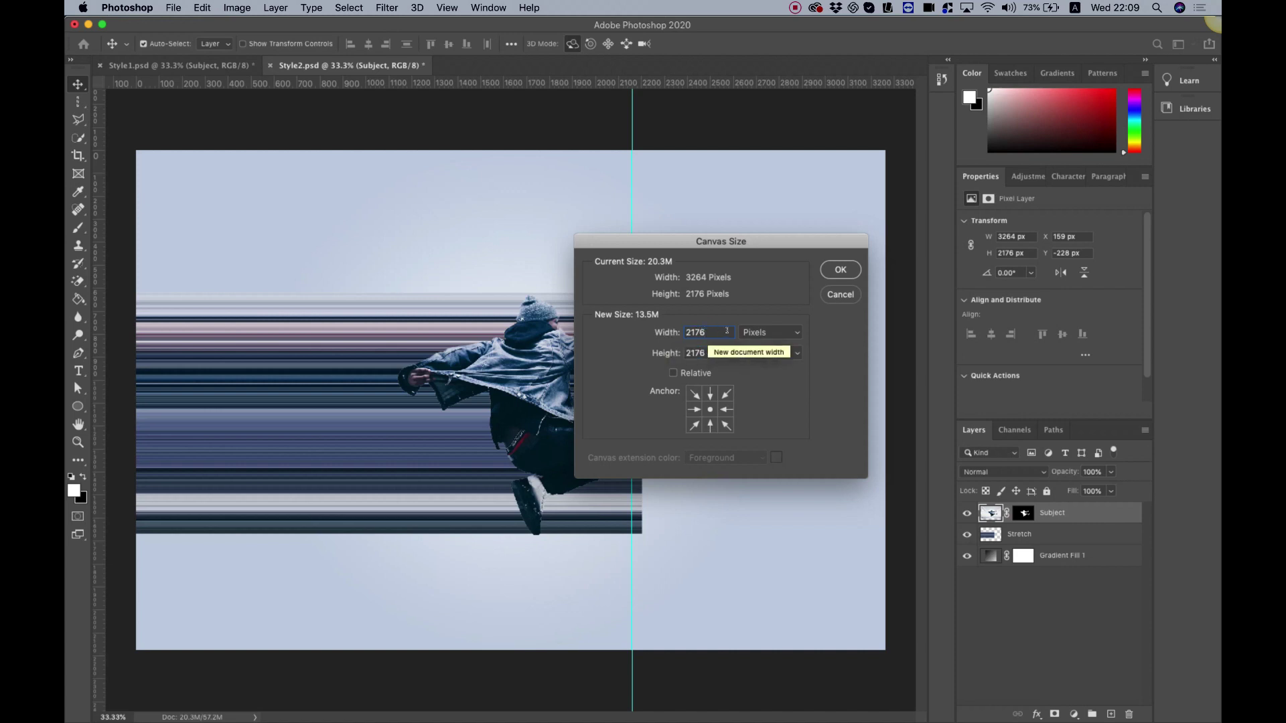
pyautogui.click(841, 269)
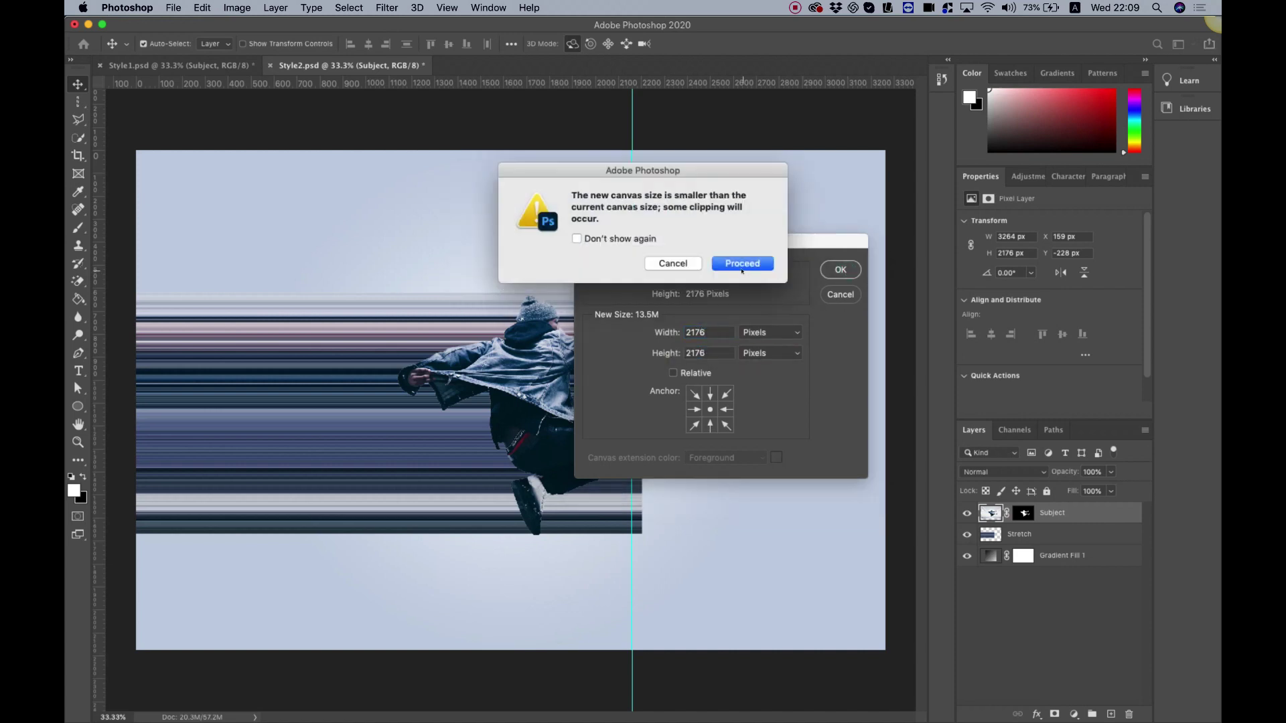
pyautogui.click(742, 263)
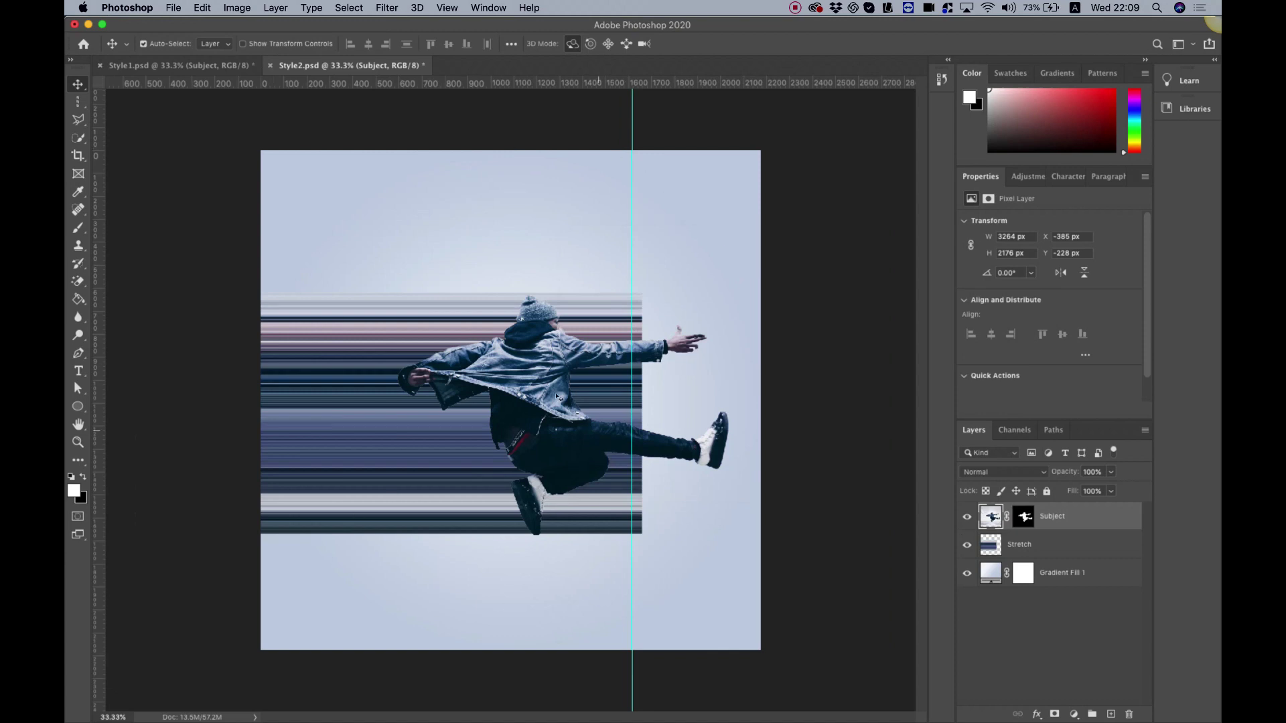
# Shift the dancer slightly further left and align the Stretch layer's streaks with the canvas's upper-left corner at X 0, Y 0
pyautogui.moveTo(535, 390); pyautogui.dragTo(507, 392)
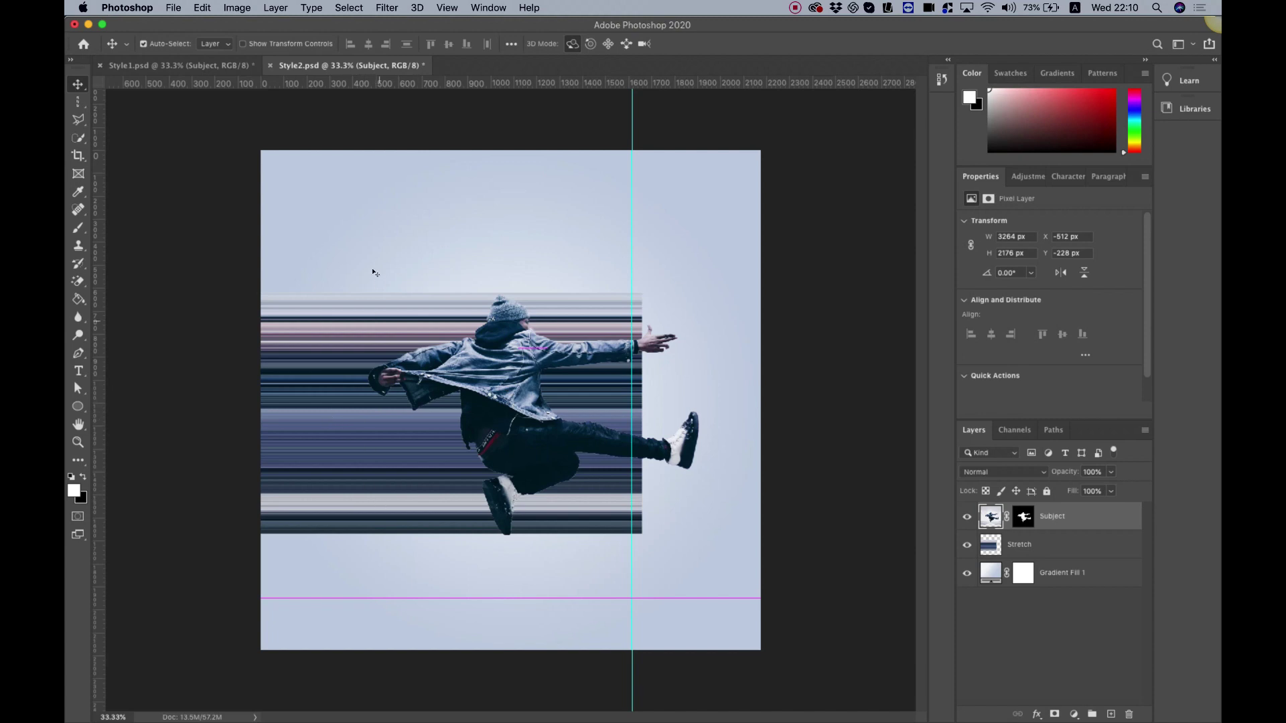
pyautogui.moveTo(320, 406); pyautogui.dragTo(443, 273)
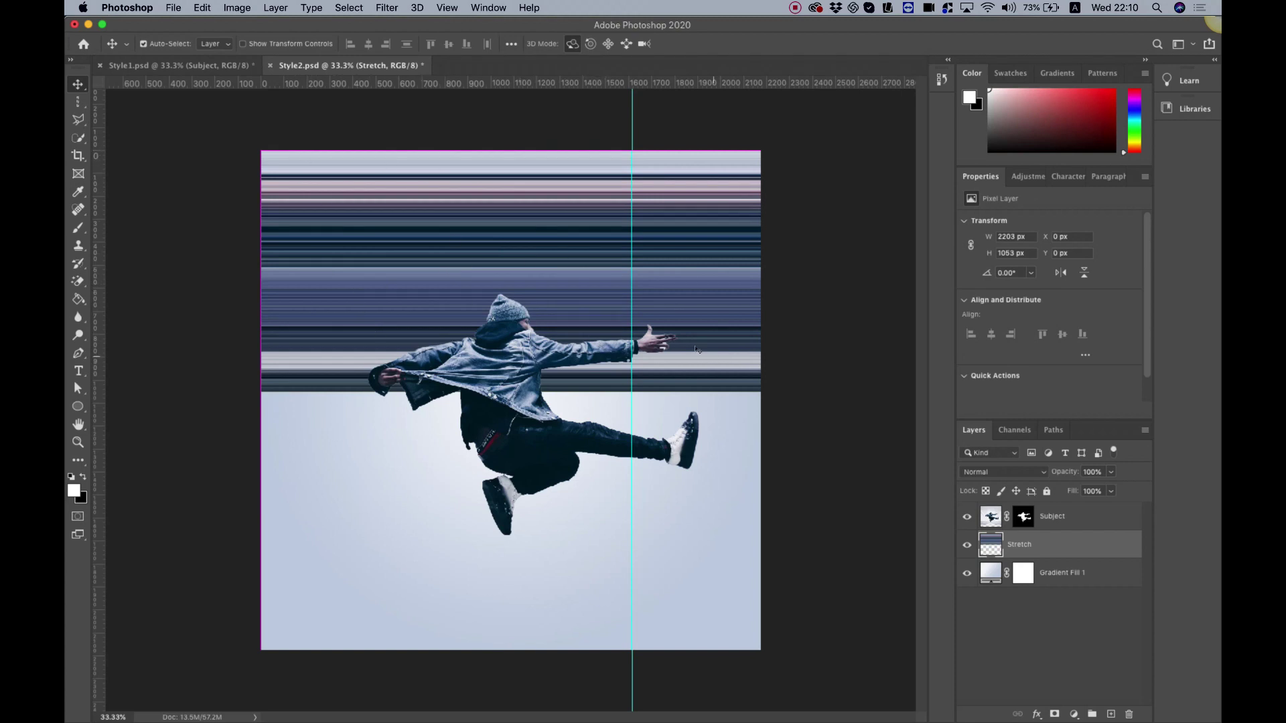
# Narrow the Stretch layer to the canvas width of 2176 px and remove the vertical guide
pyautogui.press('super+t')
pyautogui.moveTo(768, 271); pyautogui.dragTo(759, 272)
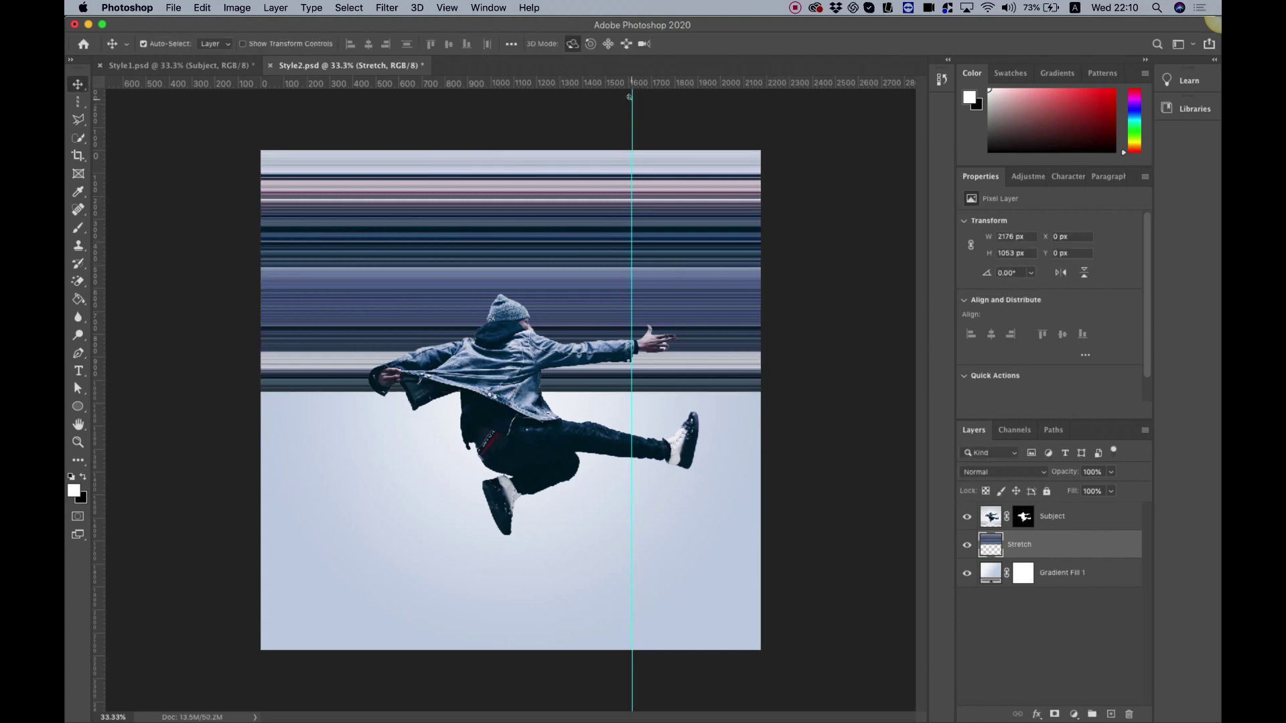
pyautogui.moveTo(629, 97); pyautogui.dragTo(1217, 145)
# Bend the streaks into a circle with the Polar Coordinates filter, Rectangular to Polar, and place it behind the dancer at X 647, Y 629
pyautogui.click(387, 8)
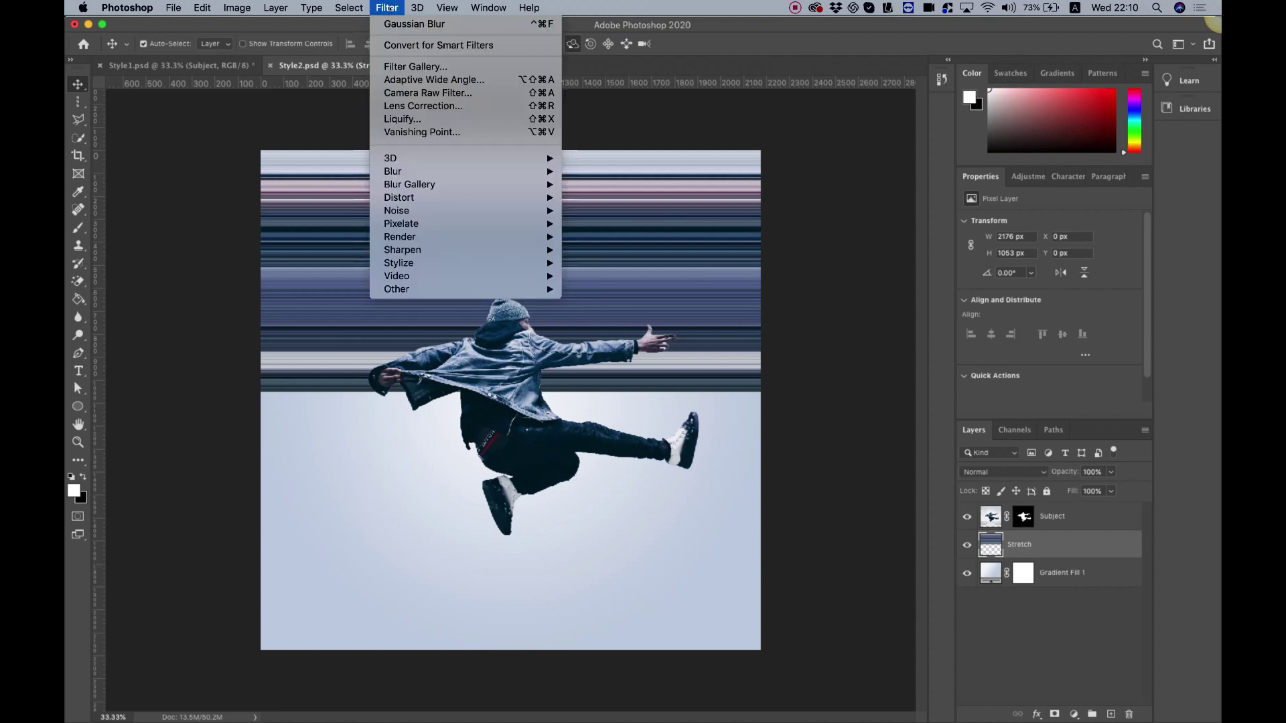
pyautogui.moveTo(422, 194)
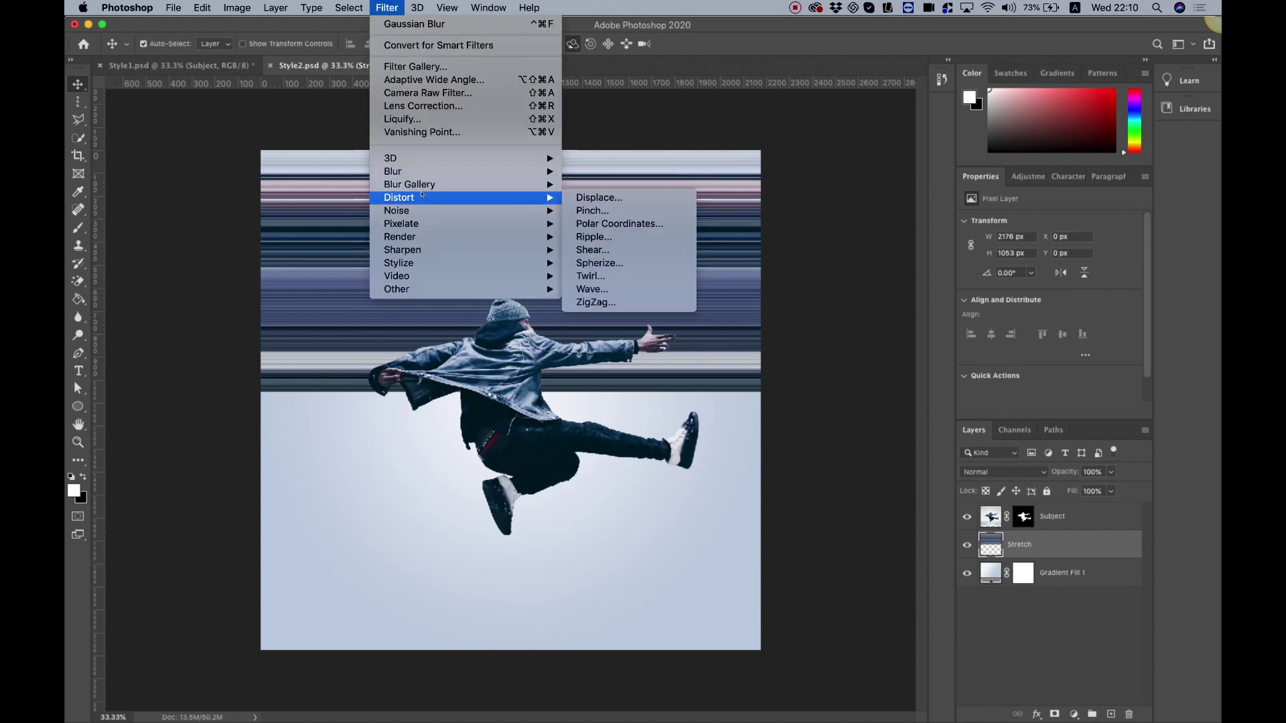
pyautogui.click(626, 223)
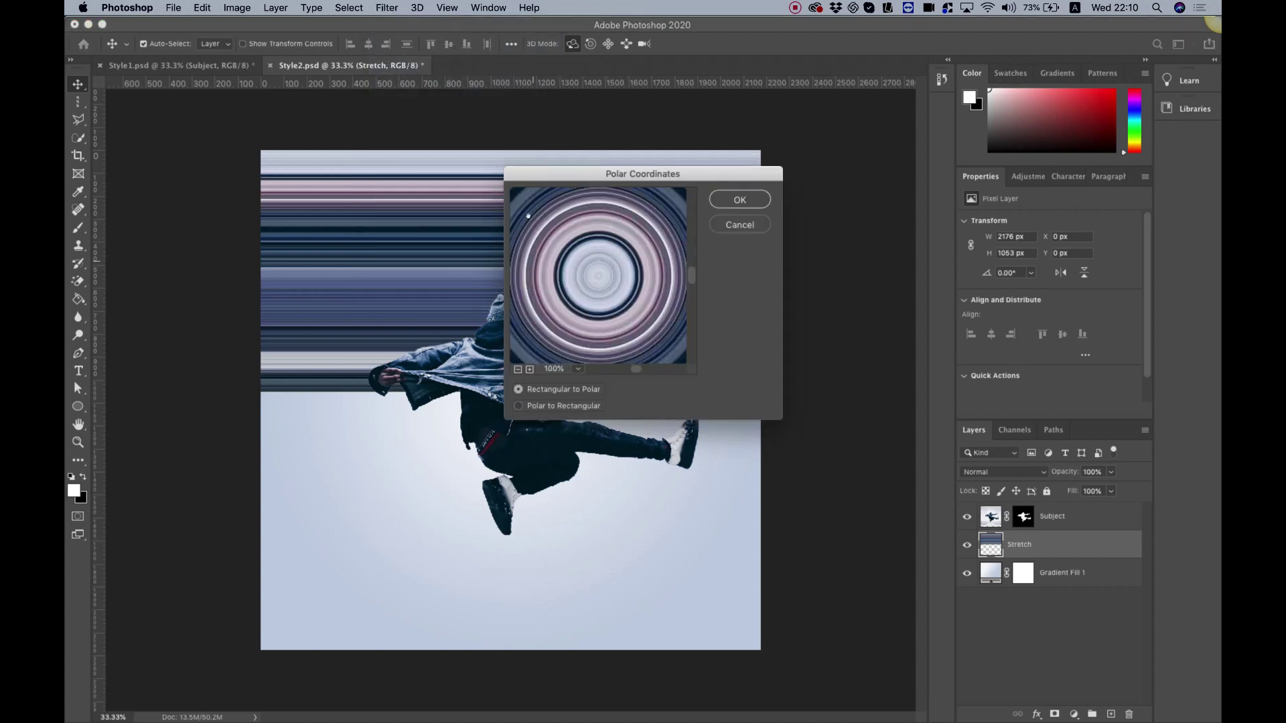
pyautogui.click(730, 200)
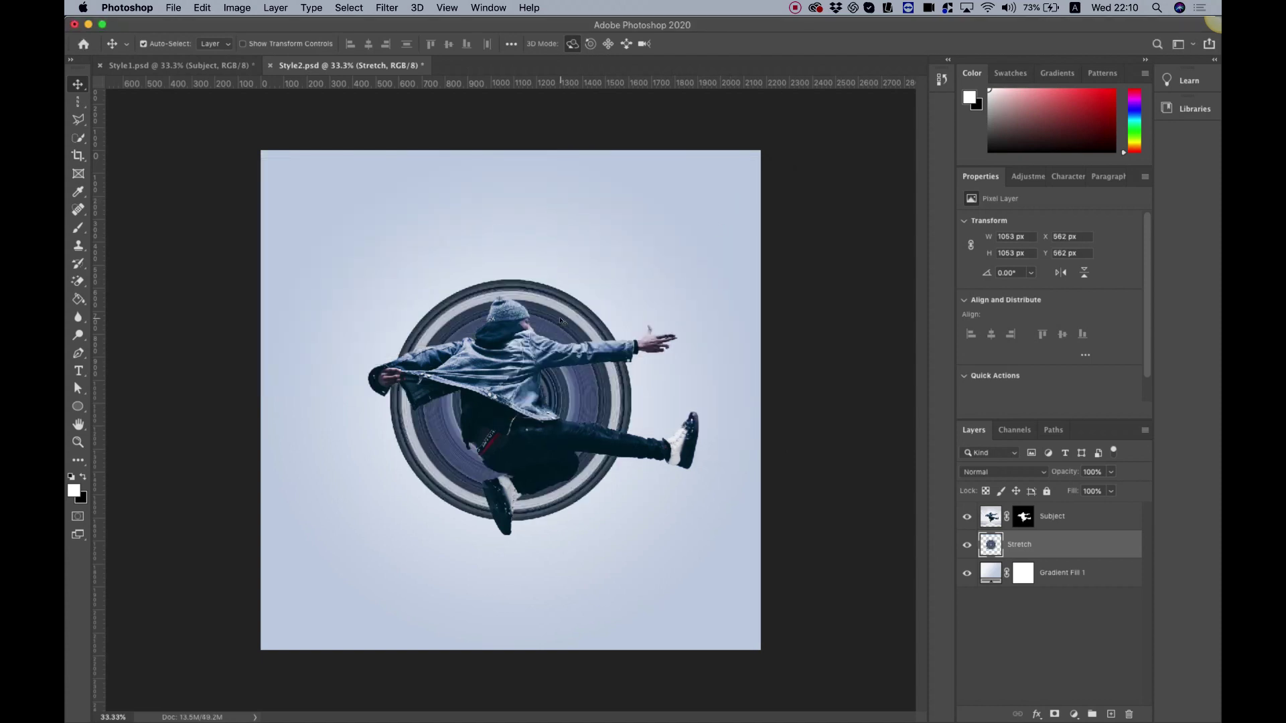
pyautogui.moveTo(561, 320)
pyautogui.mouseDown()
pyautogui.moveTo(559, 335)
pyautogui.moveTo(580, 335)
pyautogui.mouseUp()
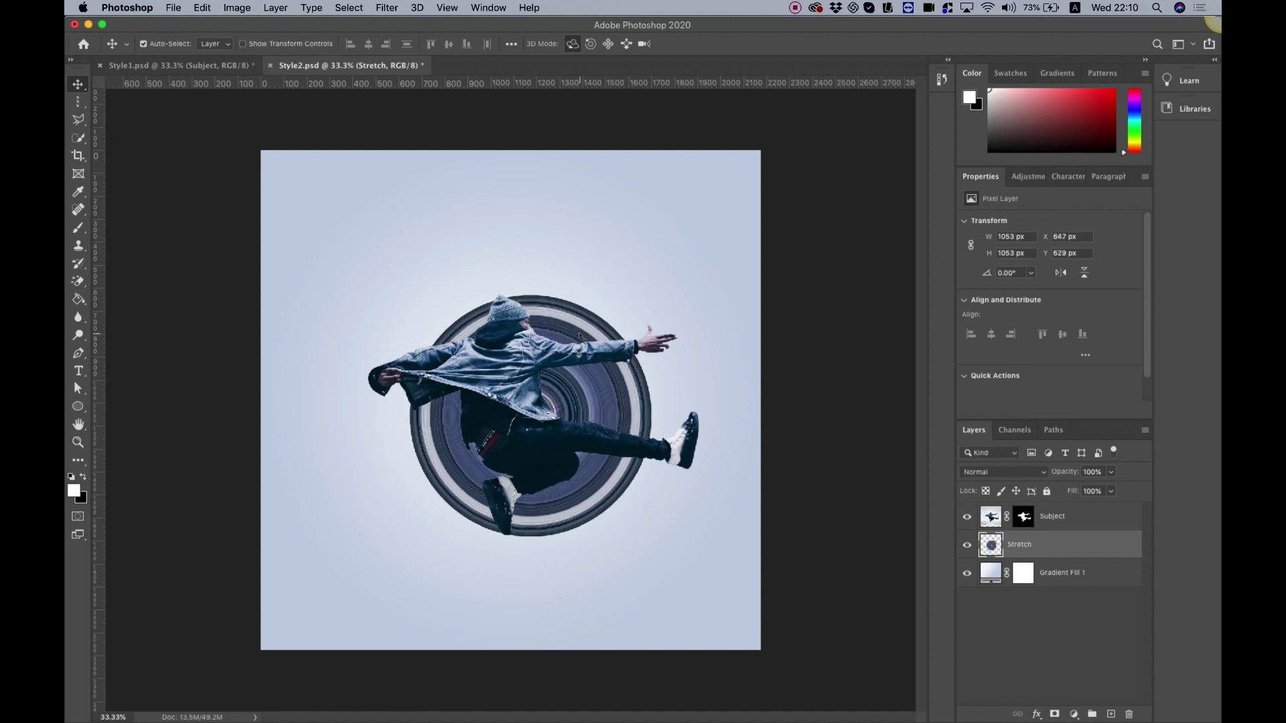
# Lock the Gradient Fill 1 layer and move the dancer and circle together left, bringing the circle to X 560, Y 628
pyautogui.click(385, 278)
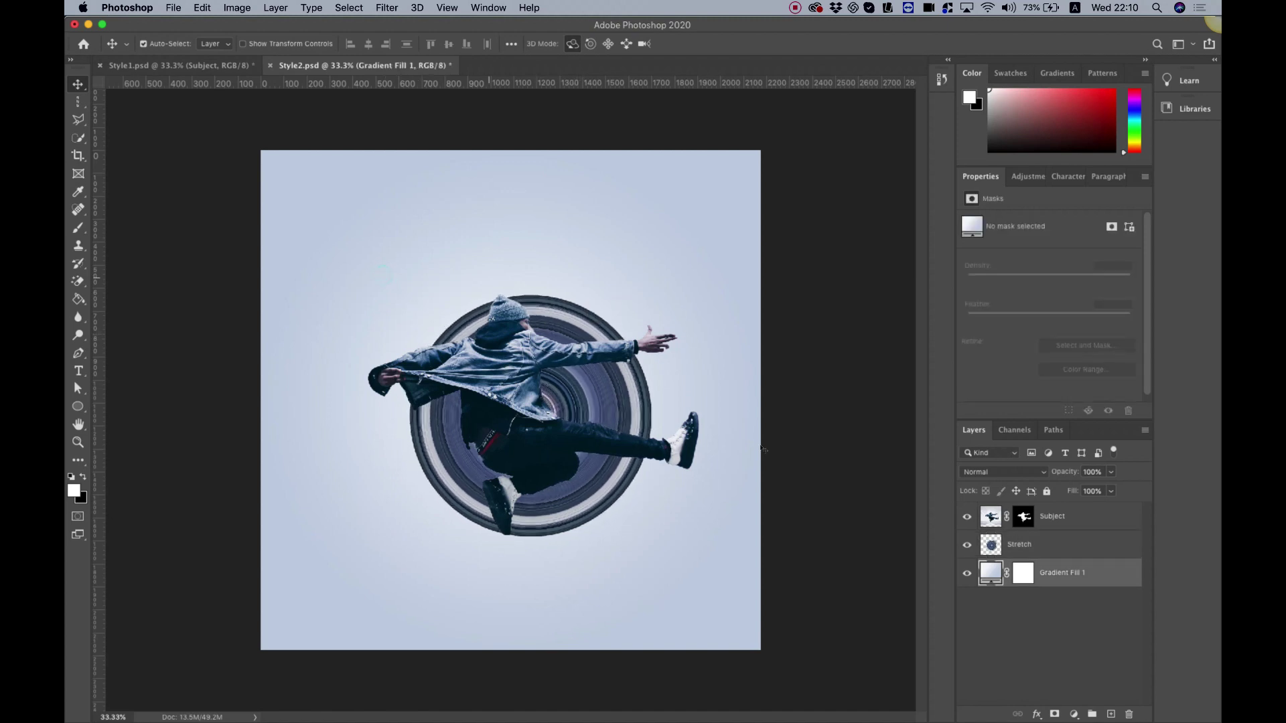
pyautogui.click(1047, 492)
pyautogui.moveTo(425, 265); pyautogui.dragTo(542, 438)
pyautogui.click(579, 567)
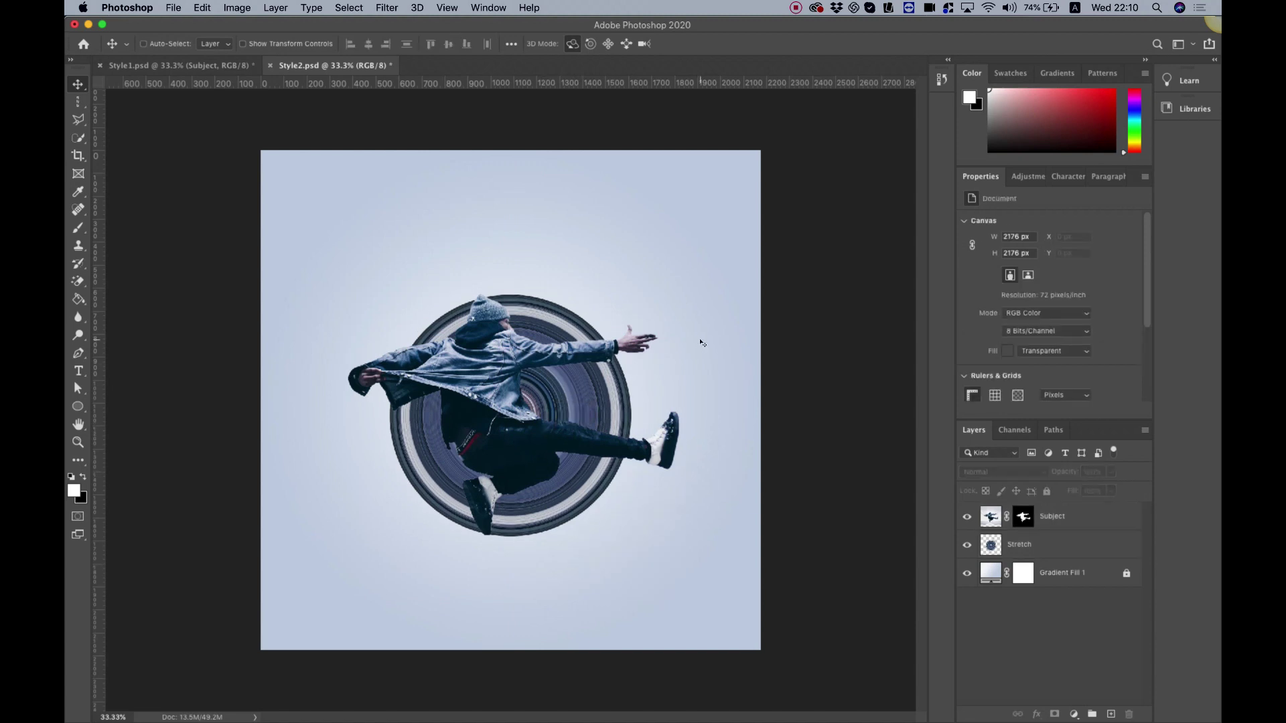
# Add a layer mask to the Stretch layer
pyautogui.press('super+equal')
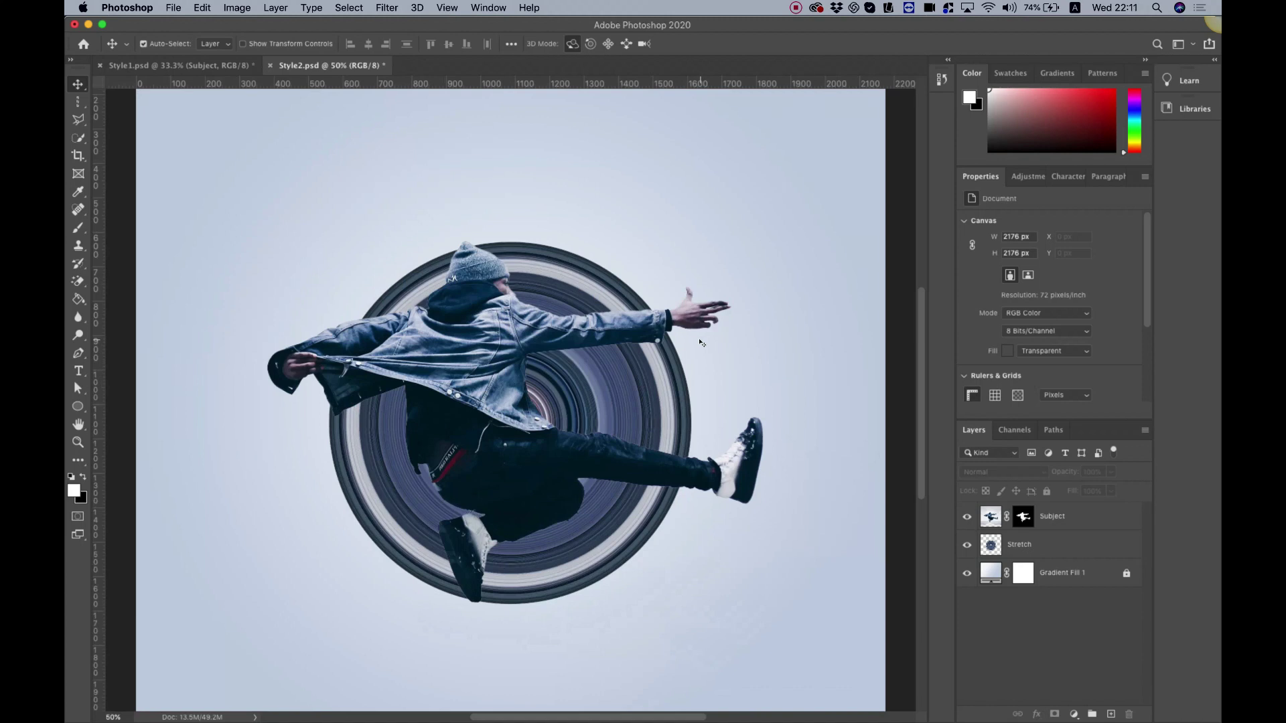
pyautogui.click(501, 187)
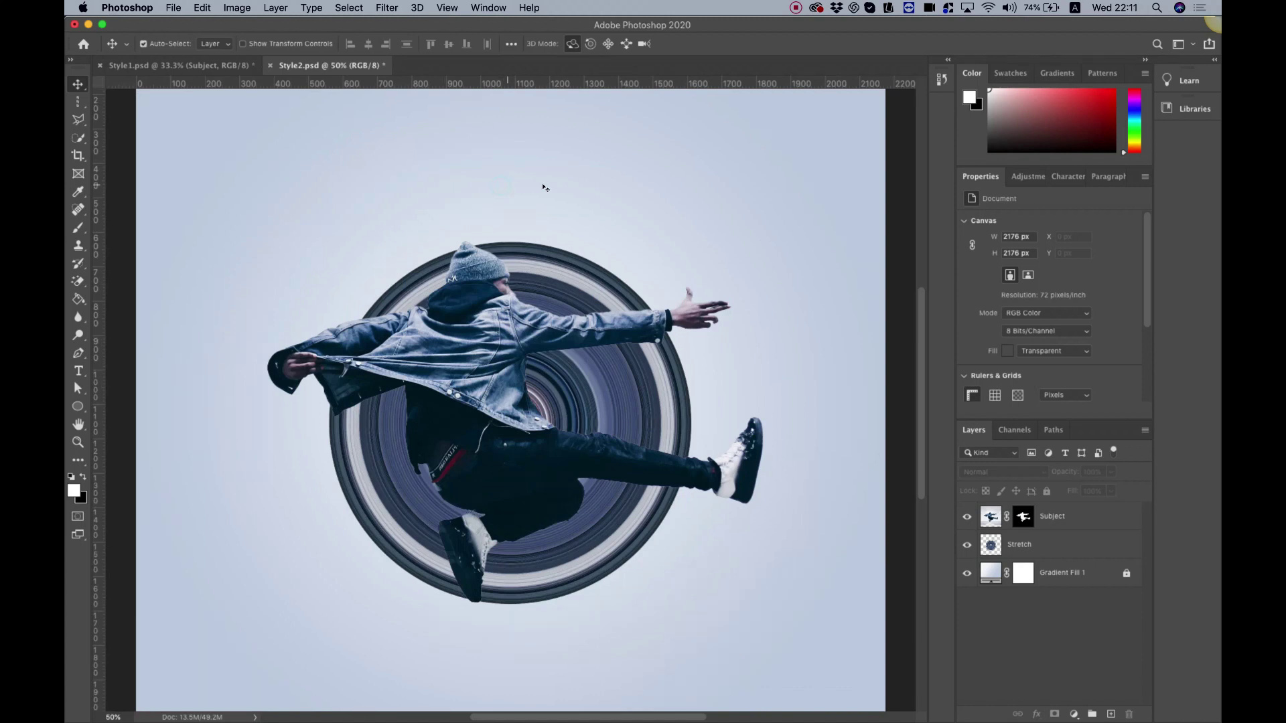
pyautogui.click(585, 290)
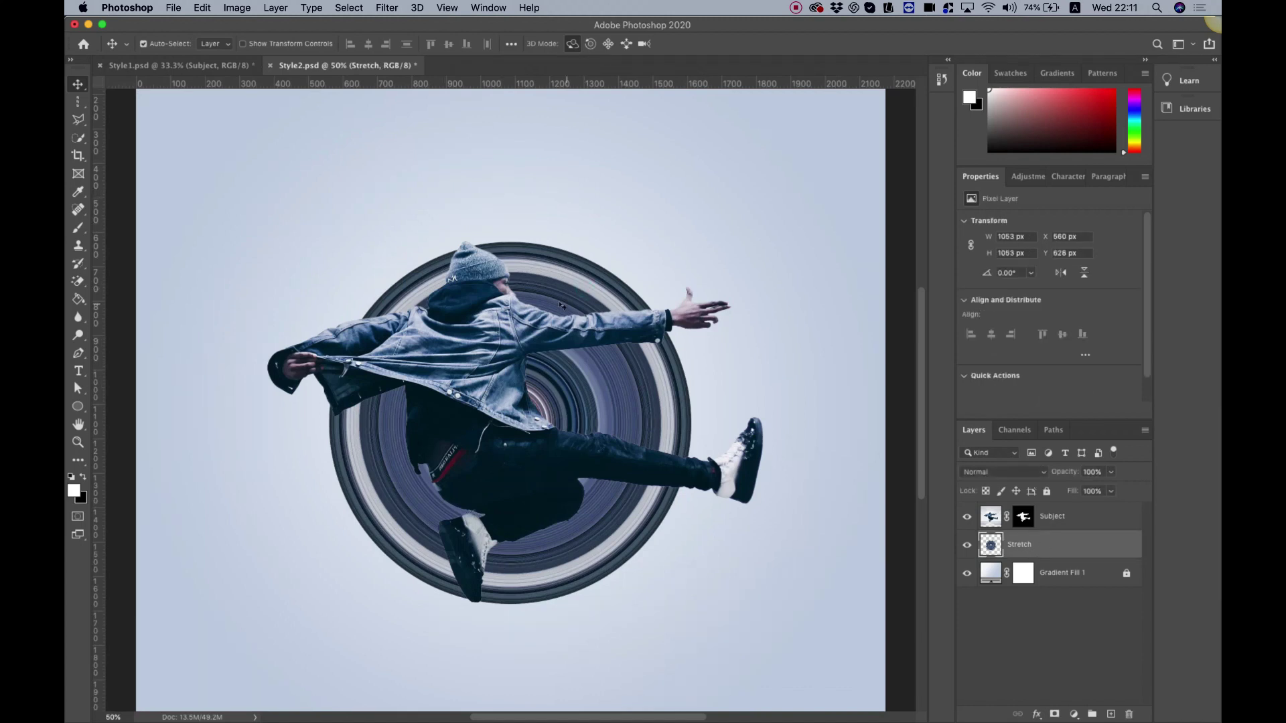
pyautogui.click(1052, 714)
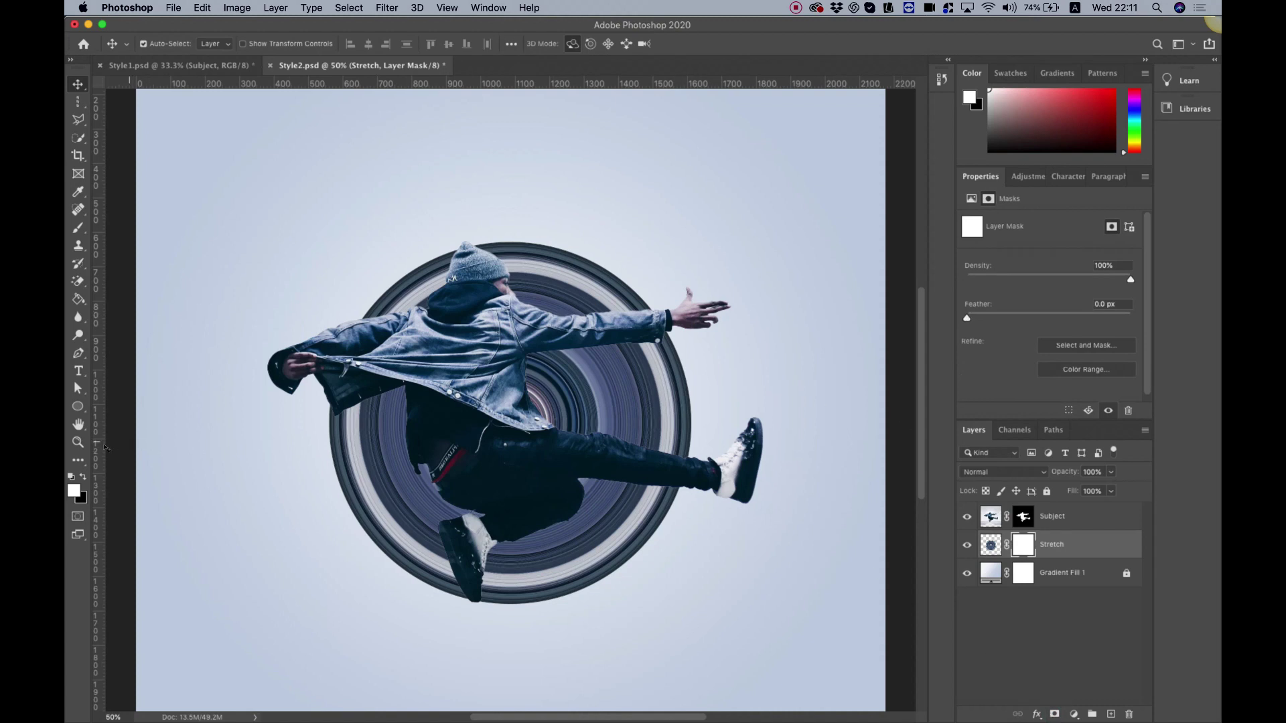
# Mask out the circle's upper-right part above and below the outstretched arm, using a black 444 px Hard Round brush at 100% opacity
pyautogui.click(82, 478)
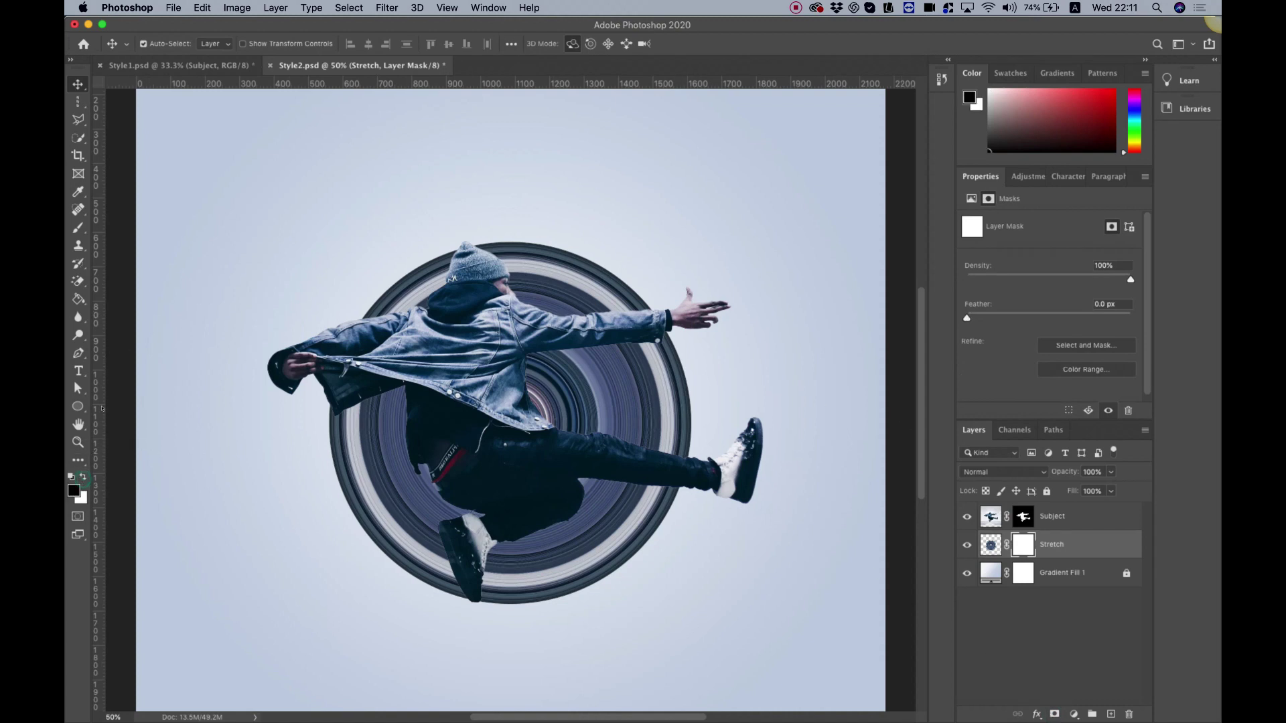
pyautogui.click(77, 227)
pyautogui.click(161, 45)
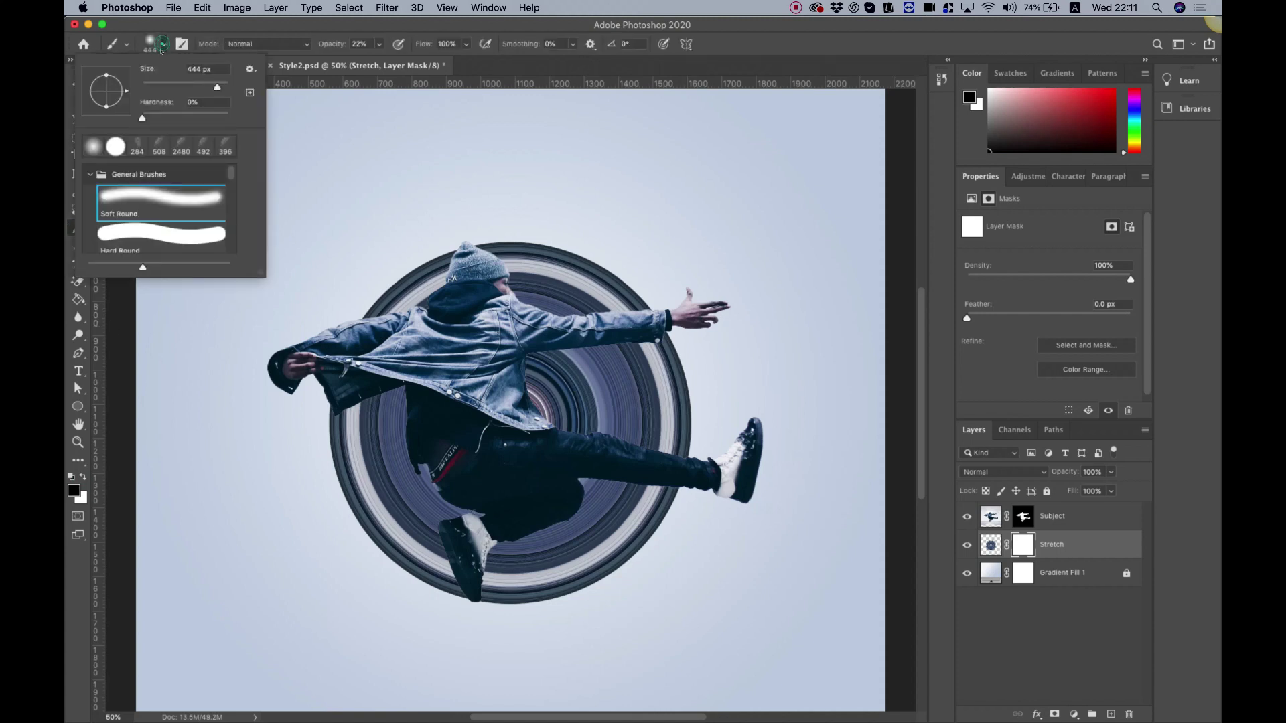
pyautogui.click(115, 147)
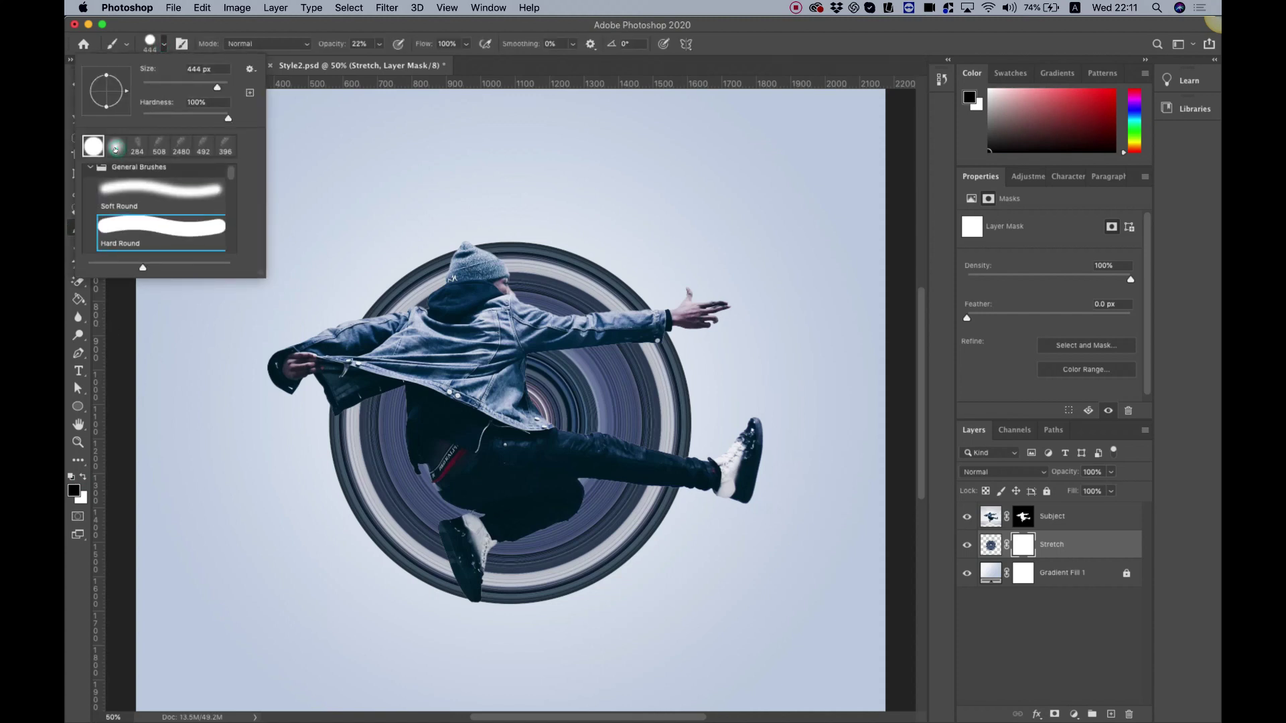
pyautogui.click(378, 44)
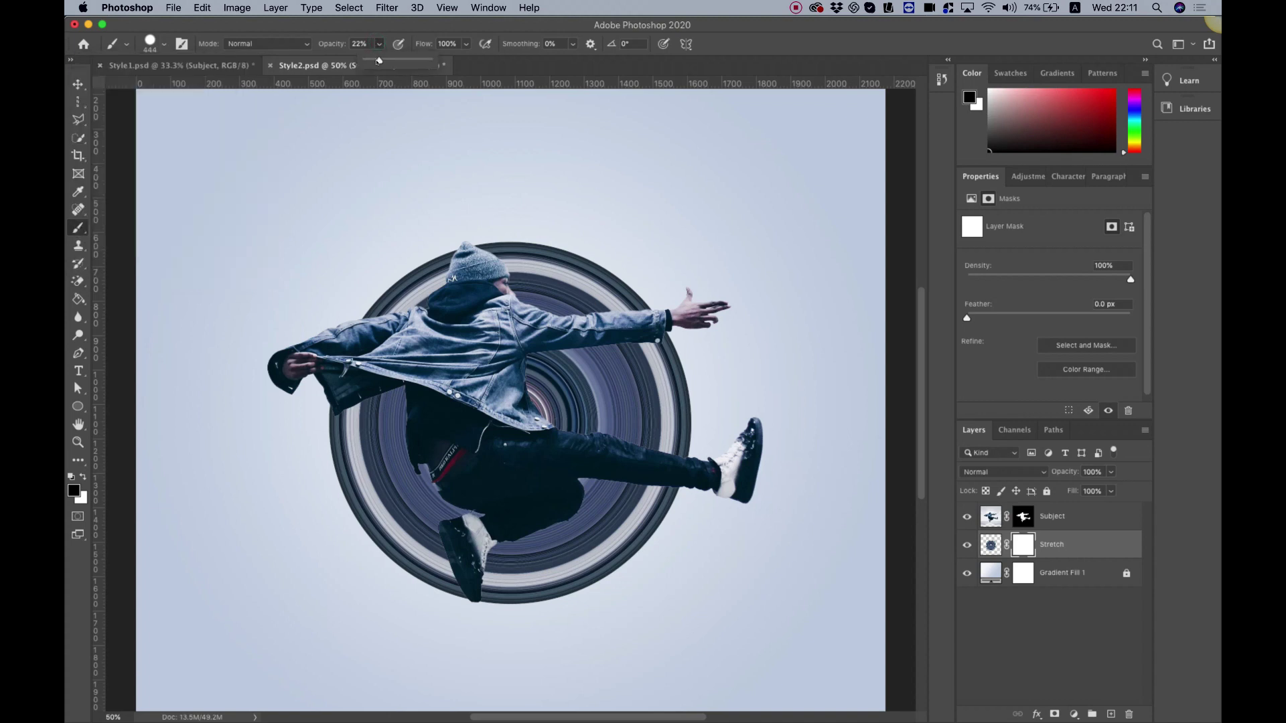
pyautogui.moveTo(379, 61); pyautogui.dragTo(429, 61)
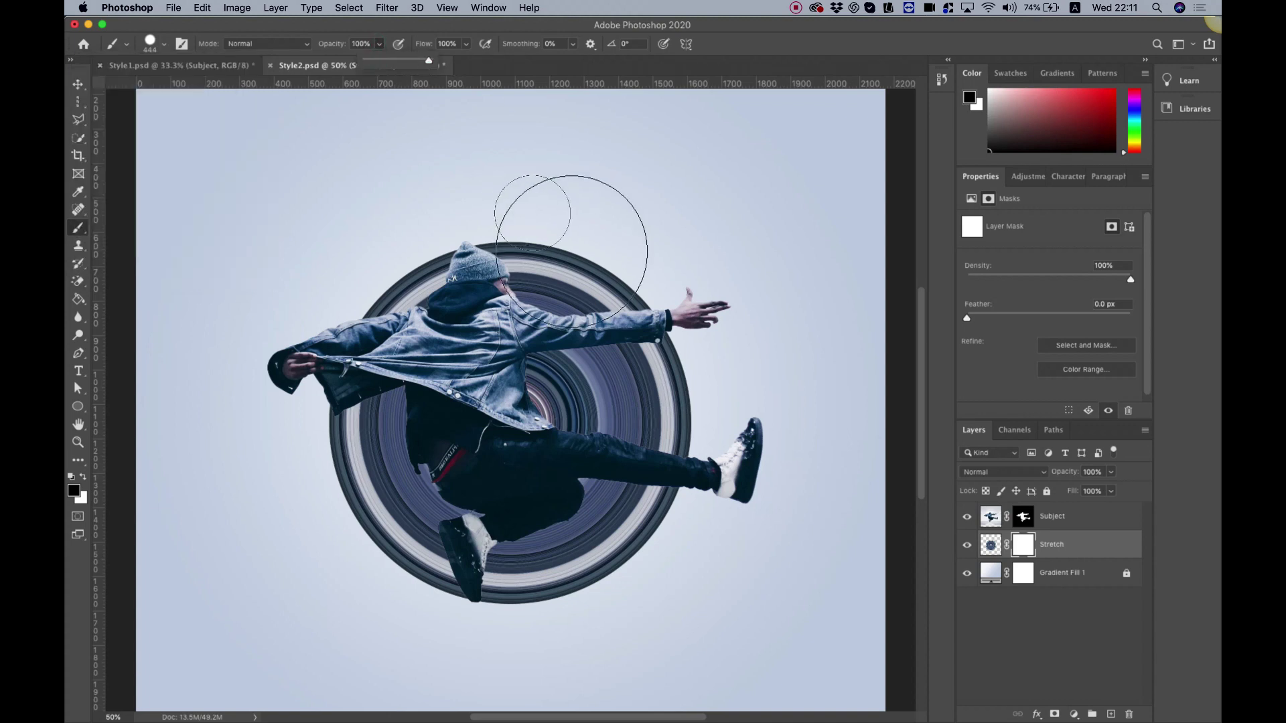
pyautogui.click(554, 249)
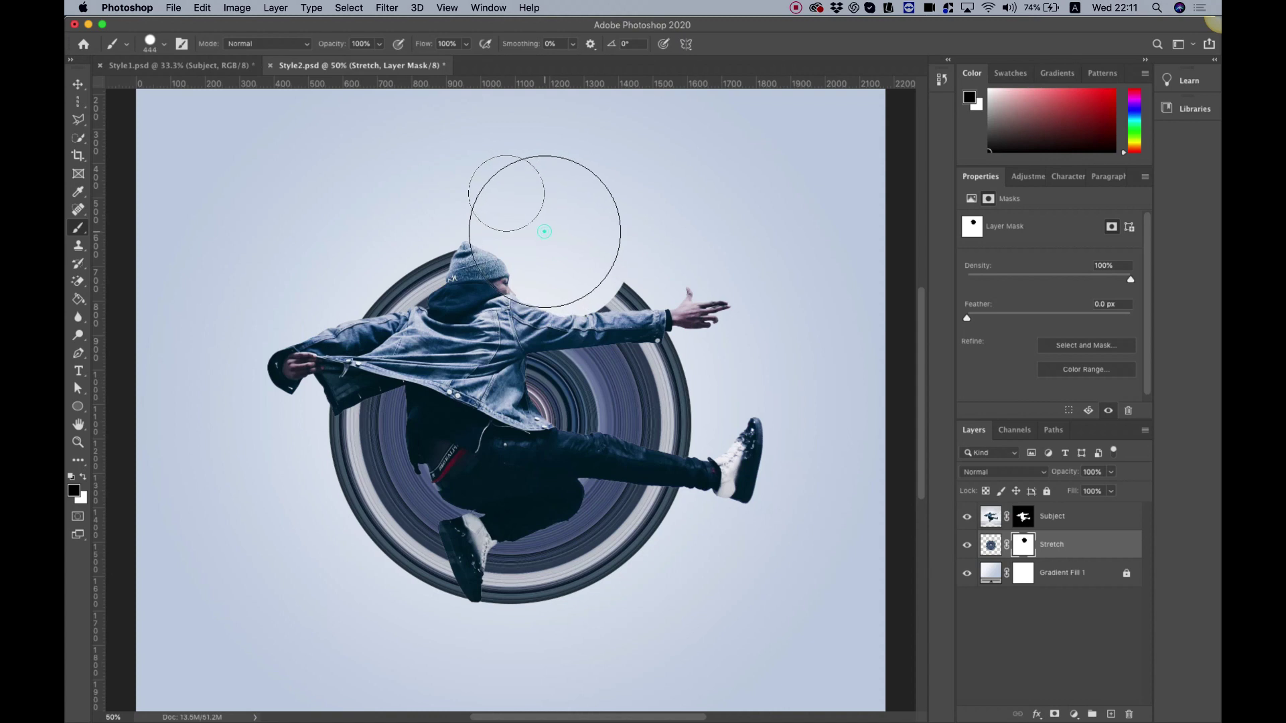
pyautogui.moveTo(544, 231)
pyautogui.mouseDown()
pyautogui.moveTo(633, 224)
pyautogui.moveTo(540, 196)
pyautogui.mouseUp()
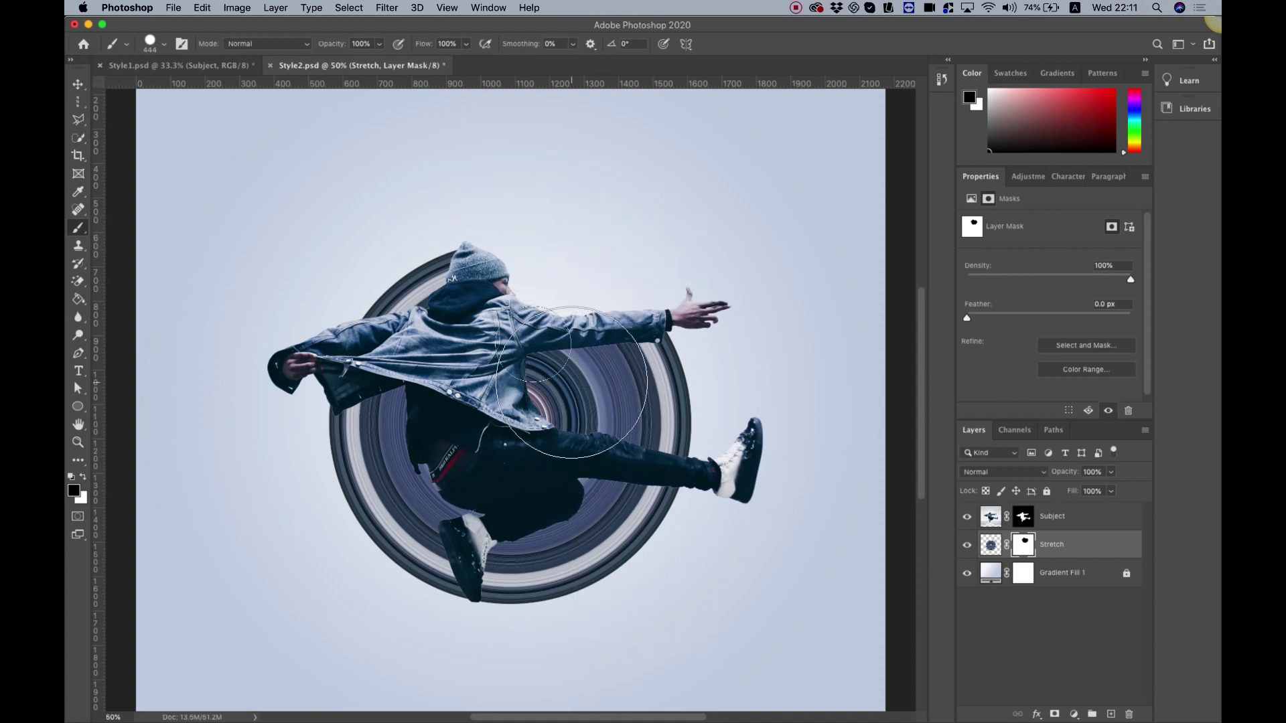
pyautogui.moveTo(571, 382)
pyautogui.mouseDown()
pyautogui.moveTo(637, 344)
pyautogui.moveTo(607, 375)
pyautogui.mouseUp()
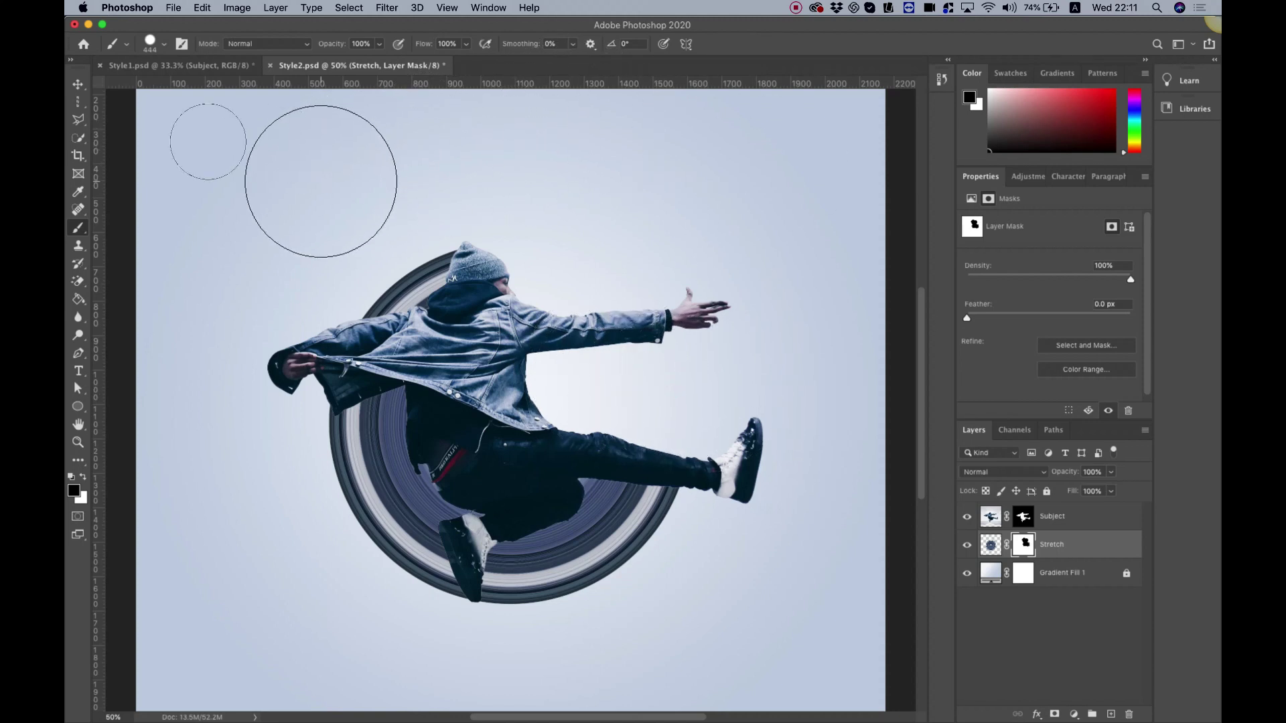
pyautogui.click(77, 86)
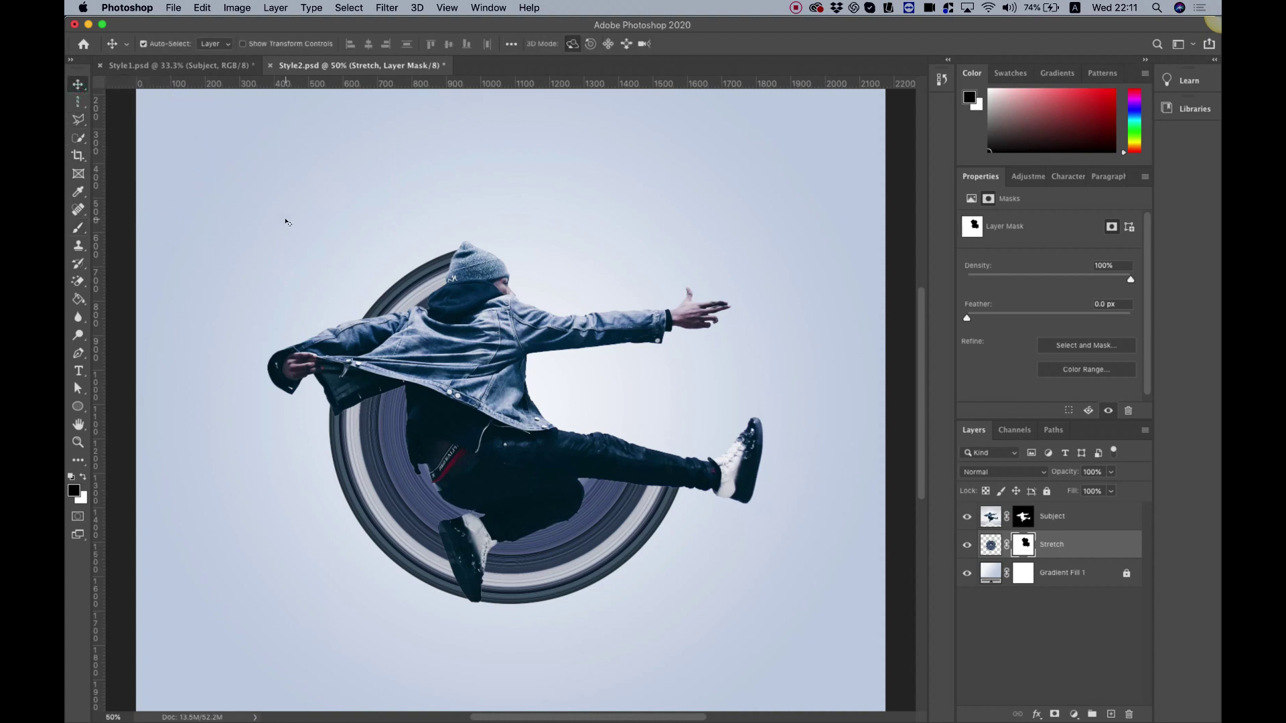
# Give the Subject layer a Linear Burn drop shadow with 14% opacity, 21 px distance, 4% spread and 76 px size
pyautogui.press('super+minus')
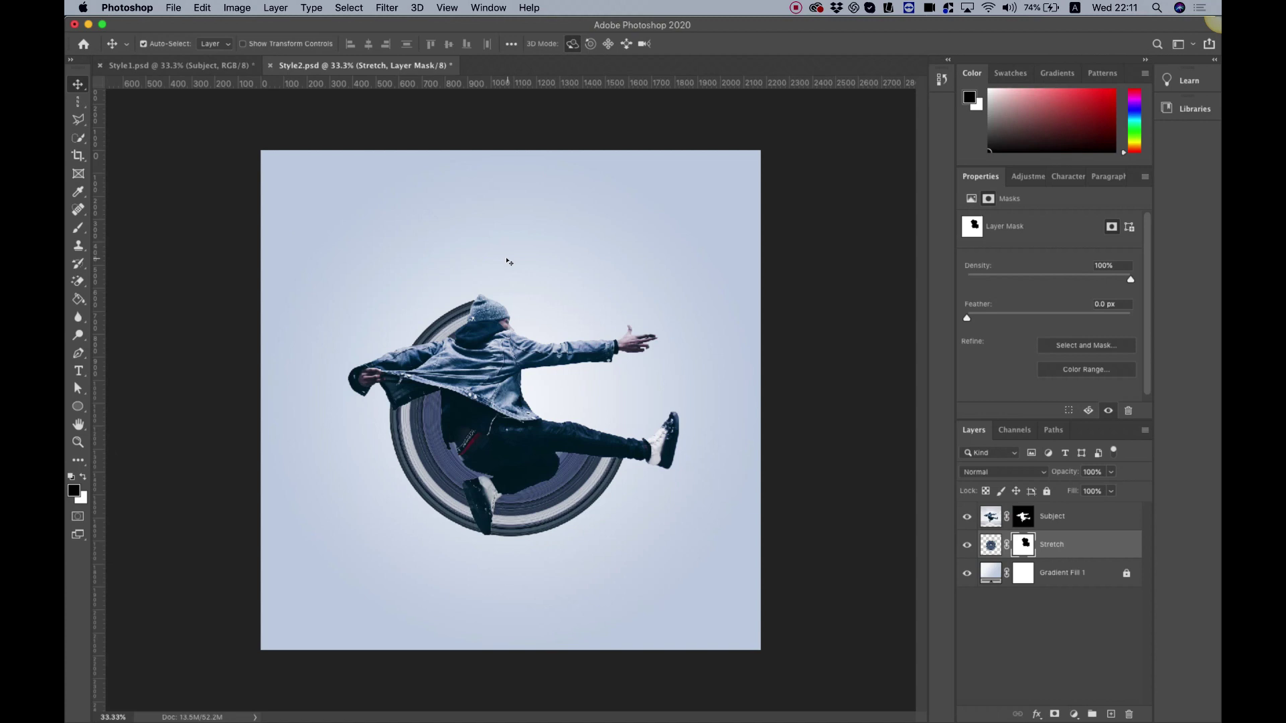
pyautogui.click(1065, 517)
pyautogui.rightClick(1065, 517)
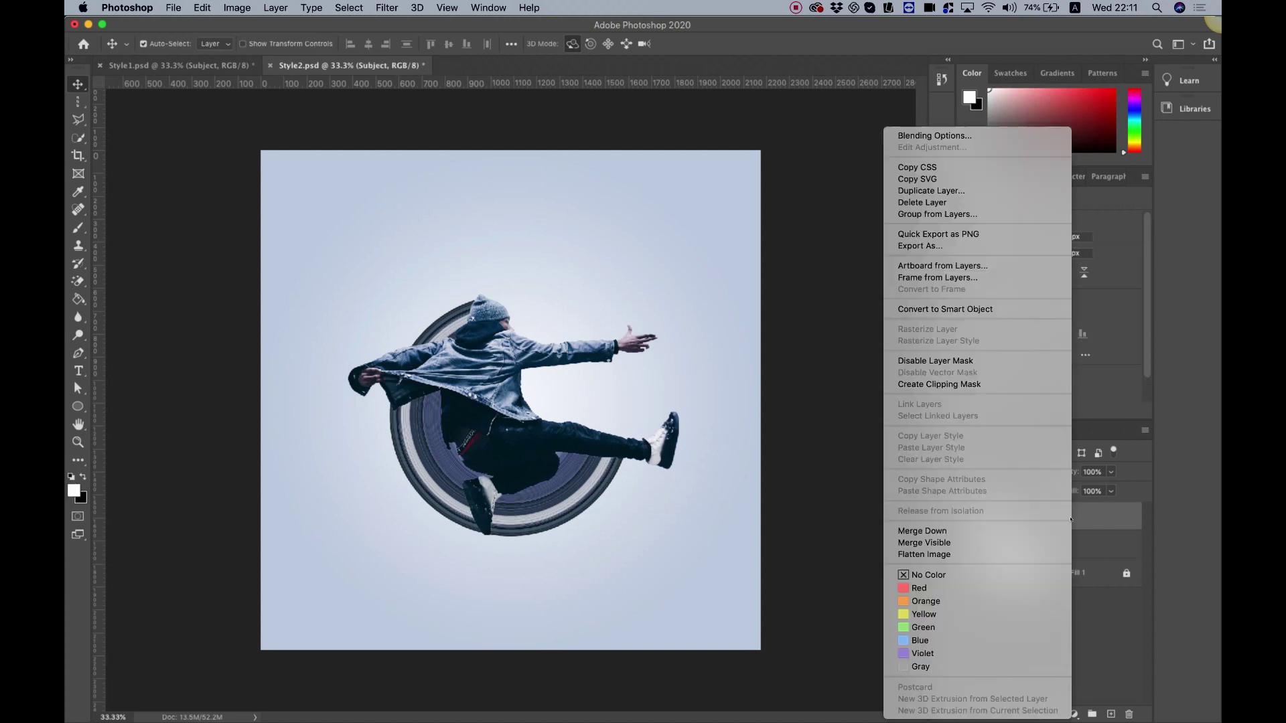
pyautogui.click(941, 136)
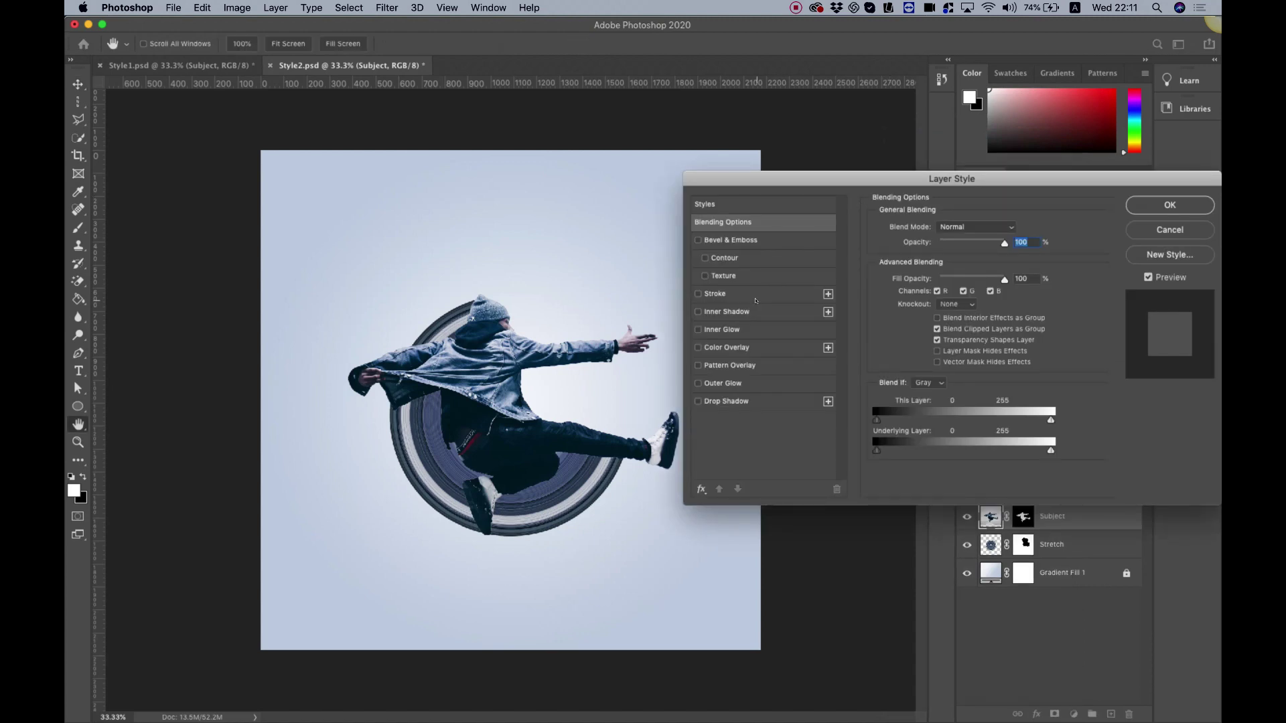
pyautogui.click(730, 401)
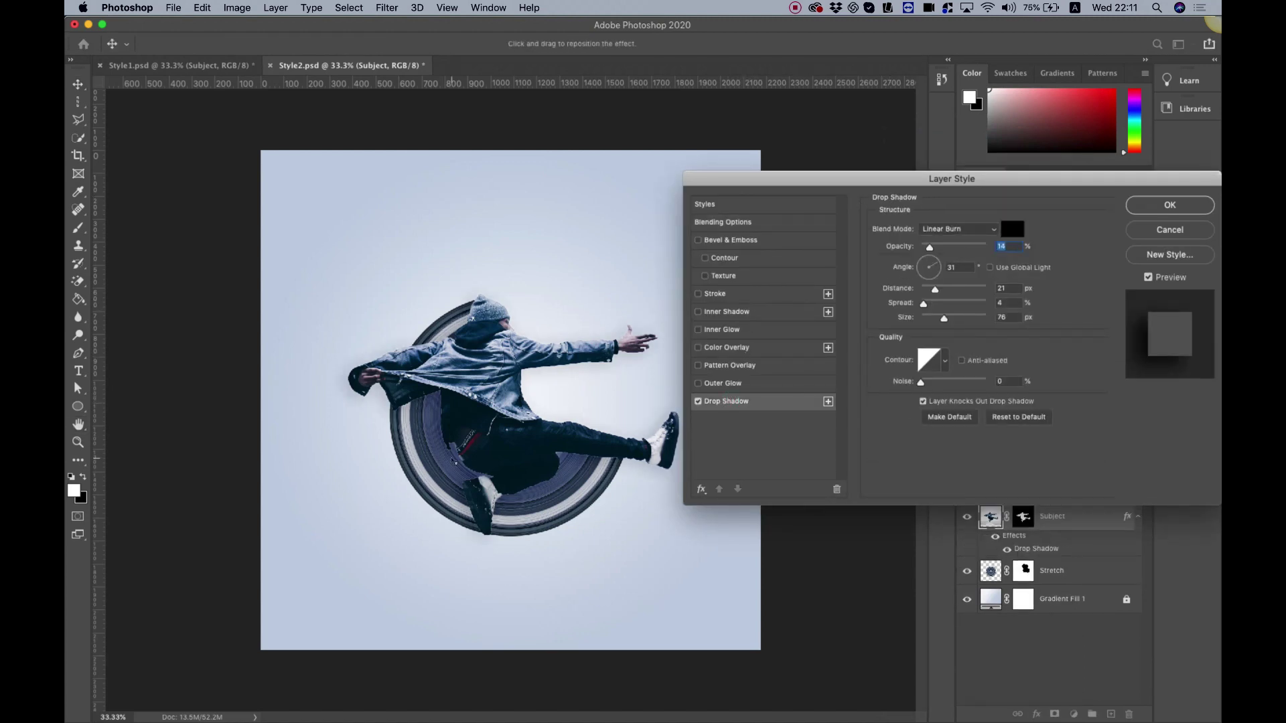
# Compare the dancer with and without the drop shadow, and apply the layer style with the shadow enabled
pyautogui.click(698, 401)
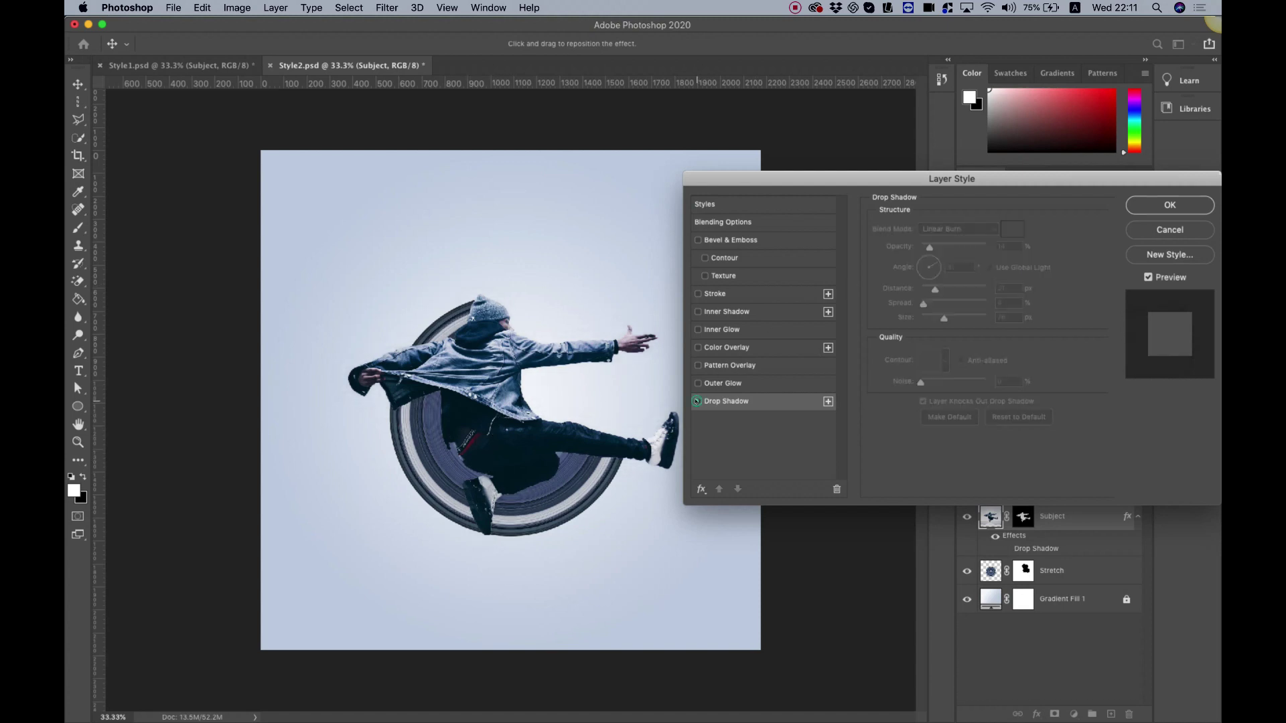
pyautogui.click(697, 401)
pyautogui.click(697, 401)
pyautogui.click(697, 401)
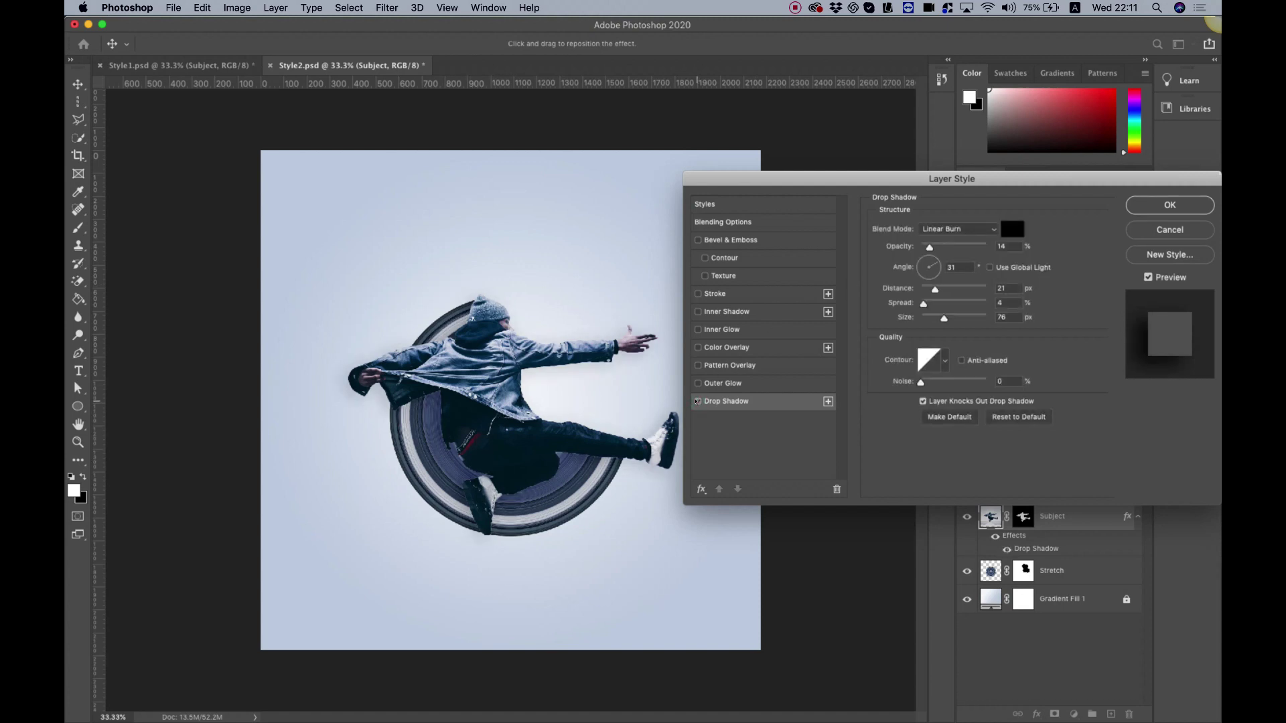
pyautogui.click(697, 401)
pyautogui.click(697, 401)
pyautogui.click(697, 402)
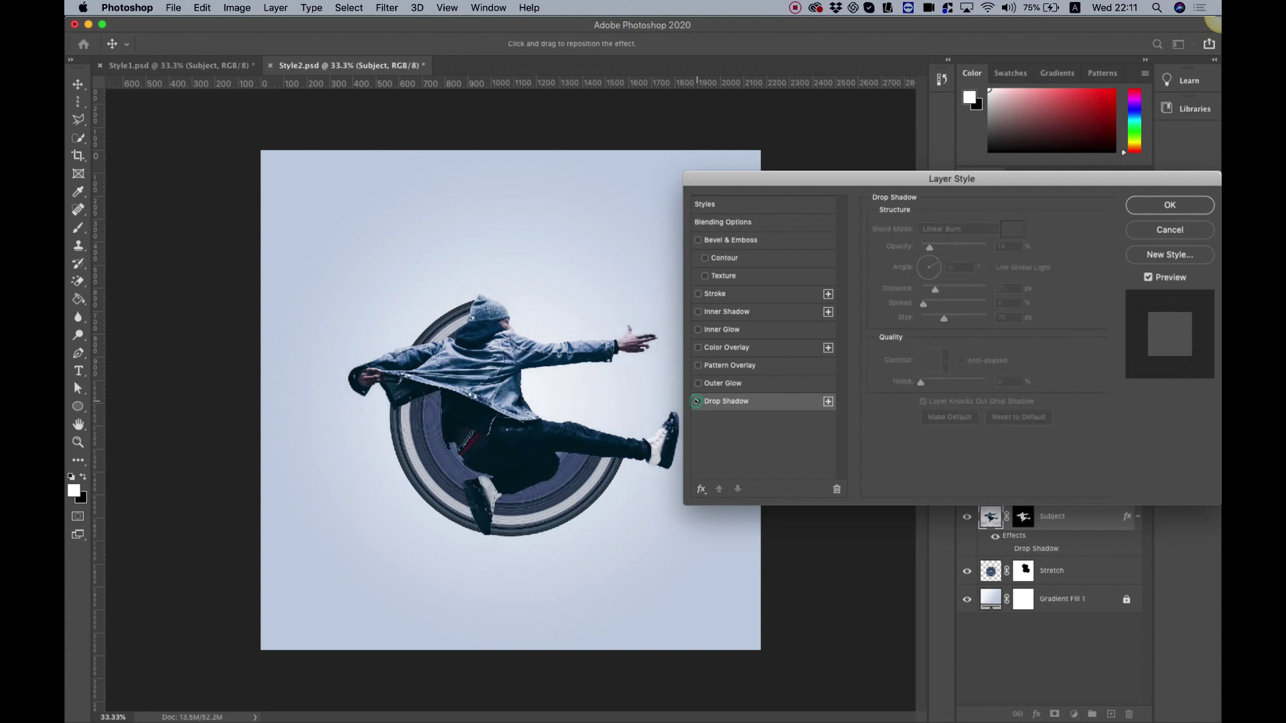
pyautogui.click(697, 401)
pyautogui.click(1169, 205)
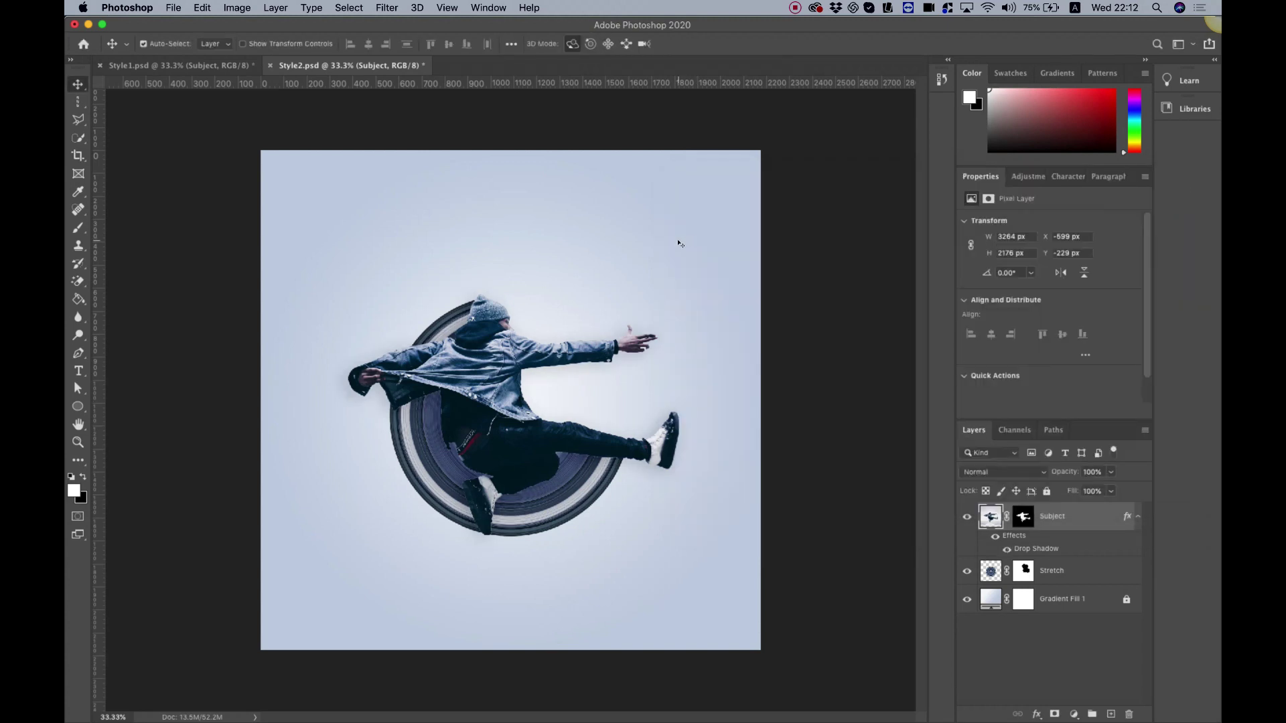